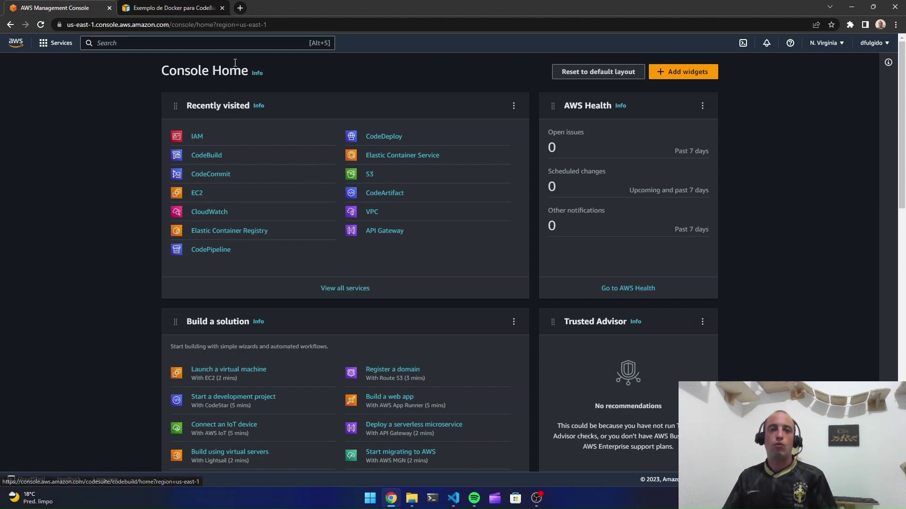
# Copy the ALB load balancer's DNS name from the EC2 Load Balancers list
pyautogui.click(245, 43)
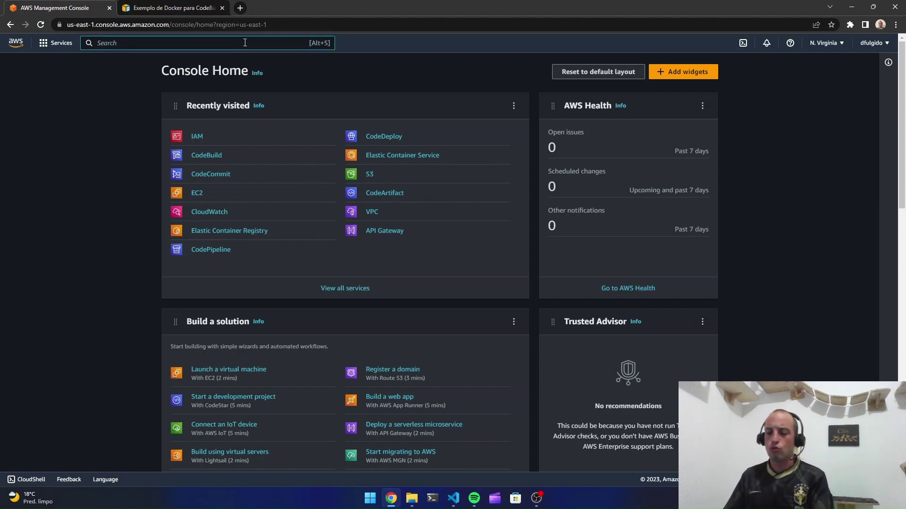
pyautogui.write('ec2')
pyautogui.click(233, 118)
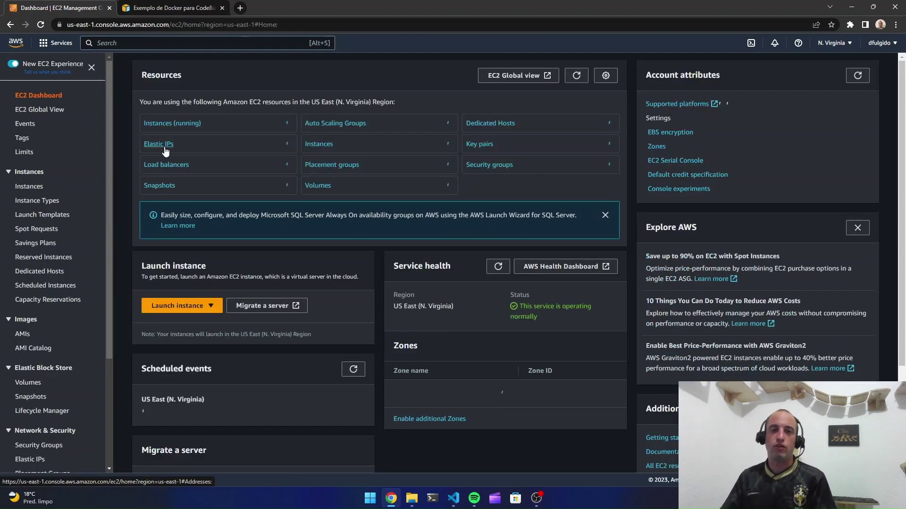
pyautogui.scroll(-3, 56, 304)
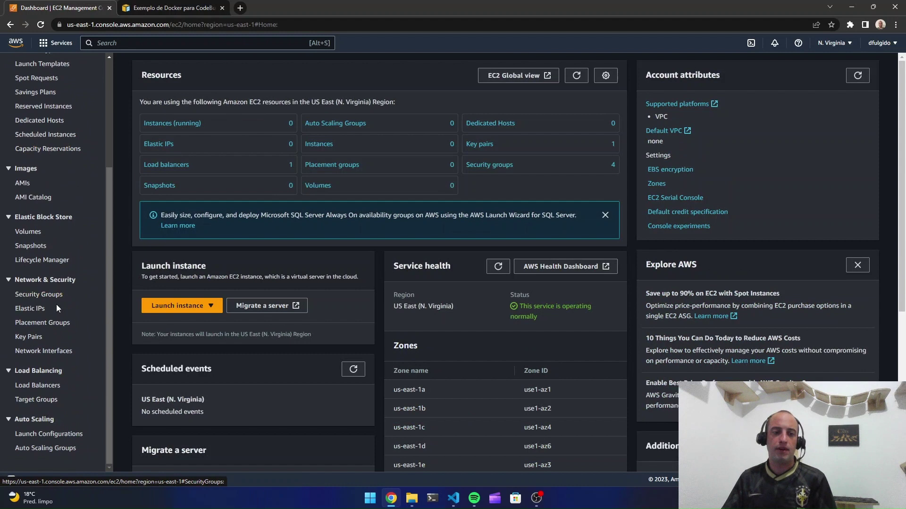
pyautogui.click(45, 388)
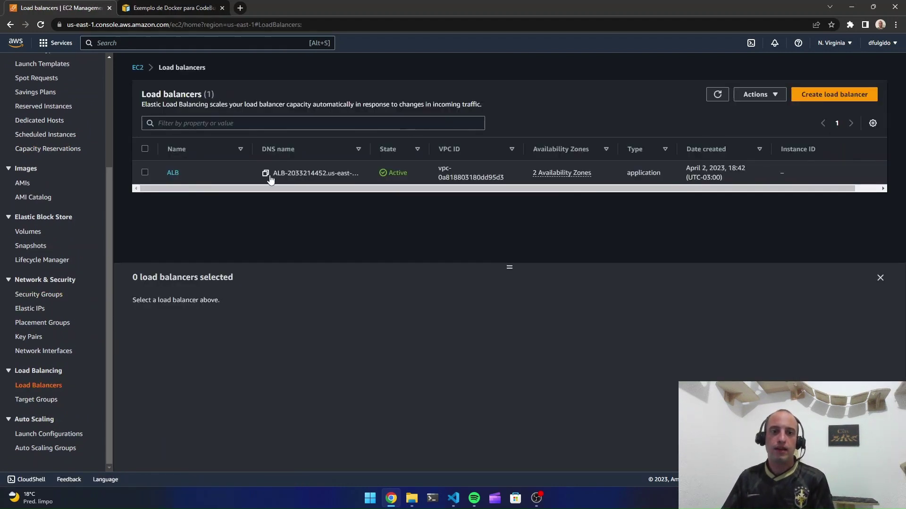
pyautogui.click(266, 174)
# Paste the ALB DNS name into a new incognito Chrome window
pyautogui.click(895, 24)
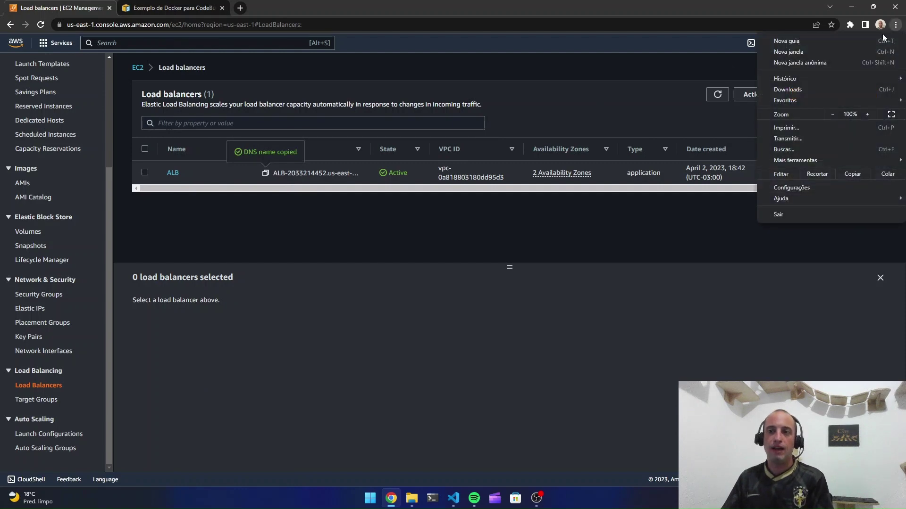
pyautogui.click(877, 63)
pyautogui.hotkey('ctrl', 'v')
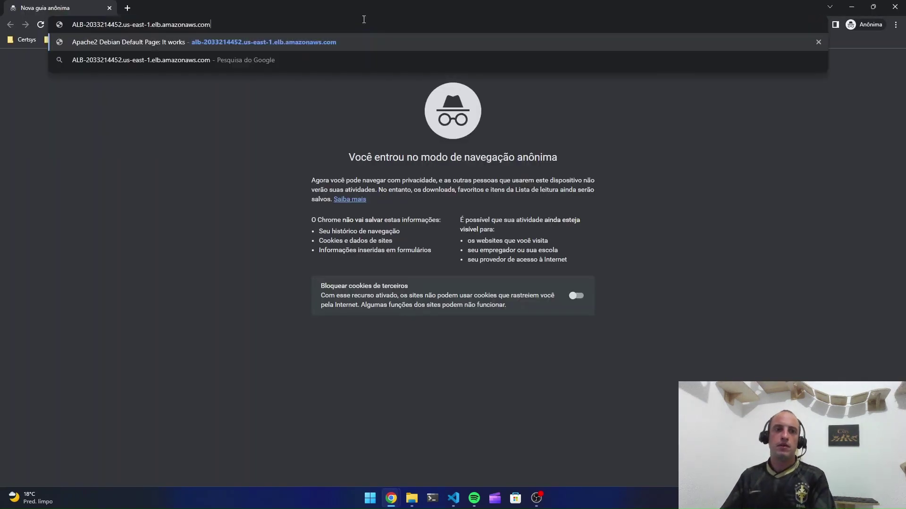
# Load the ALB address, confirm the Apache2 Debian Default Page appears, then close the incognito window
pyautogui.press('Return')
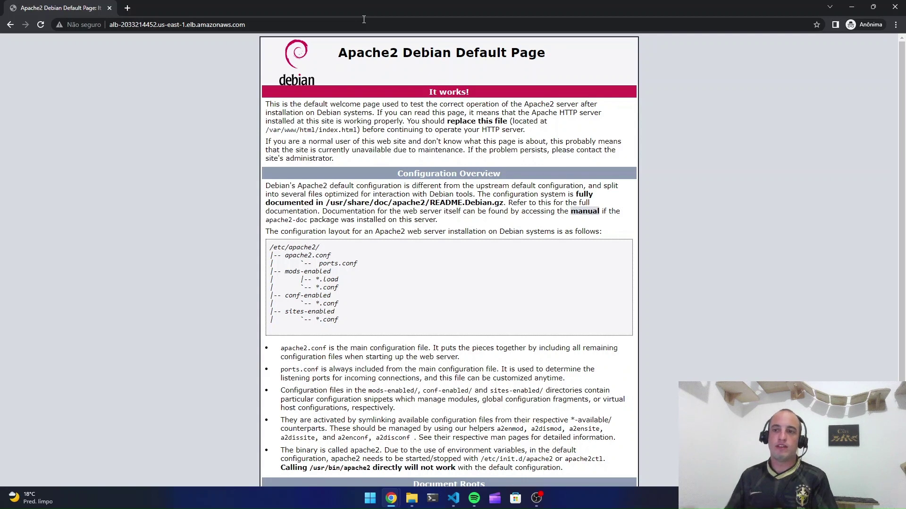
pyautogui.click(895, 7)
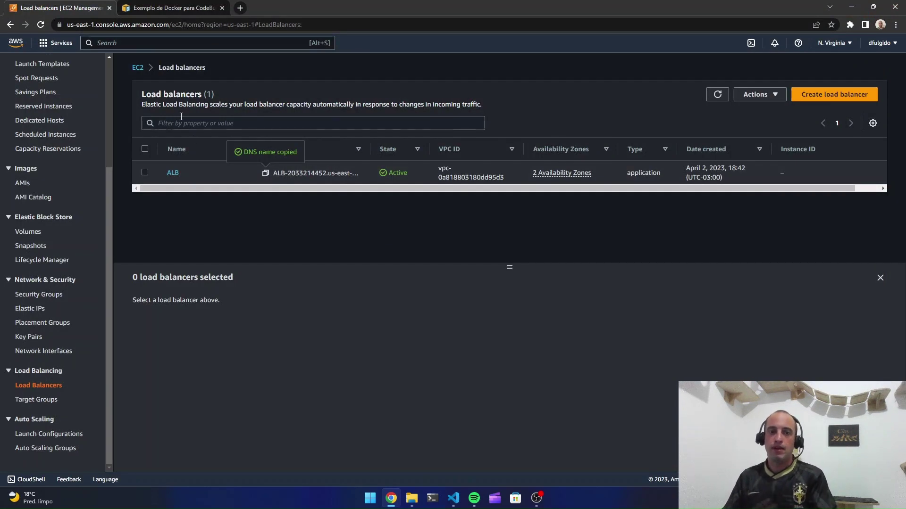
# Find CodeCommit through the console search and start a new repository from its empty list
pyautogui.click(165, 44)
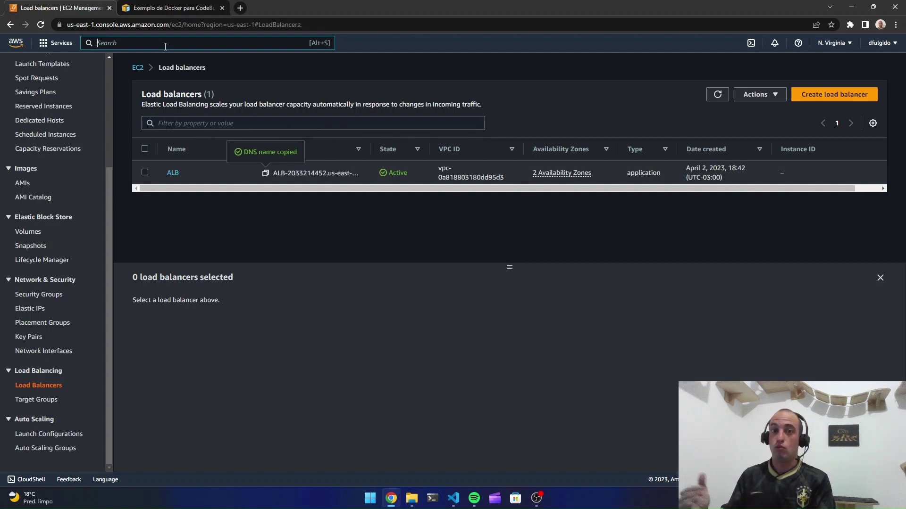
pyautogui.write('code')
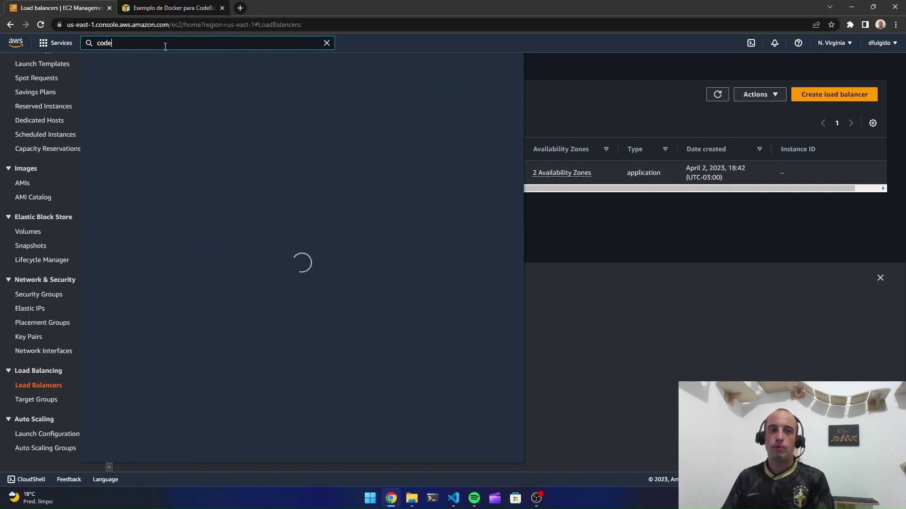
pyautogui.write('commit')
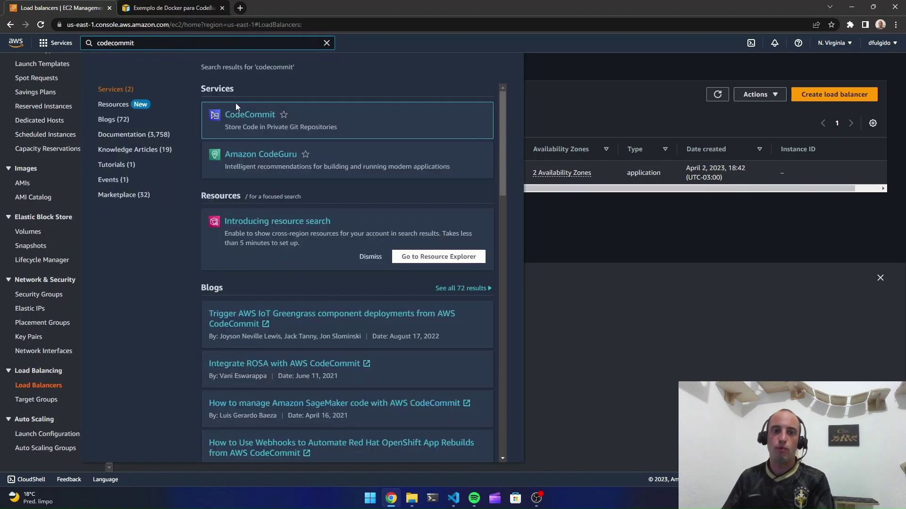
pyautogui.click(240, 116)
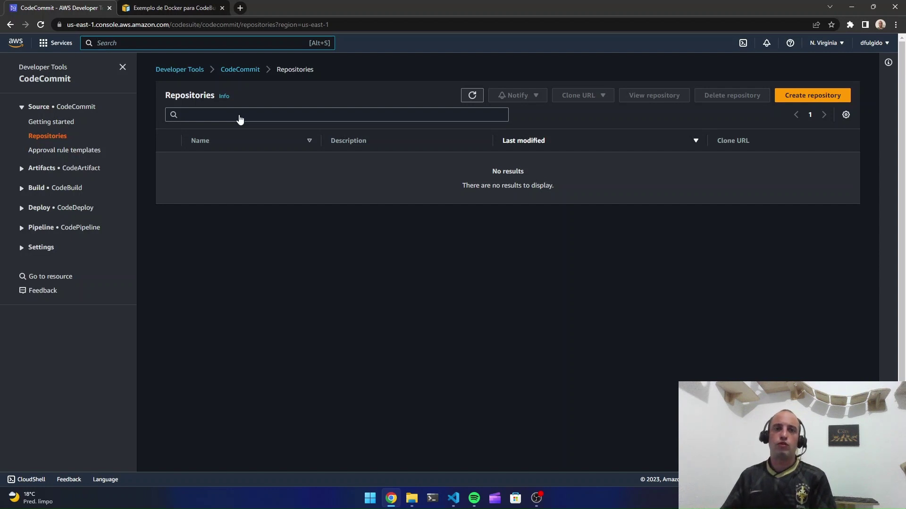
pyautogui.click(799, 95)
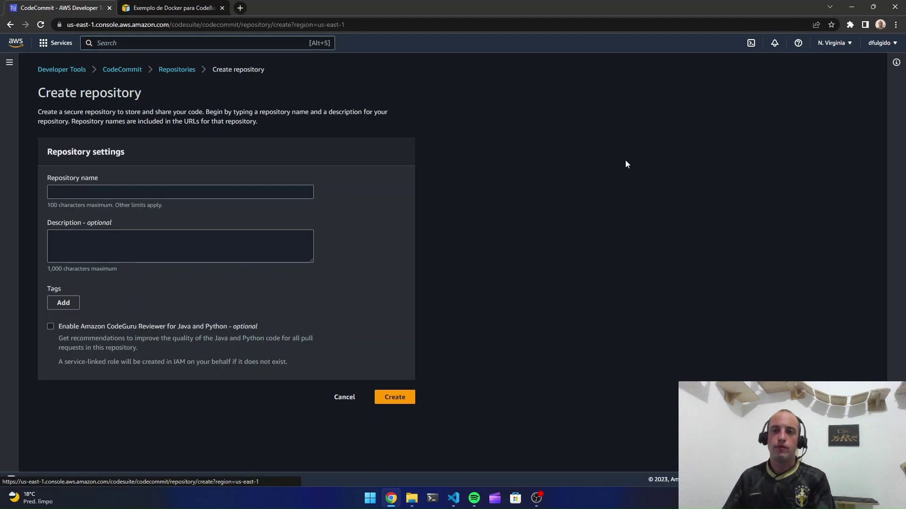
# Create the CodeCommit repository named devopsnainfra
pyautogui.click(232, 192)
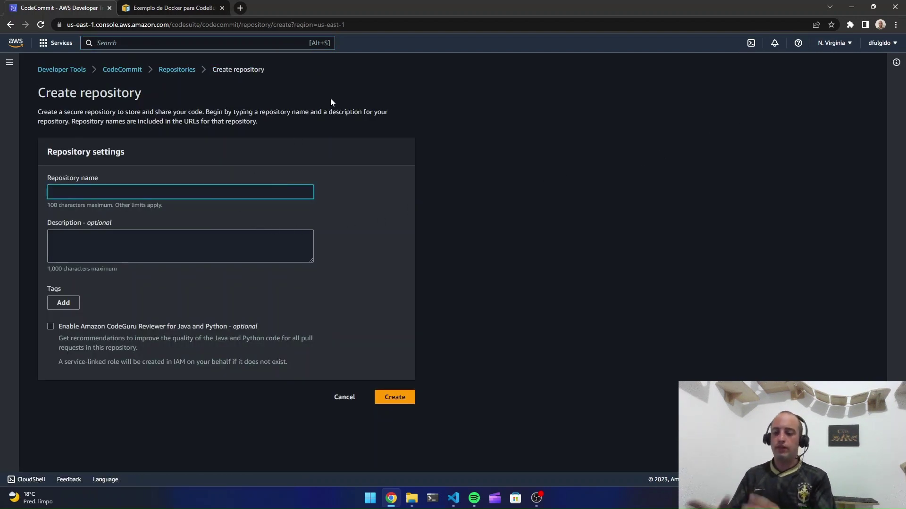
pyautogui.write('devopsna')
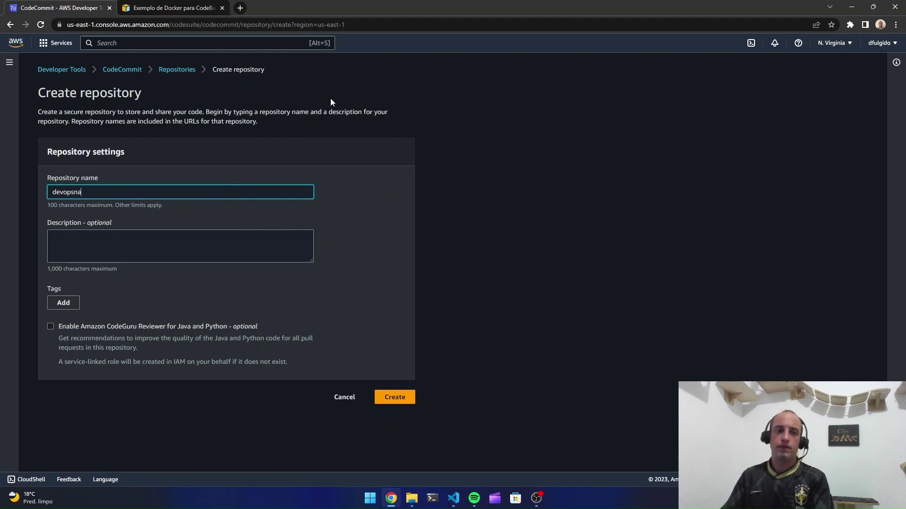
pyautogui.write('infra')
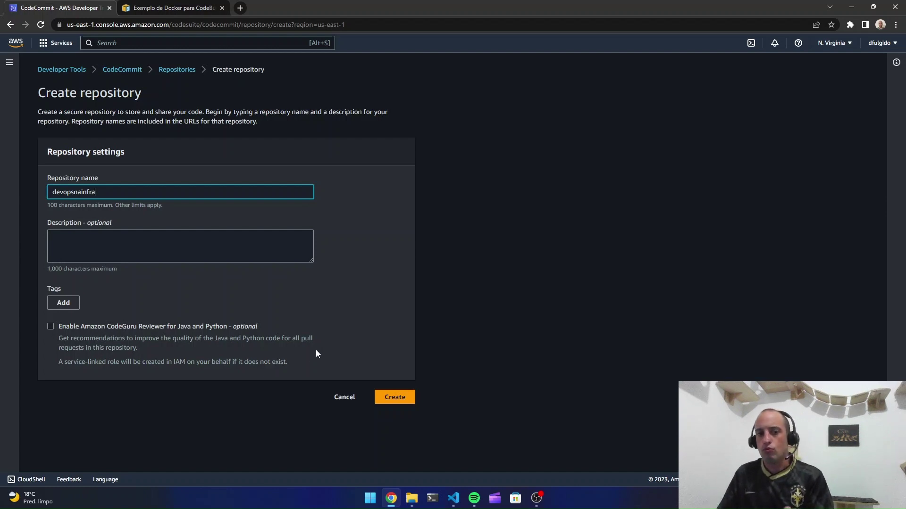
pyautogui.click(407, 398)
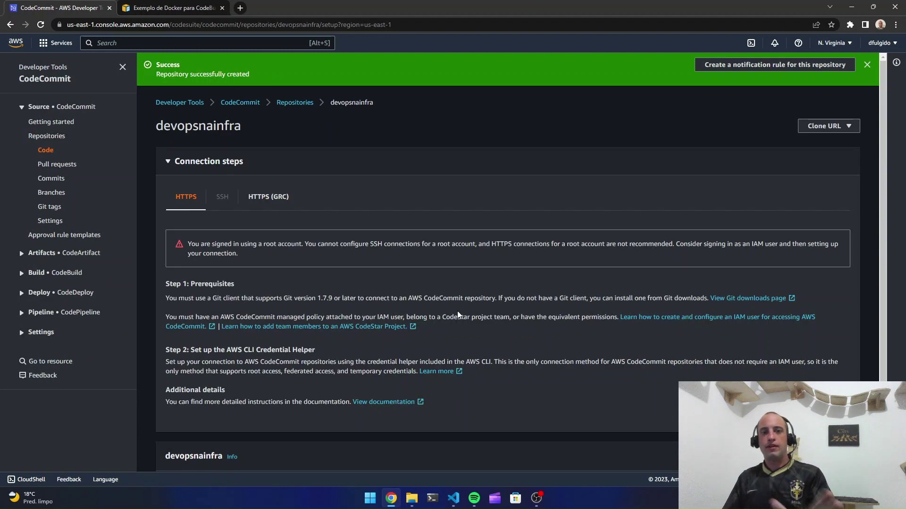
# Start a new file in the empty devopsnainfra repository, then switch to Visual Studio Code
pyautogui.scroll(-2, 457, 314)
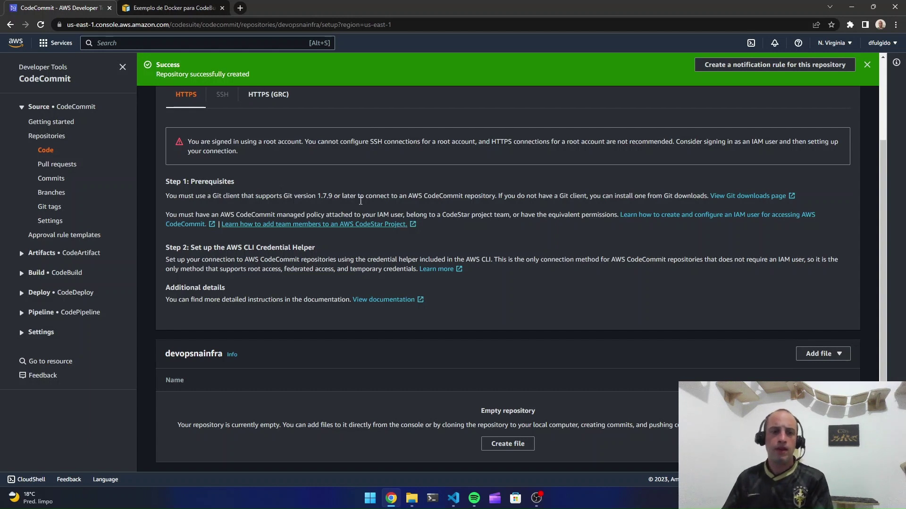
pyautogui.click(527, 443)
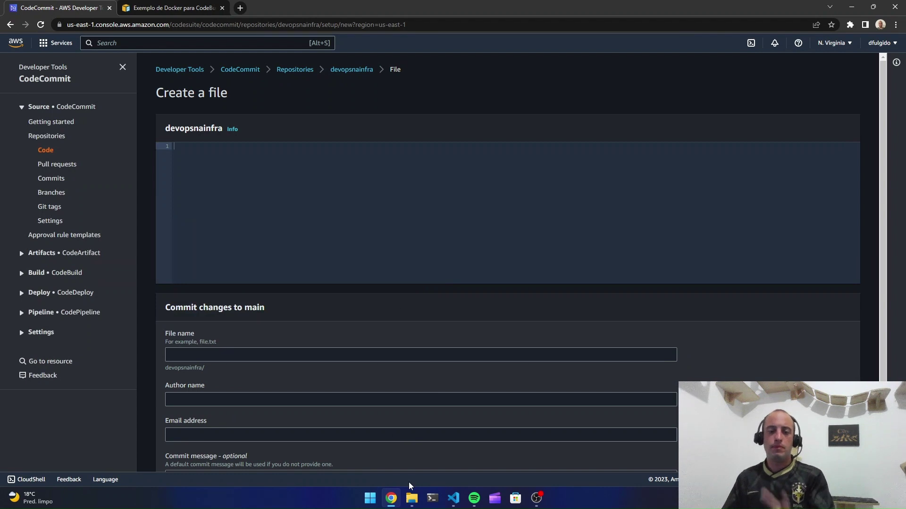
pyautogui.moveTo(449, 500)
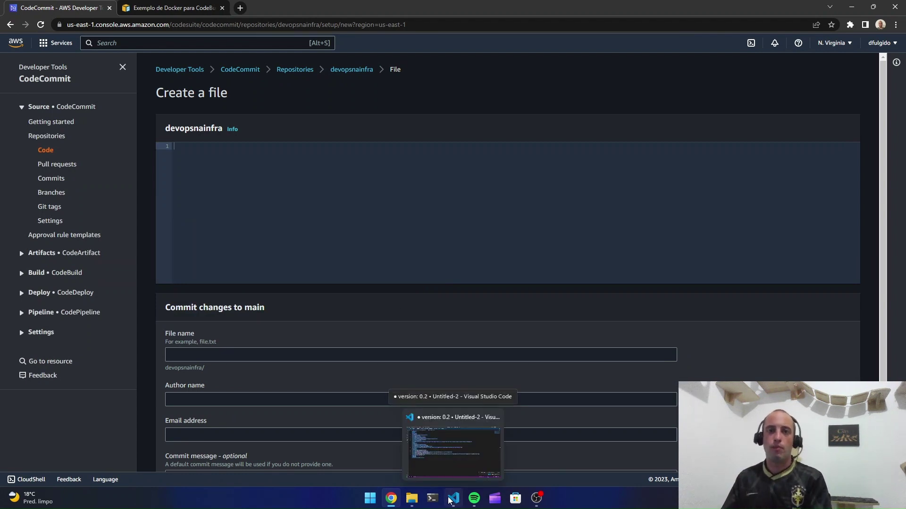
pyautogui.click(449, 500)
# Review the Dockerfile: debian:11-slim base, apache2 install, index.html copy and apachectl FOREGROUND start
pyautogui.click(51, 35)
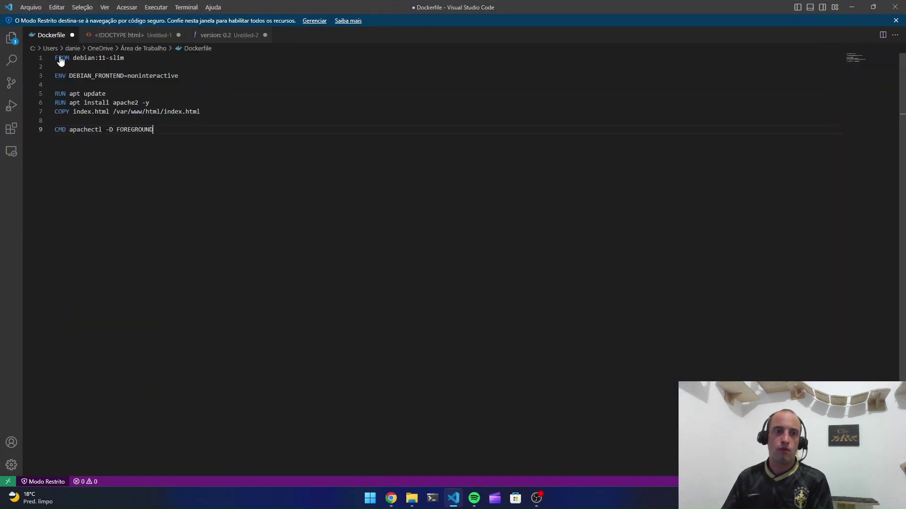
pyautogui.click(228, 36)
pyautogui.click(195, 118)
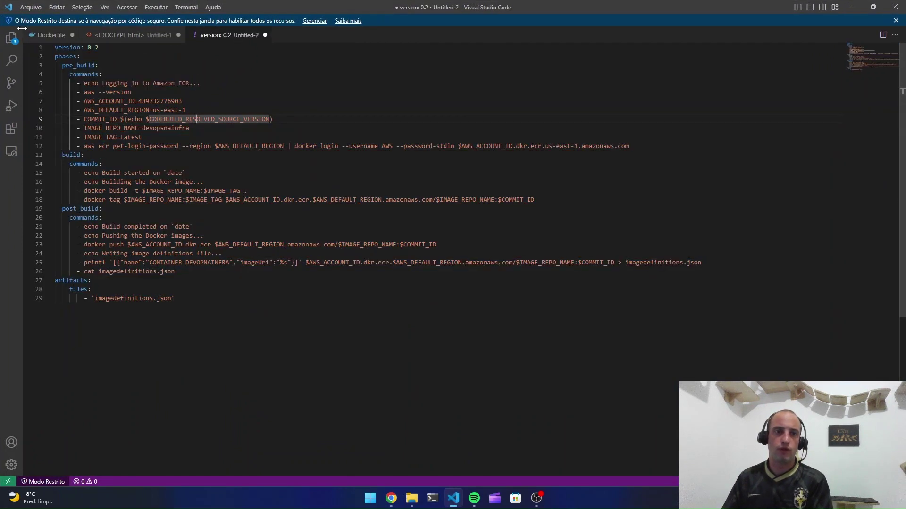
pyautogui.click(46, 36)
pyautogui.click(149, 102)
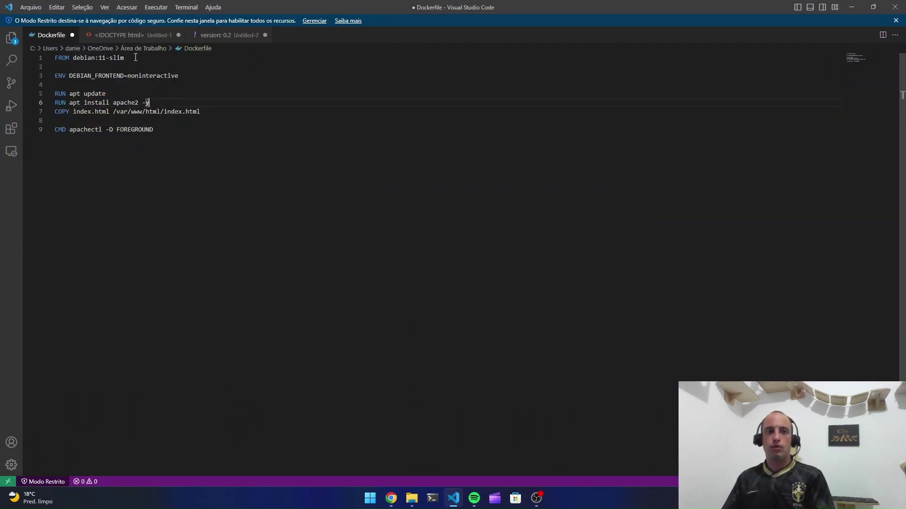
pyautogui.moveTo(136, 57); pyautogui.dragTo(55, 57)
pyautogui.moveTo(150, 102); pyautogui.dragTo(91, 103)
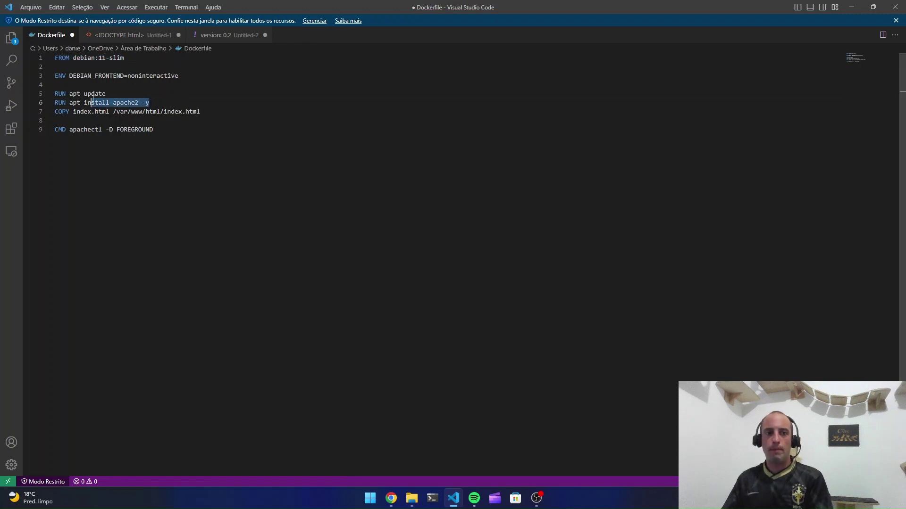
pyautogui.click(175, 112)
pyautogui.moveTo(201, 111); pyautogui.dragTo(49, 115)
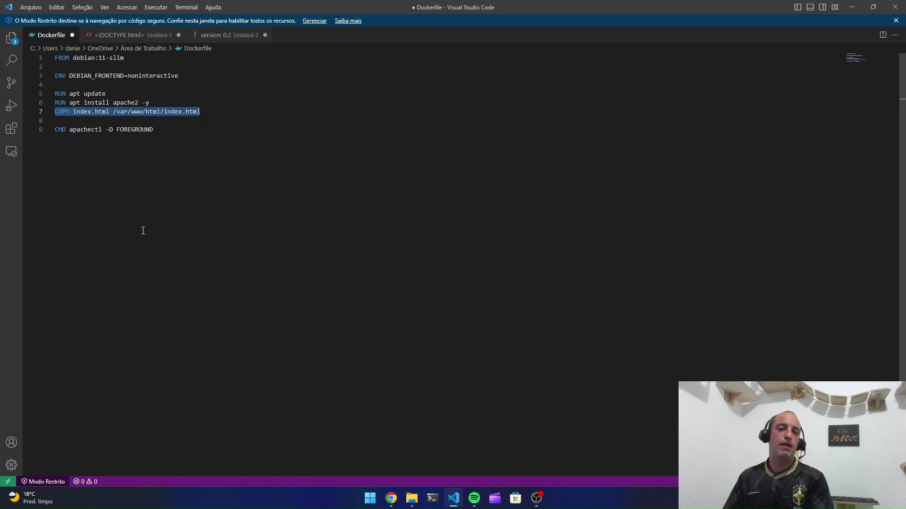
pyautogui.click(149, 194)
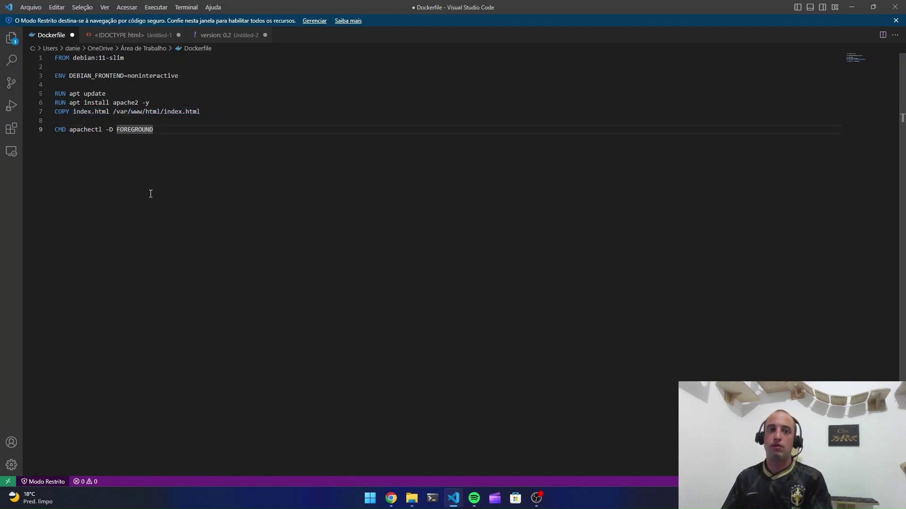
pyautogui.click(204, 96)
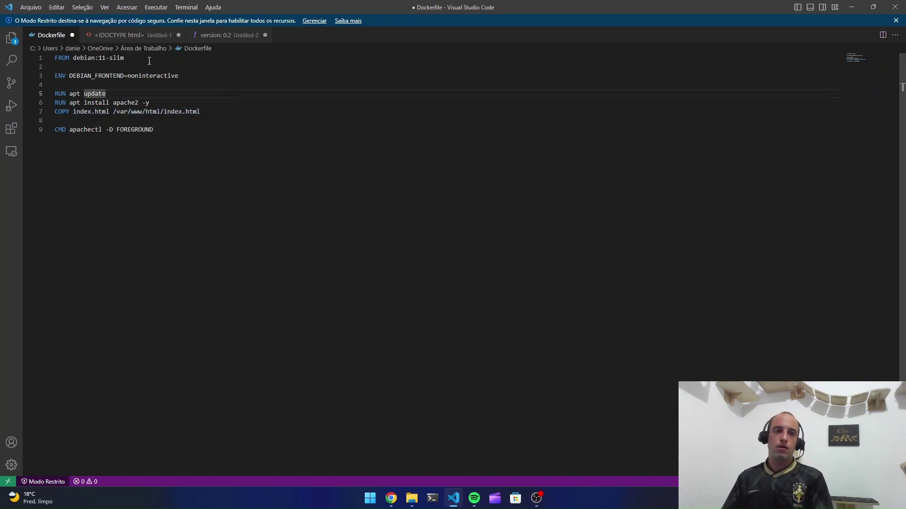
pyautogui.moveTo(149, 61); pyautogui.dragTo(73, 59)
pyautogui.click(135, 111)
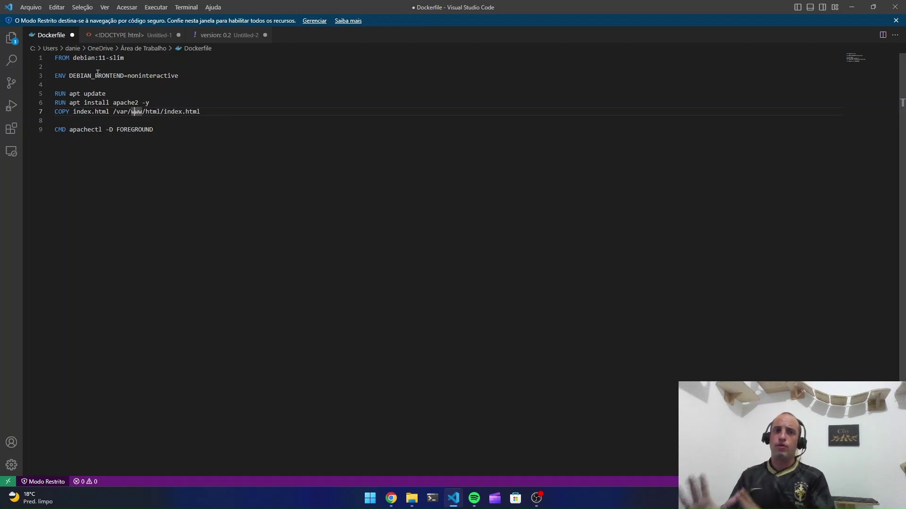
pyautogui.click(137, 137)
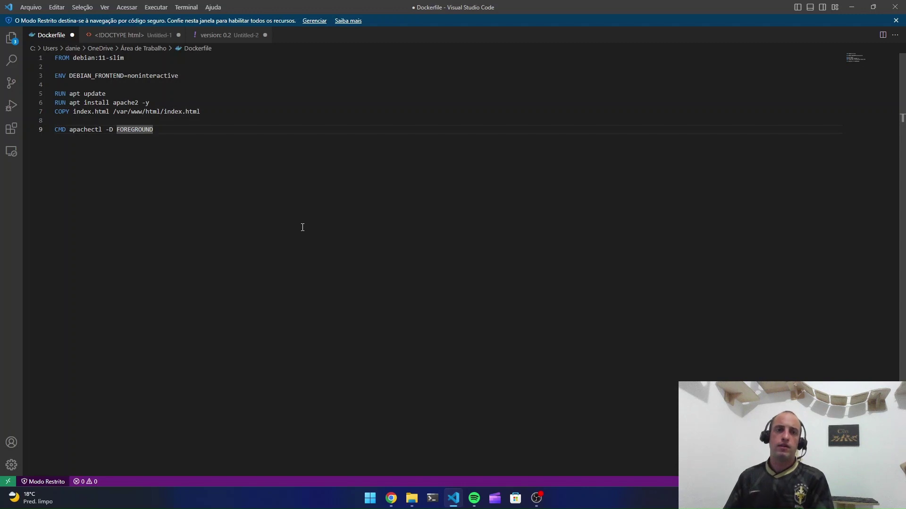
# Copy the whole Dockerfile and paste it into CodeCommit's new-file editor
pyautogui.hotkey('ctrl', 'a')
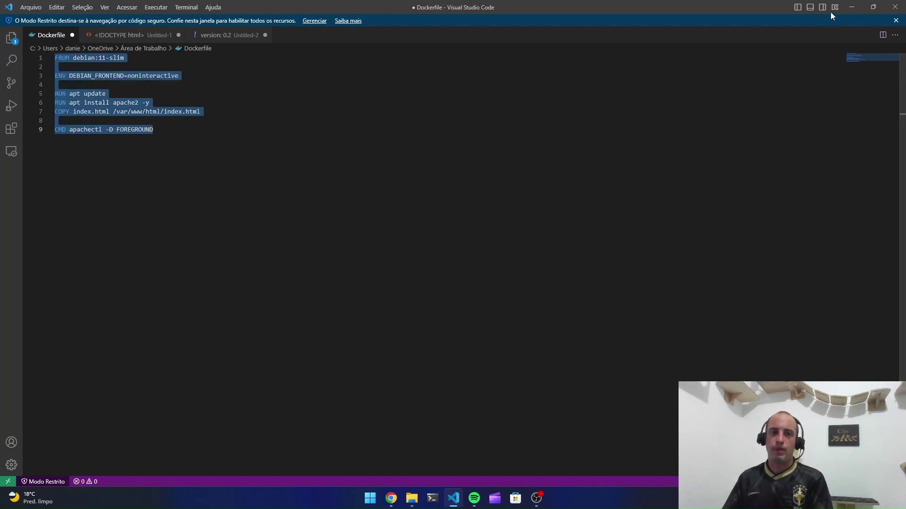
pyautogui.hotkey('ctrl', 'c')
pyautogui.hotkey('alt', 'Tab')
pyautogui.click(415, 200)
pyautogui.hotkey('ctrl', 'v')
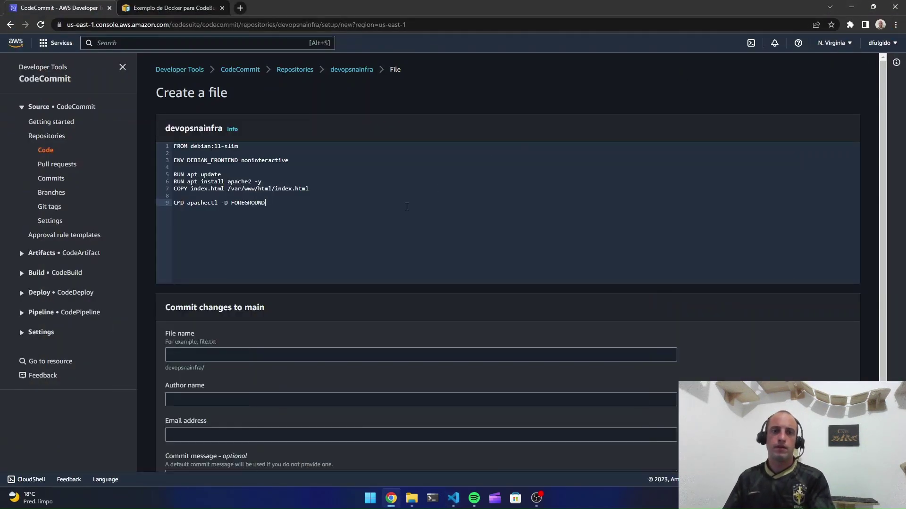
# Name the new file Dockerfile and fill in the author's name and email address
pyautogui.scroll(-2, 406, 207)
pyautogui.click(263, 277)
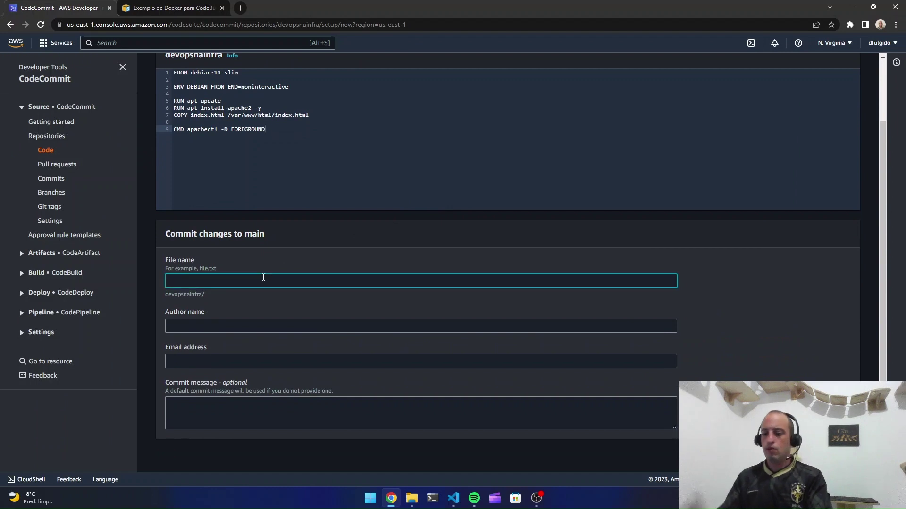
pyautogui.write('Dockerfile')
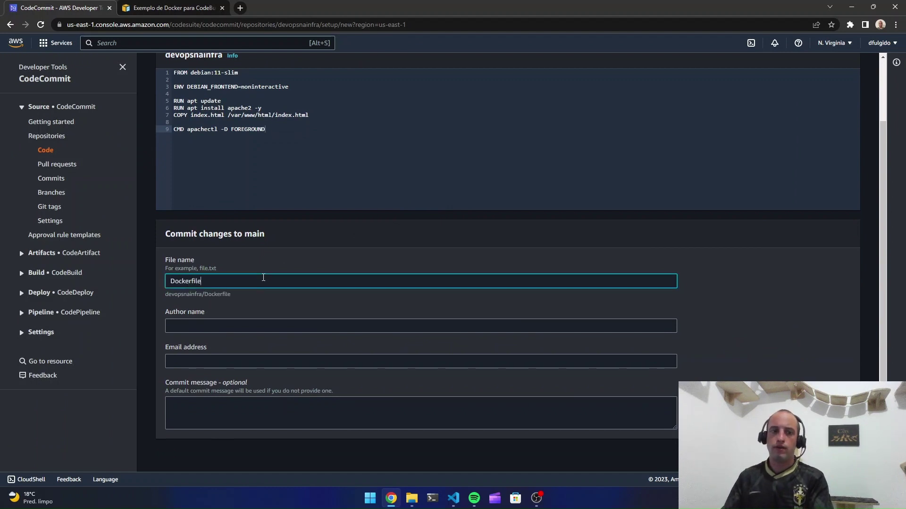
pyautogui.press('Tab')
pyautogui.write('Daniel Fu')
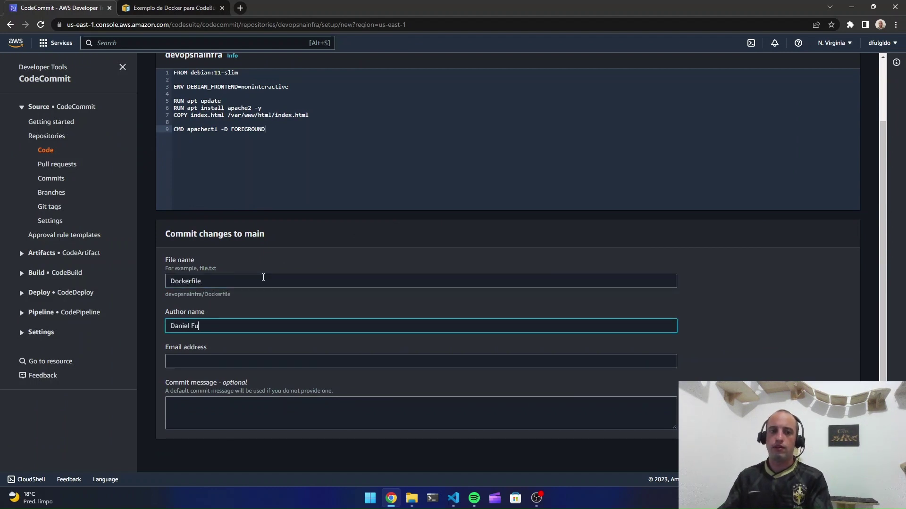
pyautogui.write('lgido')
pyautogui.press('Tab')
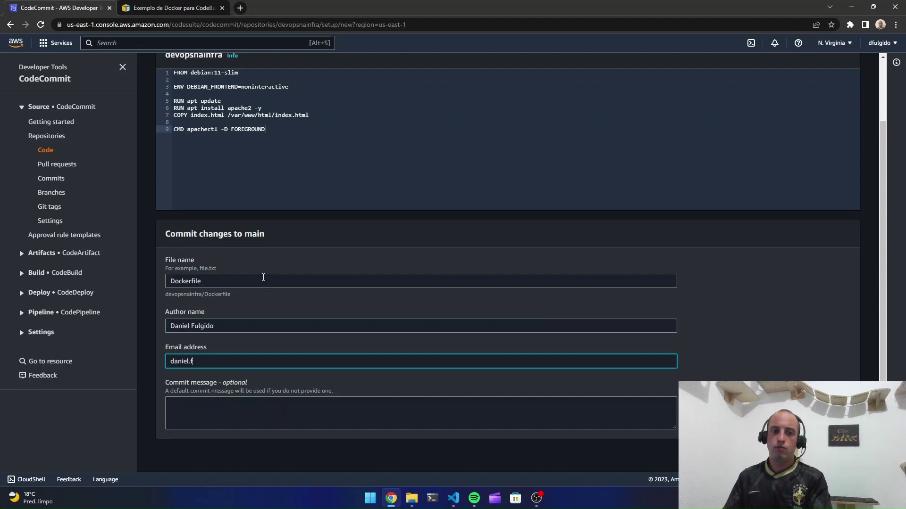
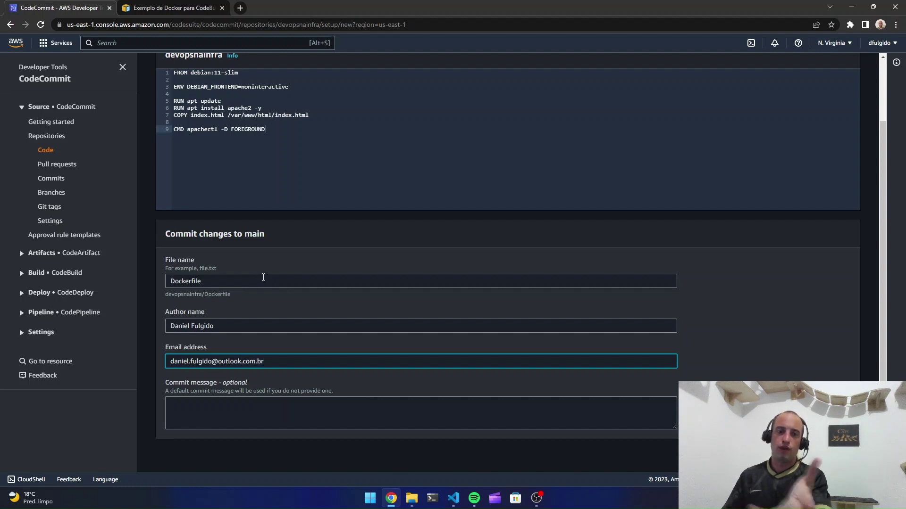
# Commit the Dockerfile to main and return to the devopsnainfra file list
pyautogui.scroll(1, 460, 309)
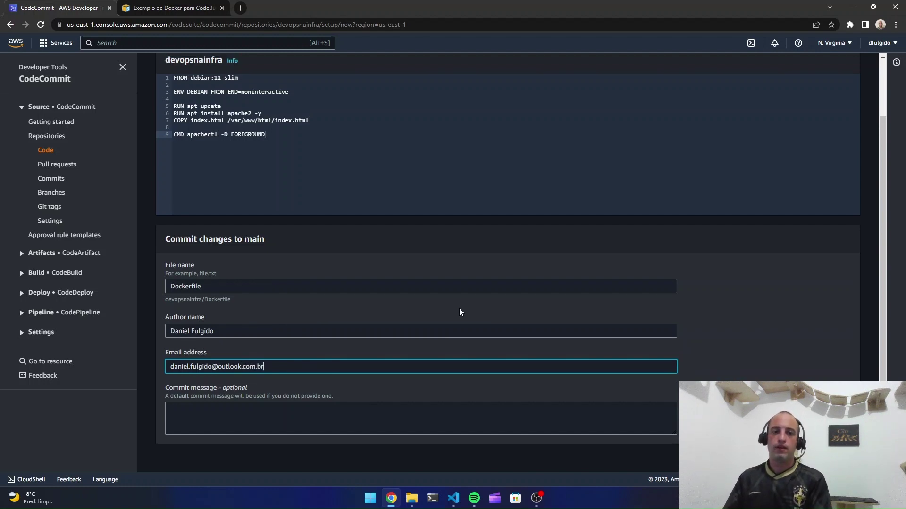
pyautogui.scroll(-1, 619, 361)
pyautogui.click(826, 456)
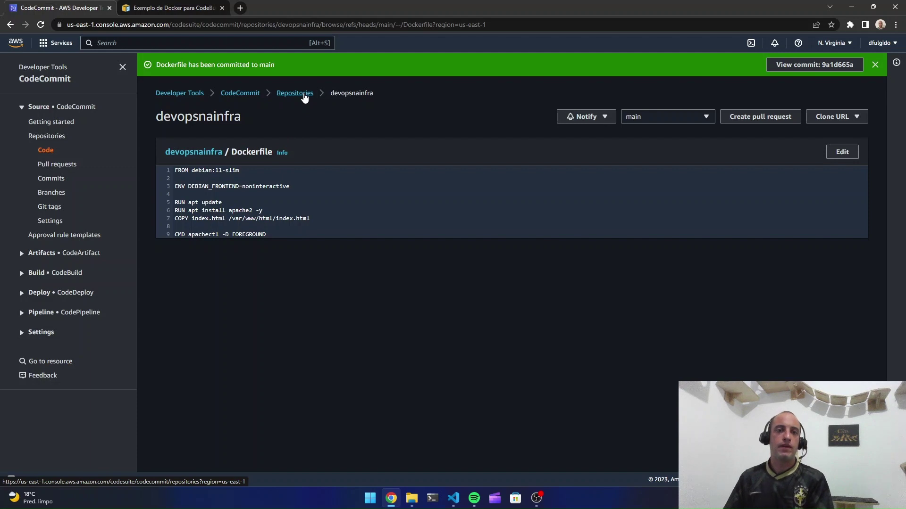
pyautogui.click(198, 152)
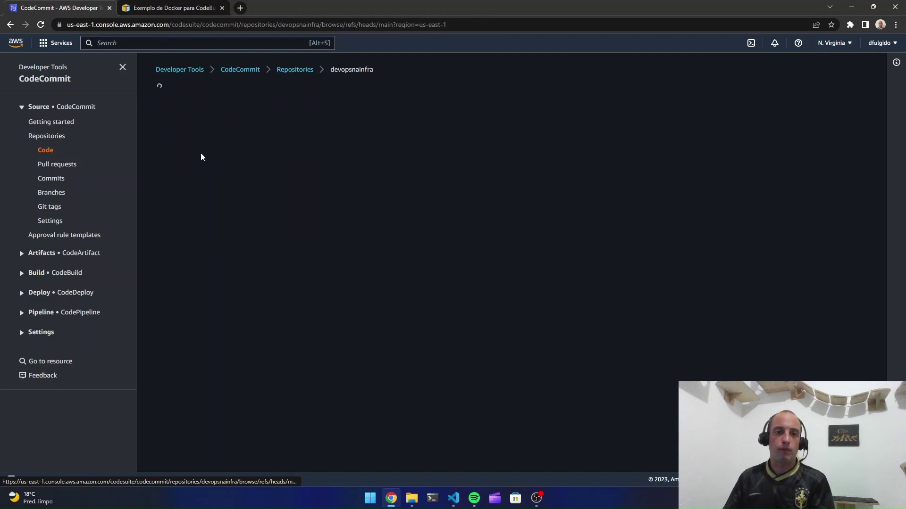
pyautogui.click(453, 498)
# Select the whole Untitled-1 index.html draft with its 'Devops na Infra' headings, then minimize VS Code
pyautogui.click(139, 35)
pyautogui.click(54, 75)
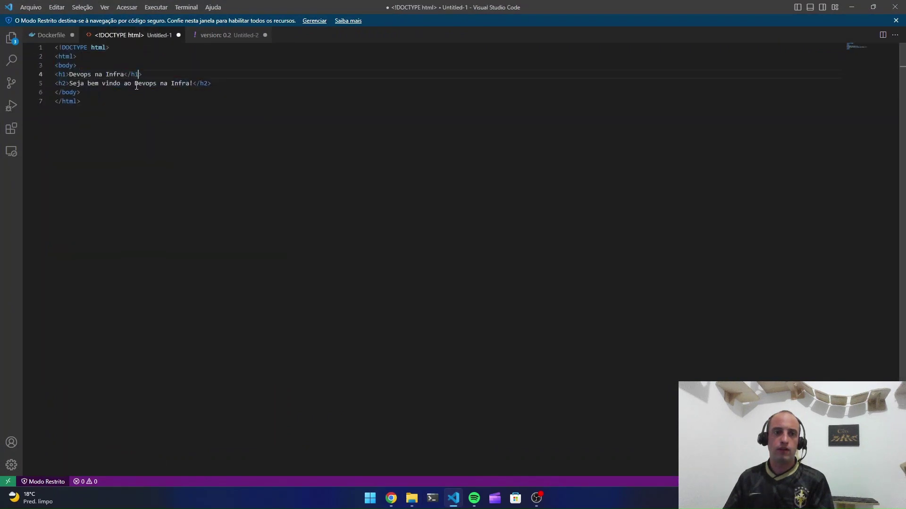
pyautogui.moveTo(147, 76); pyautogui.dragTo(76, 76)
pyautogui.click(111, 108)
pyautogui.moveTo(211, 83); pyautogui.dragTo(73, 83)
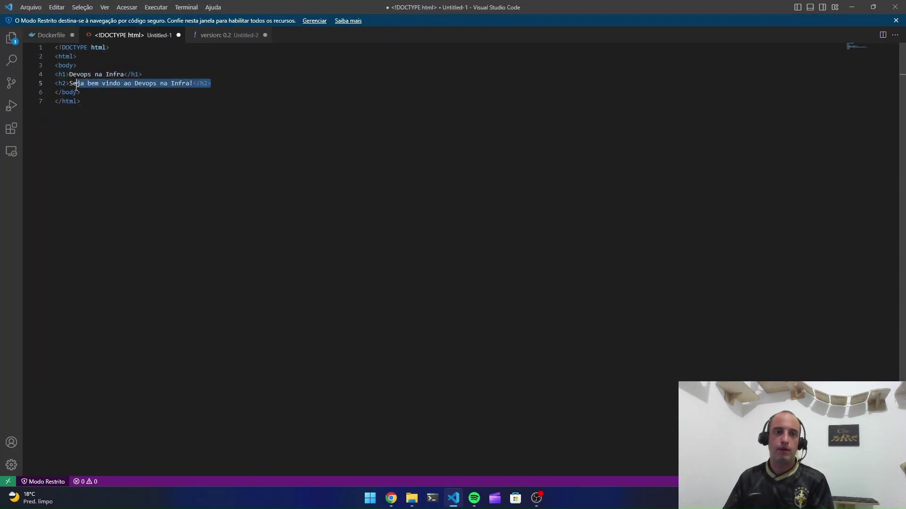
pyautogui.click(120, 148)
pyautogui.hotkey('ctrl', 'a')
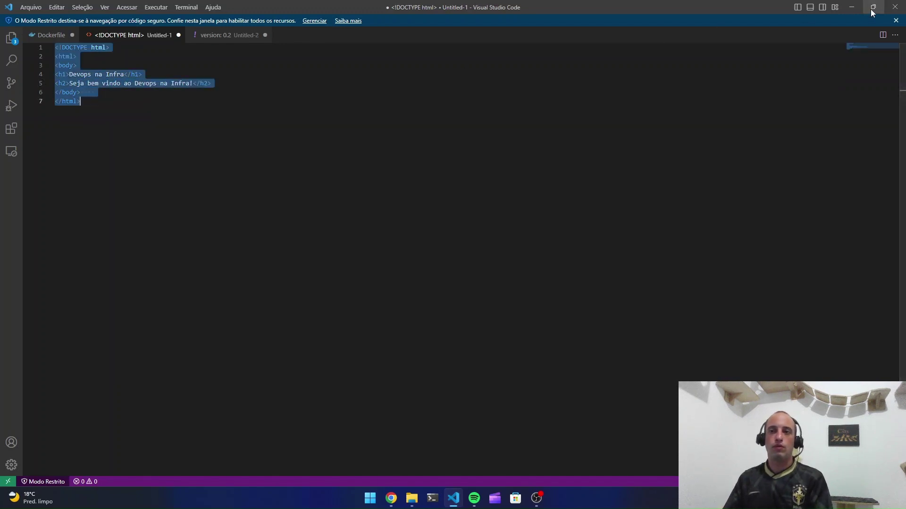
pyautogui.click(852, 6)
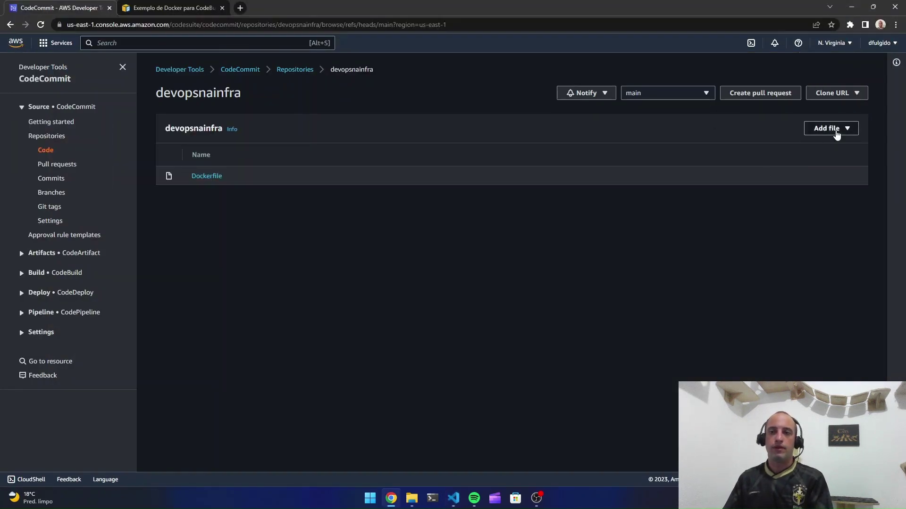
# Create a new file with the pasted welcome-page HTML and name it index.html
pyautogui.click(836, 130)
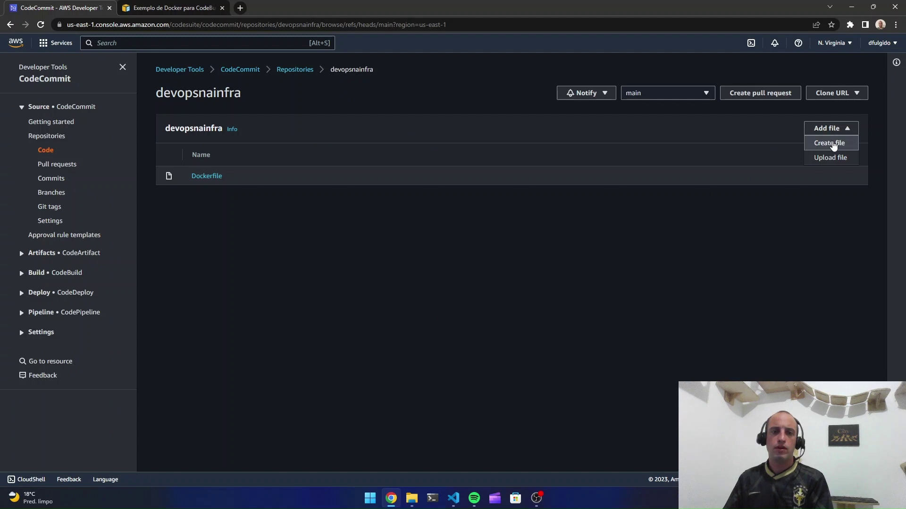
pyautogui.click(833, 144)
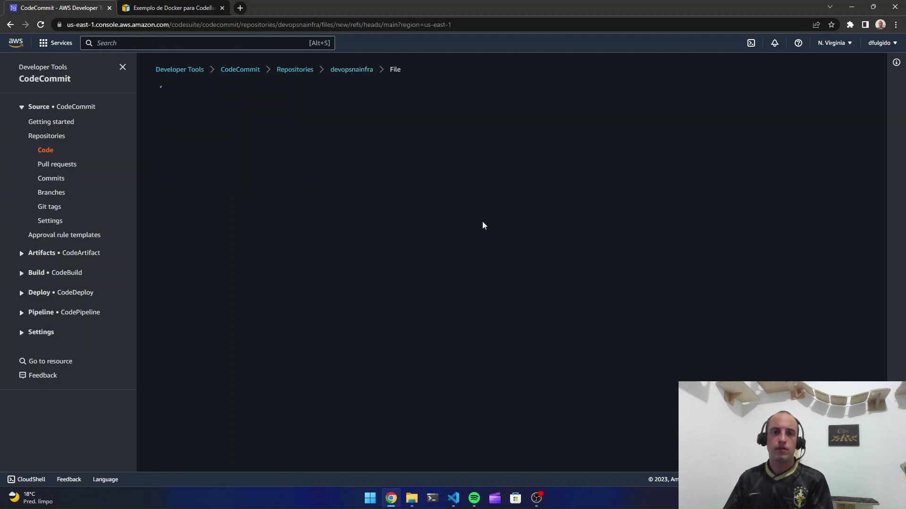
pyautogui.hotkey('ctrl', 'v')
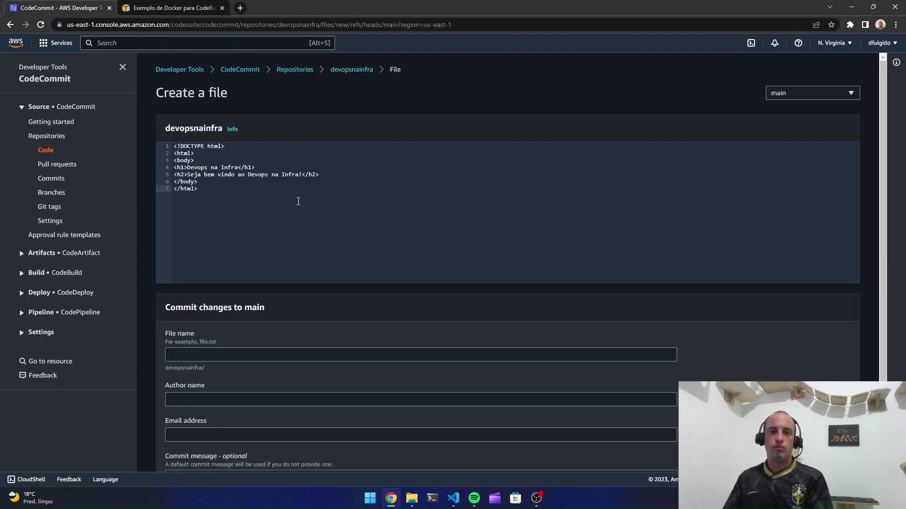
pyautogui.click(239, 354)
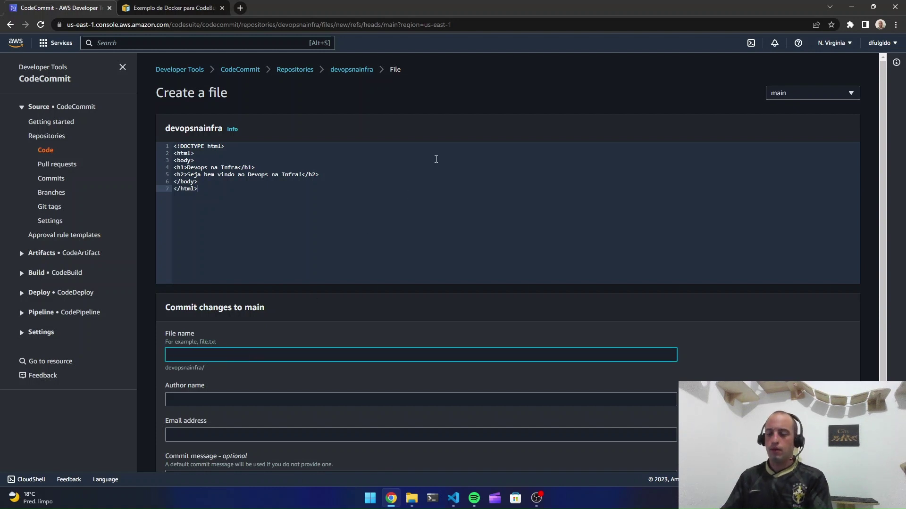
pyautogui.write('index.html')
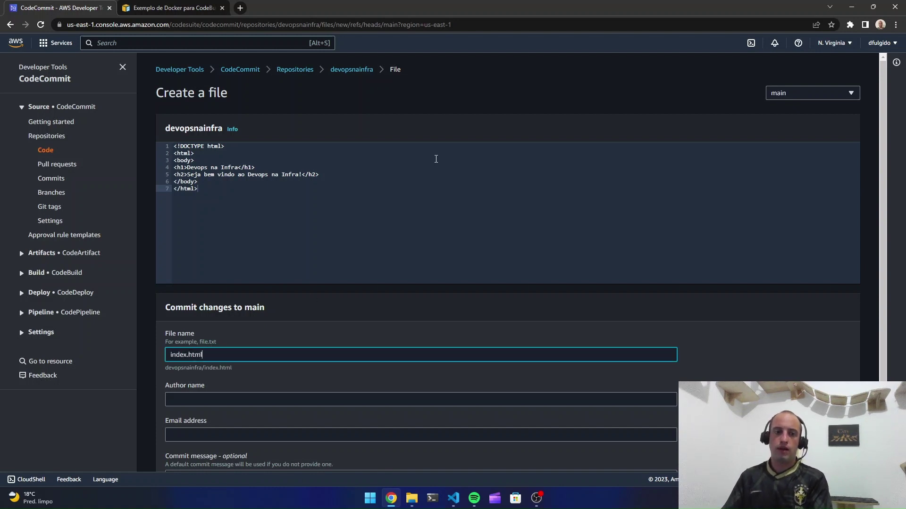
# Enter the author's name and email address and commit index.html to main
pyautogui.scroll(-2, 334, 168)
pyautogui.click(220, 326)
pyautogui.write('D')
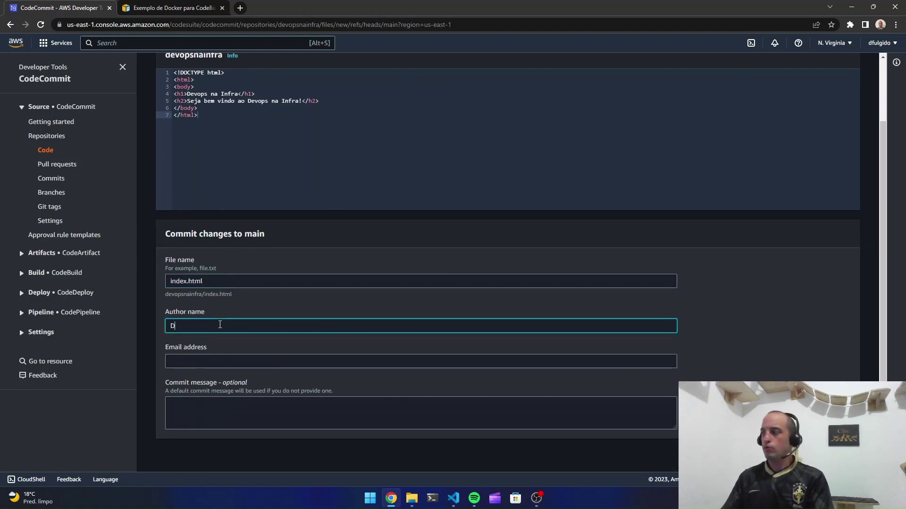
pyautogui.write('aniel Fulgid')
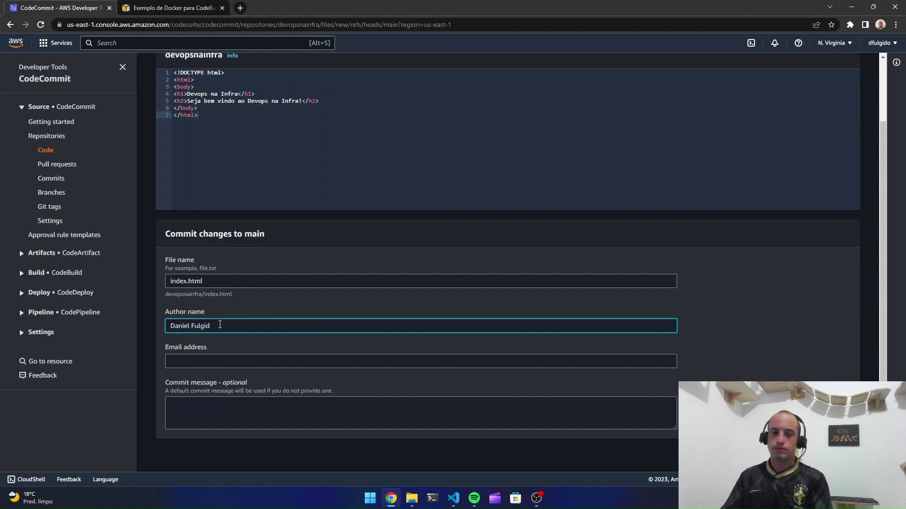
pyautogui.press('BackSpace')
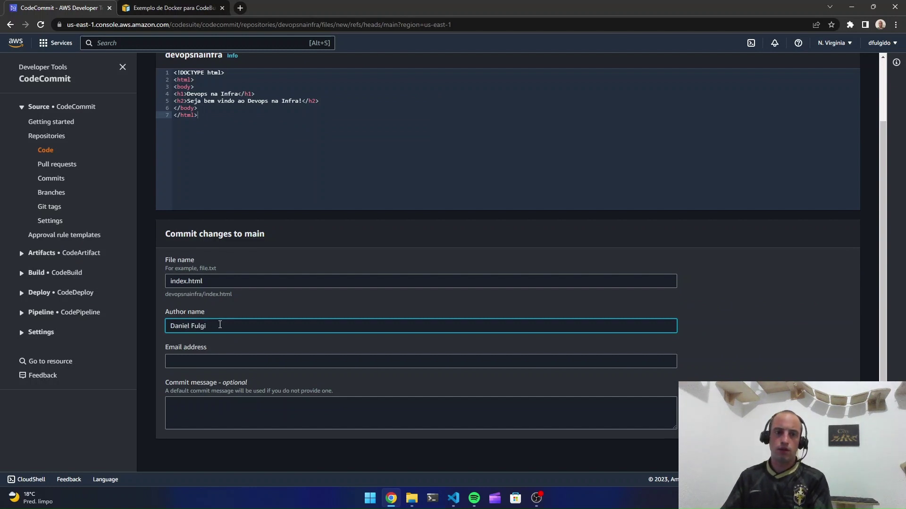
pyautogui.write('do')
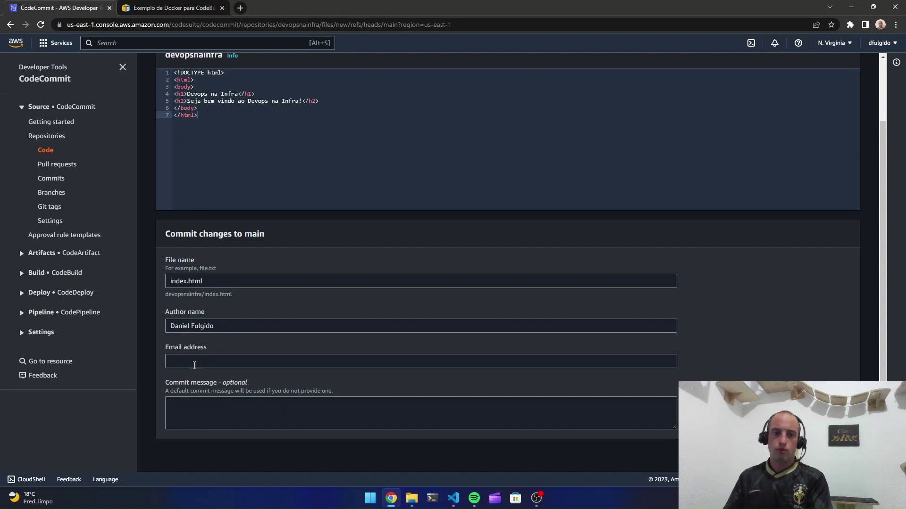
pyautogui.click(197, 361)
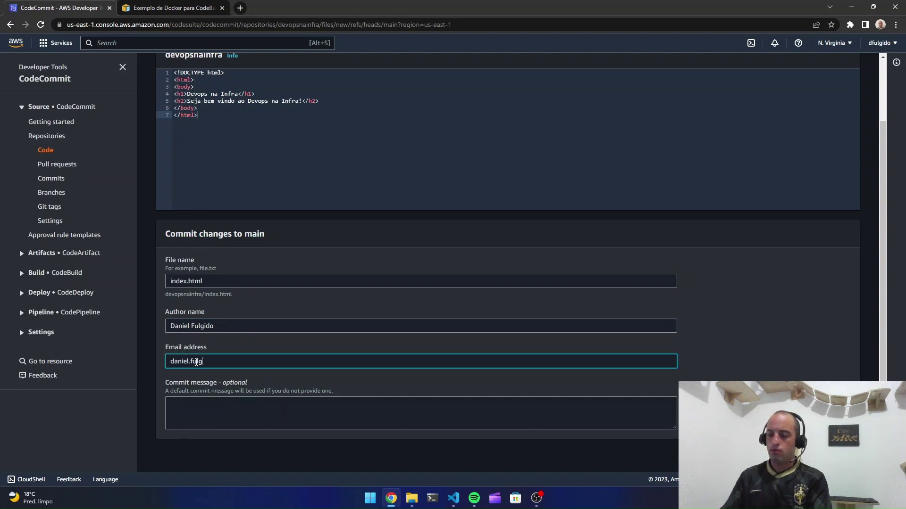
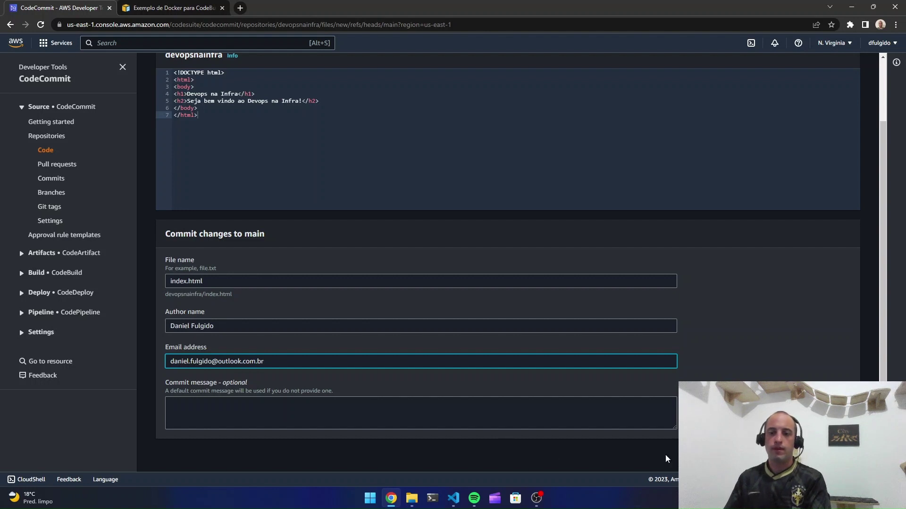
pyautogui.click(542, 443)
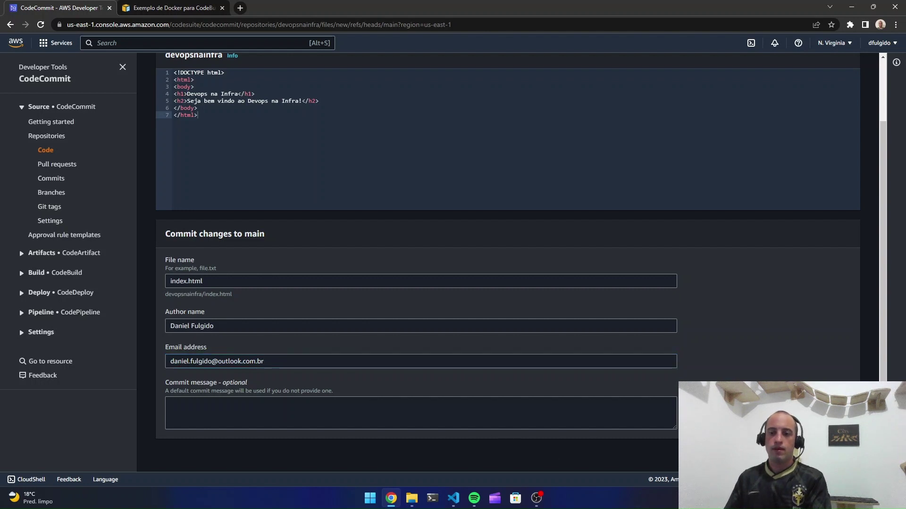
pyautogui.press('Return')
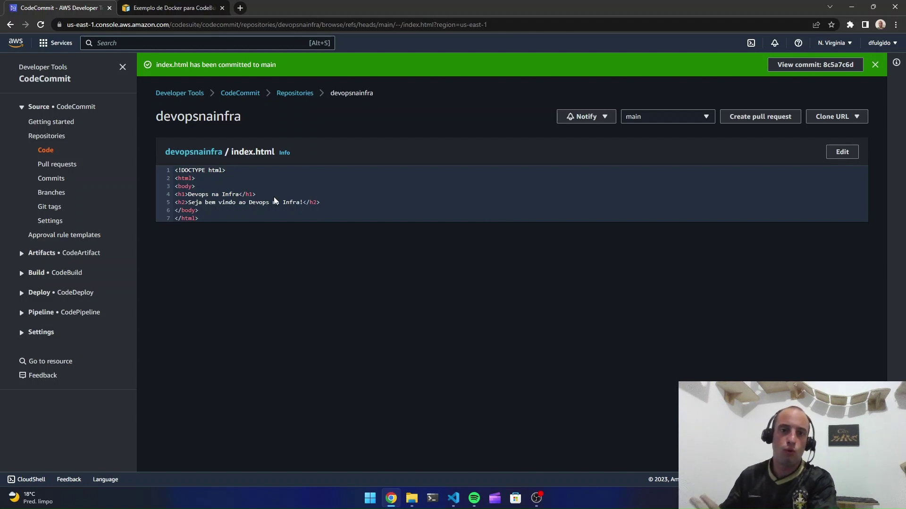
# Open another blank new-file page in devopsnainfra, then bring up the Untitled-2 buildspec draft in VS Code
pyautogui.click(206, 153)
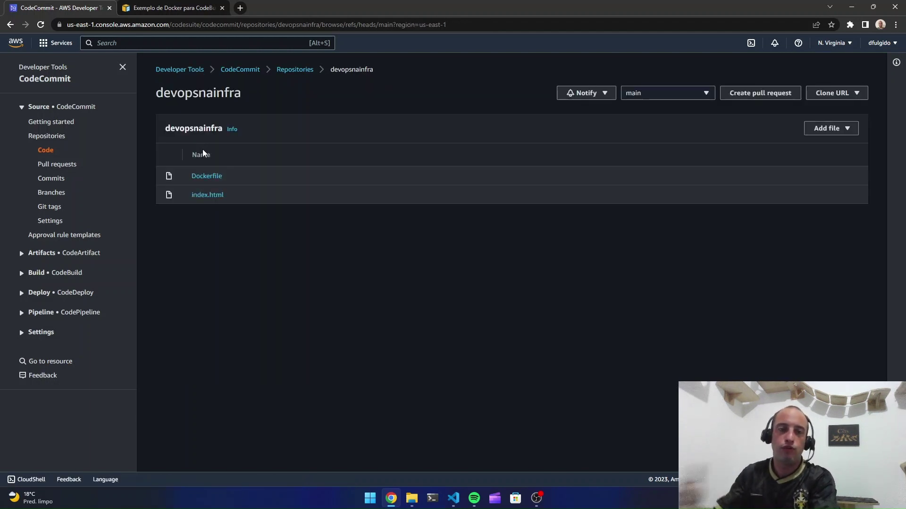
pyautogui.click(834, 130)
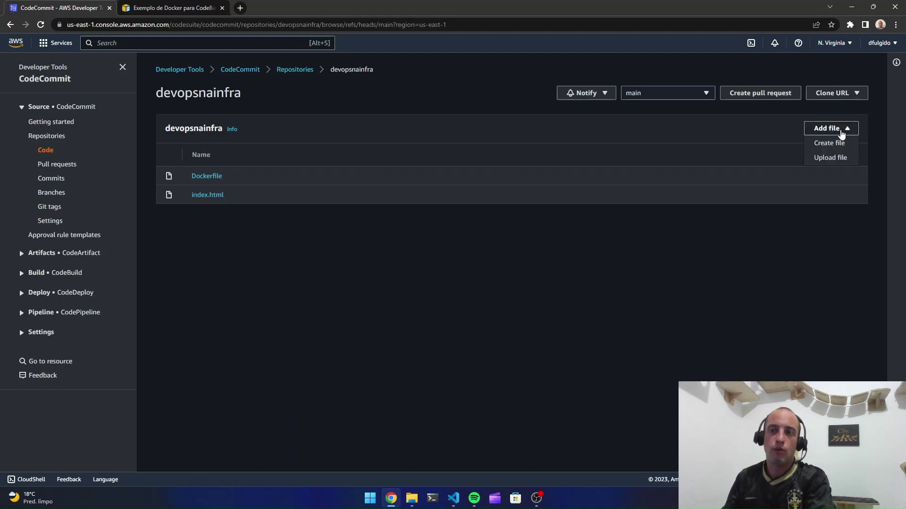
pyautogui.click(829, 142)
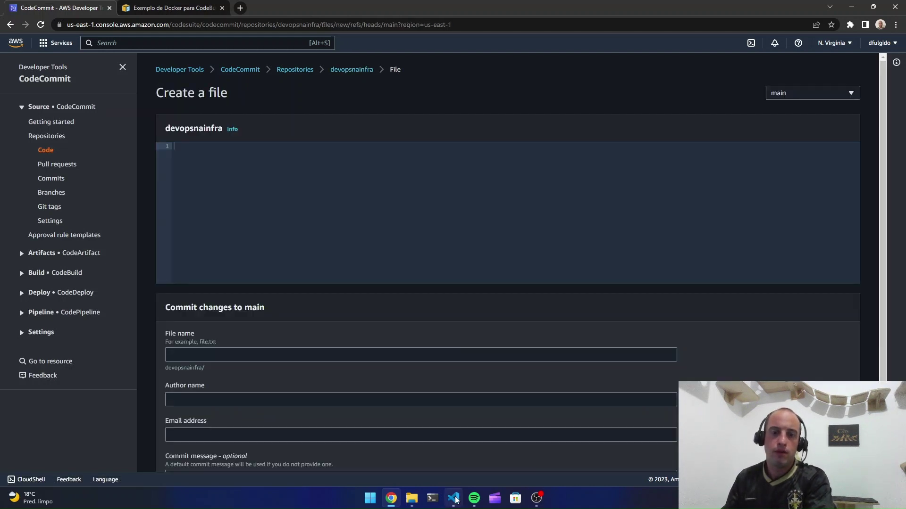
pyautogui.click(453, 498)
pyautogui.click(242, 43)
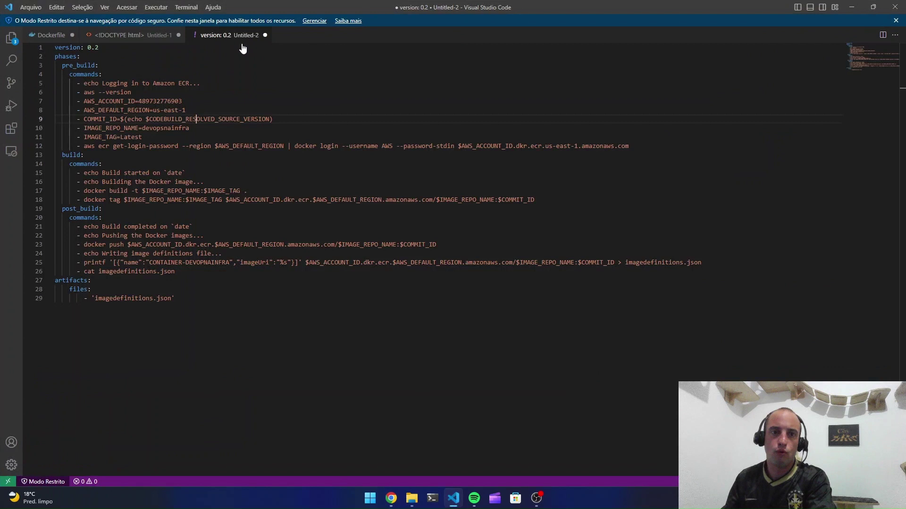
# Review the pre_build block: ECR login message, version and the AWS_DEFAULT_REGION assignment
pyautogui.doubleClick(323, 104)
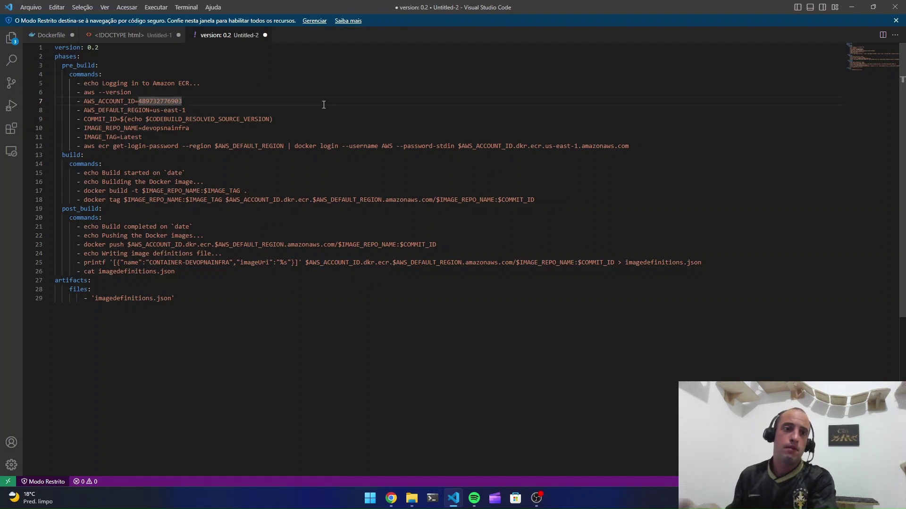
pyautogui.moveTo(61, 65); pyautogui.dragTo(288, 127)
pyautogui.click(260, 148)
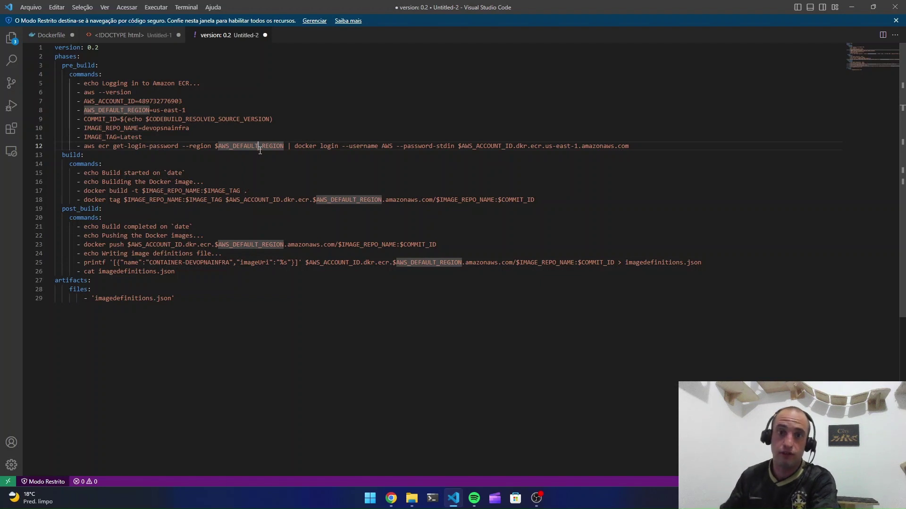
pyautogui.click(278, 66)
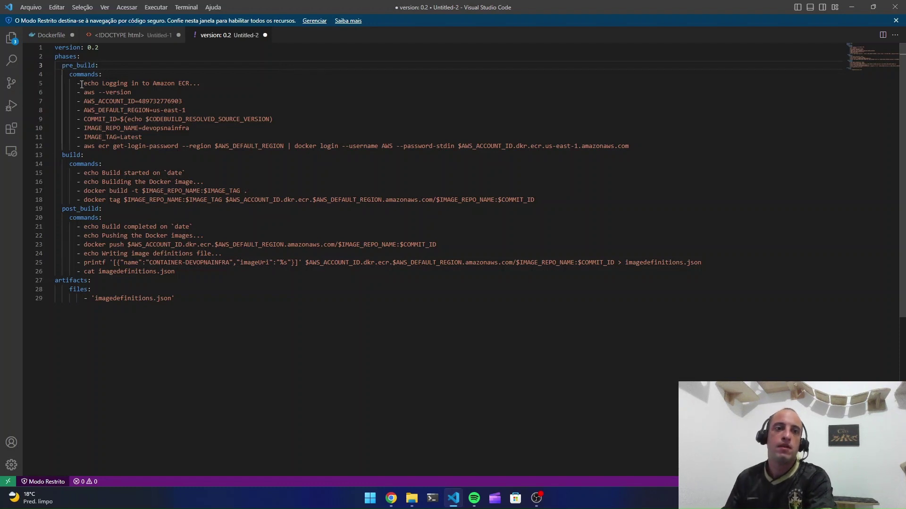
pyautogui.moveTo(82, 85); pyautogui.dragTo(174, 81)
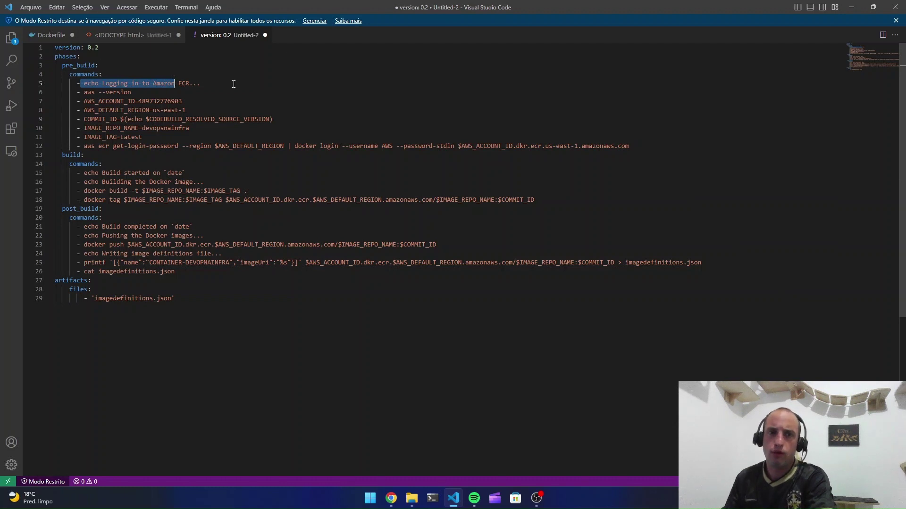
pyautogui.click(218, 85)
pyautogui.moveTo(107, 93); pyautogui.dragTo(131, 93)
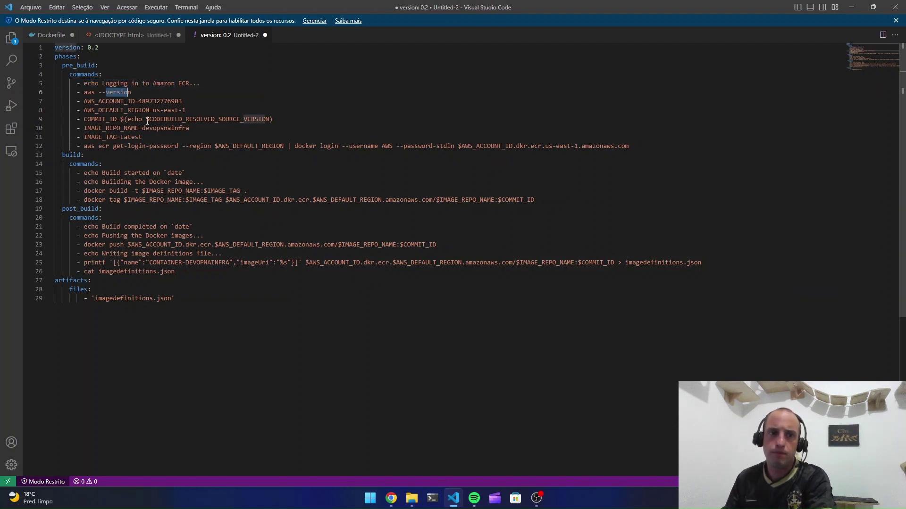
pyautogui.click(170, 110)
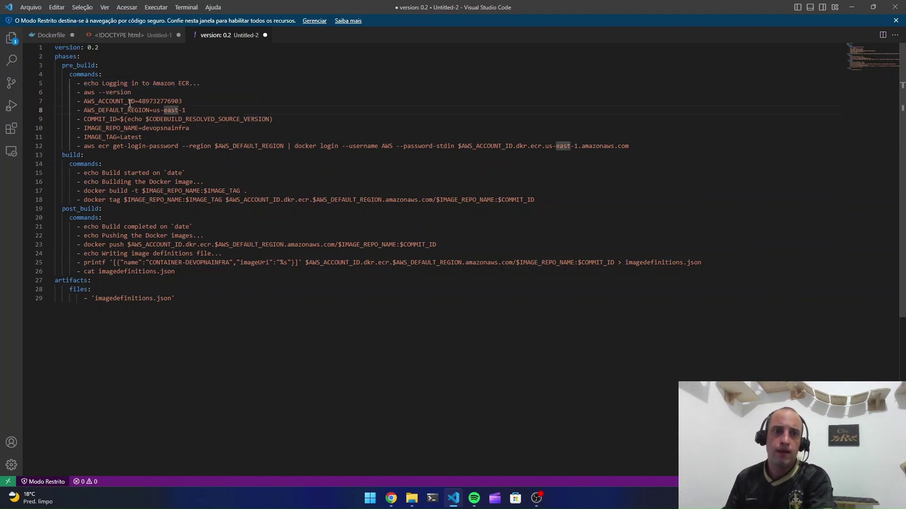
pyautogui.moveTo(186, 111); pyautogui.dragTo(46, 102)
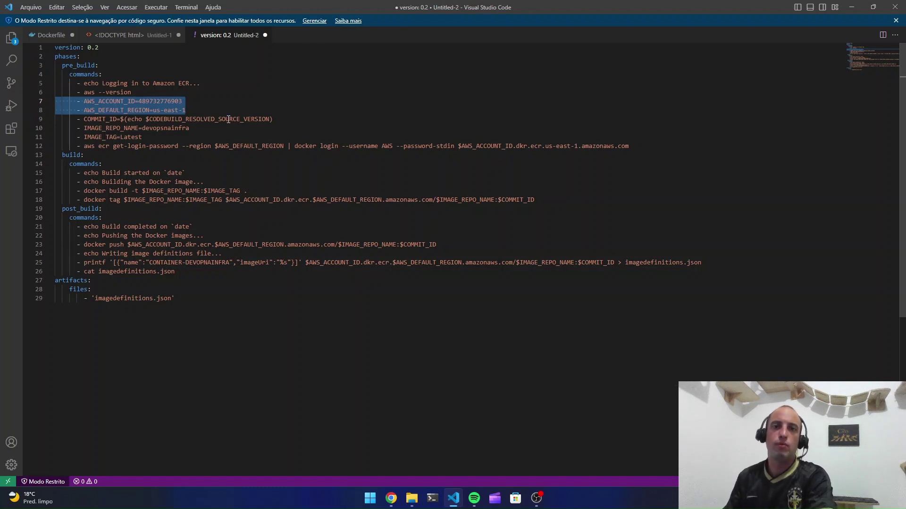
# Go over the account ID and region assignments and the devopsnainfra repository name
pyautogui.doubleClick(165, 101)
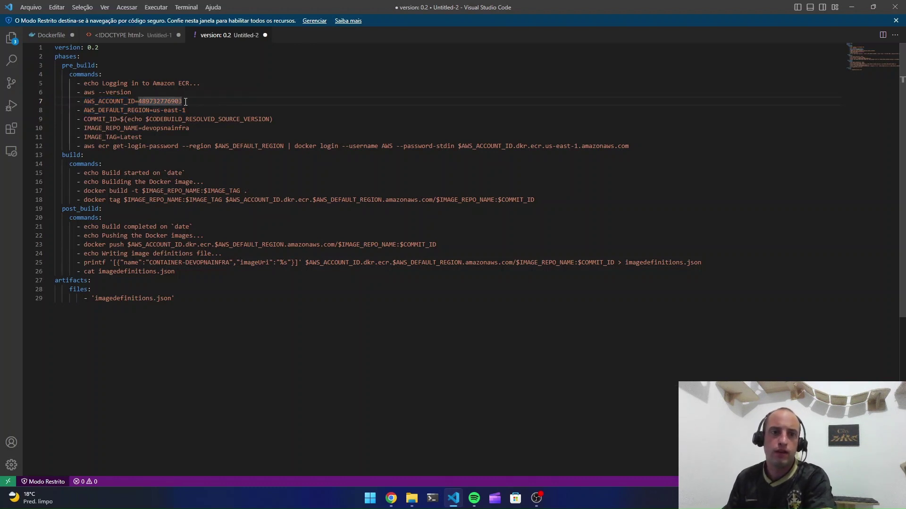
pyautogui.moveTo(185, 101); pyautogui.dragTo(80, 102)
pyautogui.click(196, 118)
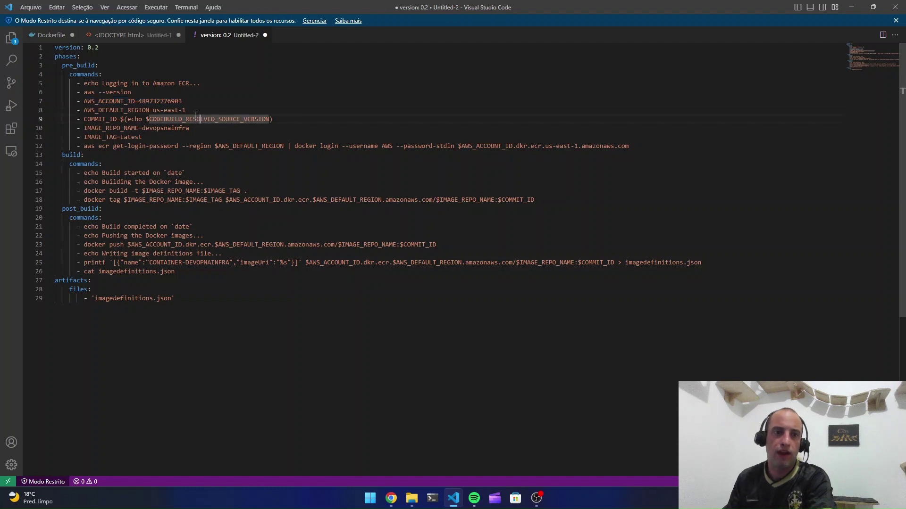
pyautogui.moveTo(194, 112); pyautogui.dragTo(82, 112)
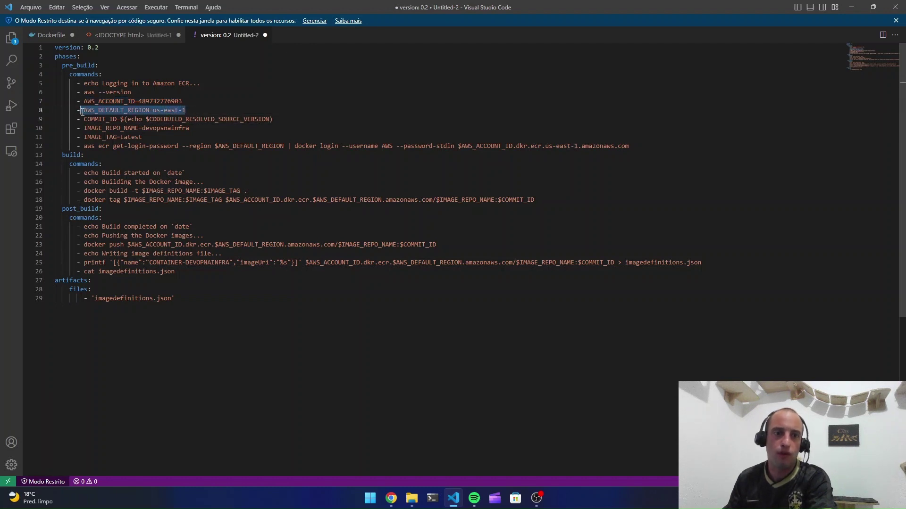
pyautogui.click(198, 129)
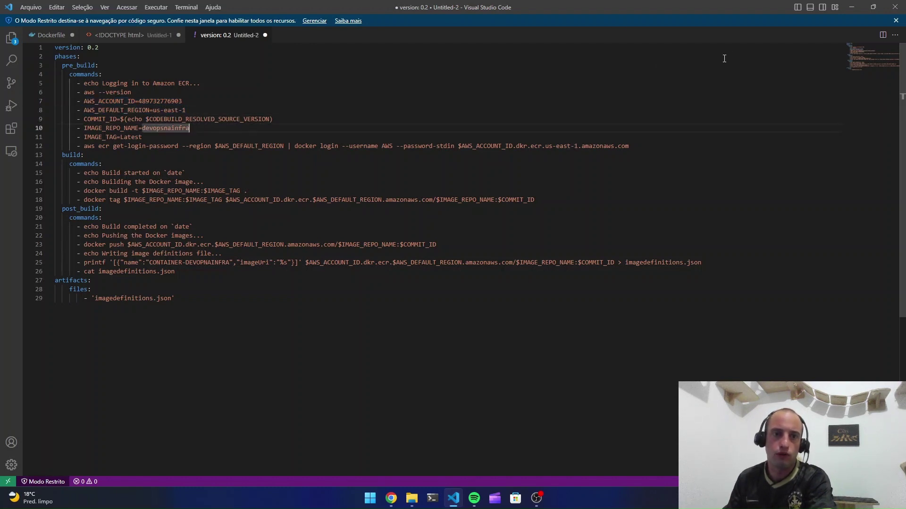
# Examine the COMMIT_ID line, then bring up the 'Exemplo de Docker para CodeBuild' page in Chrome
pyautogui.doubleClick(118, 122)
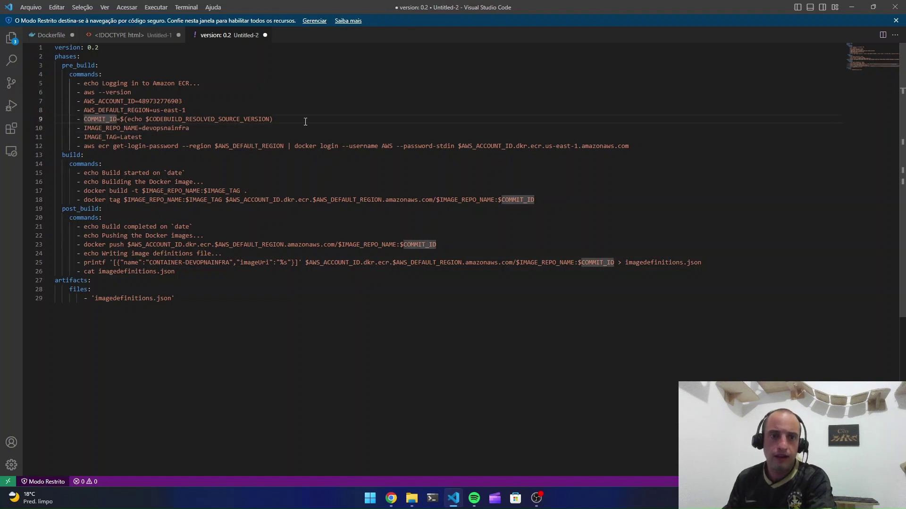
pyautogui.moveTo(304, 121); pyautogui.dragTo(51, 122)
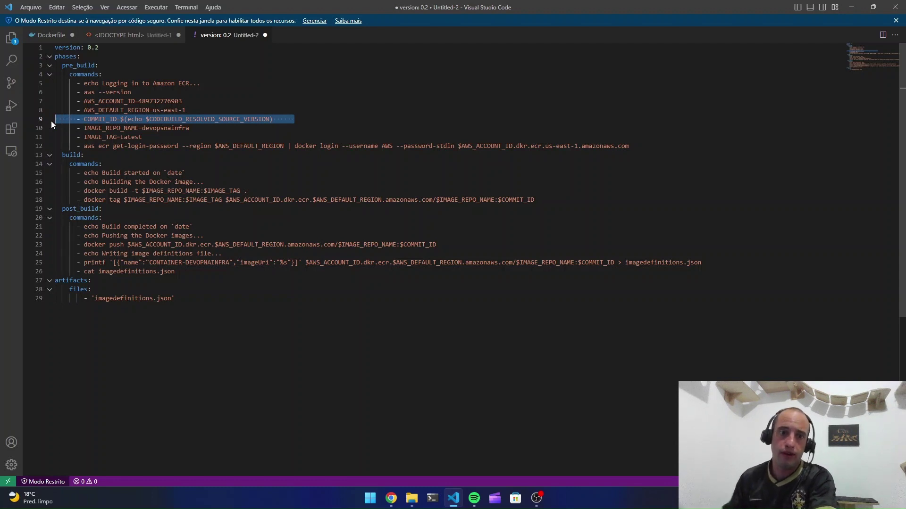
pyautogui.click(193, 110)
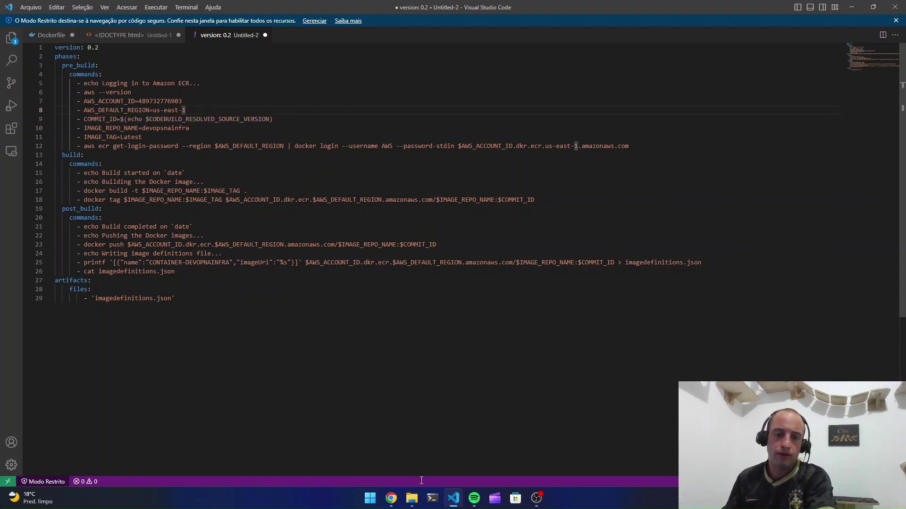
pyautogui.click(390, 498)
pyautogui.click(152, 15)
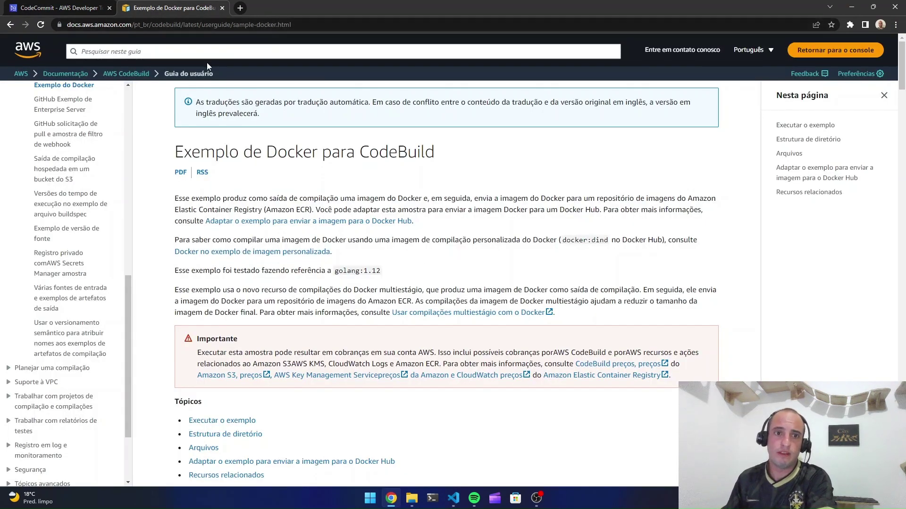
# Return from the Docker sample page to the buildspec draft in Visual Studio Code
pyautogui.click(453, 498)
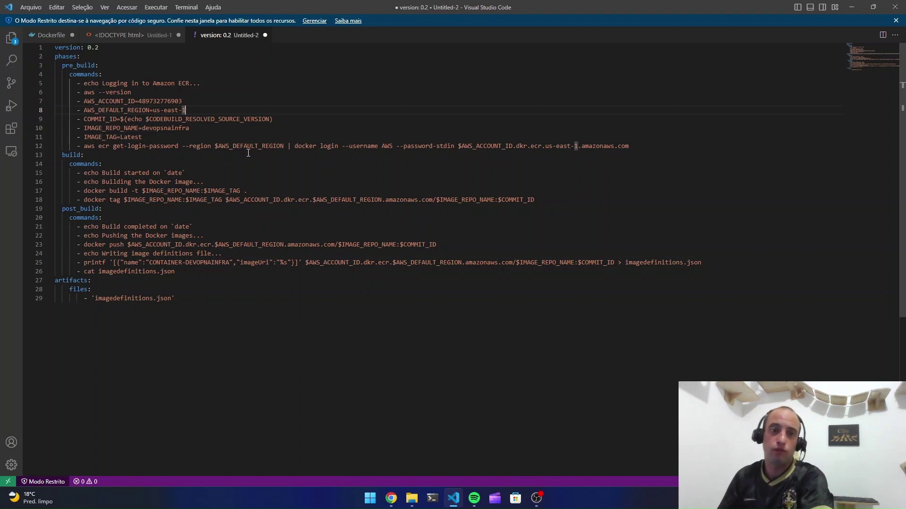
pyautogui.moveTo(280, 120); pyautogui.dragTo(72, 119)
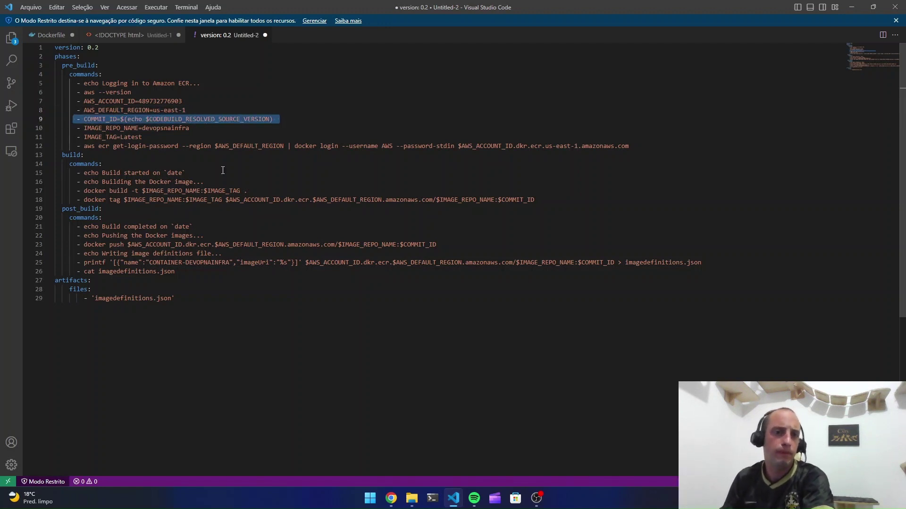
pyautogui.moveTo(91, 128); pyautogui.dragTo(143, 128)
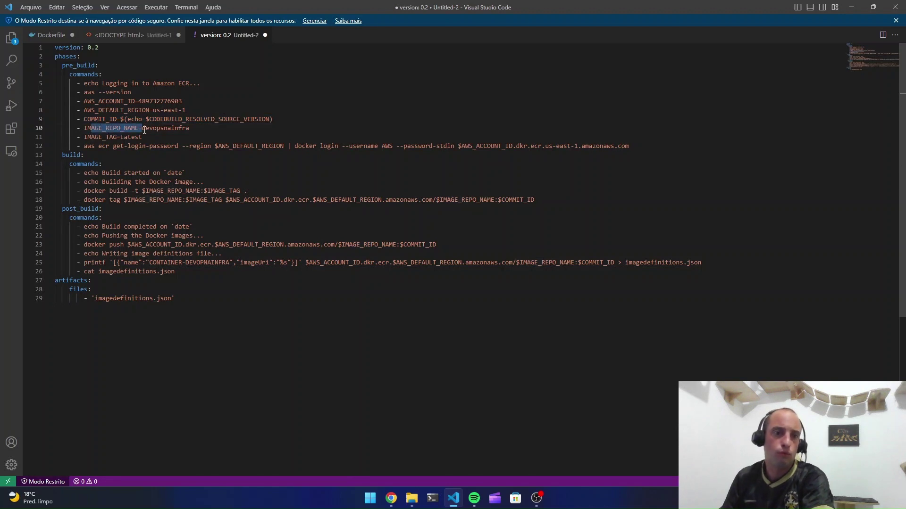
pyautogui.click(129, 134)
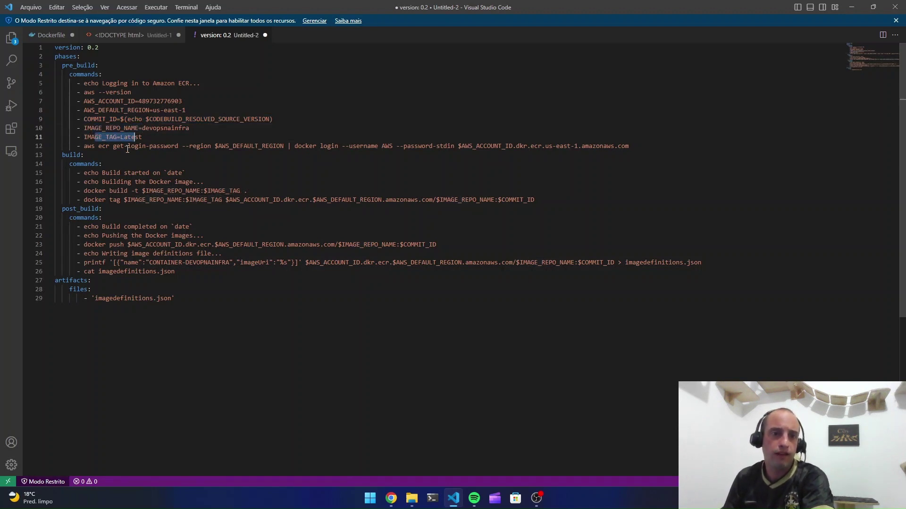
pyautogui.click(104, 150)
pyautogui.moveTo(98, 148); pyautogui.dragTo(222, 147)
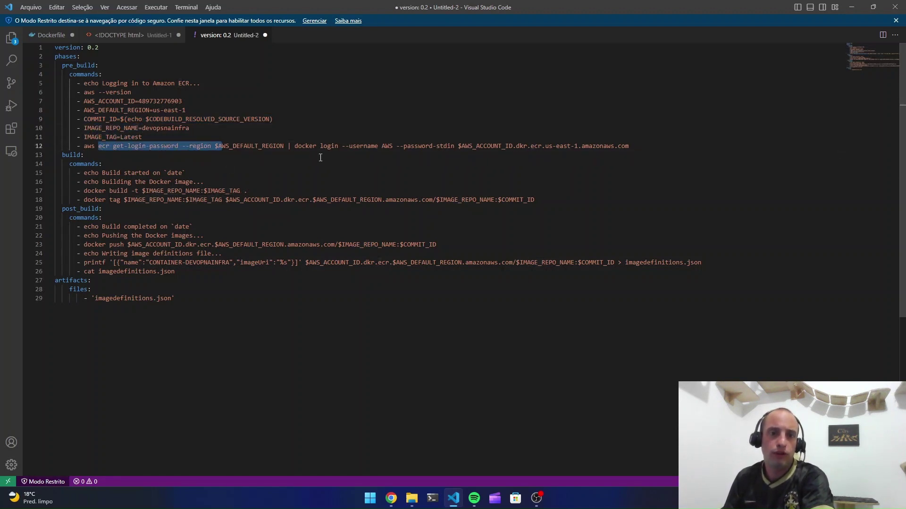
pyautogui.moveTo(295, 147); pyautogui.dragTo(546, 148)
pyautogui.click(546, 148)
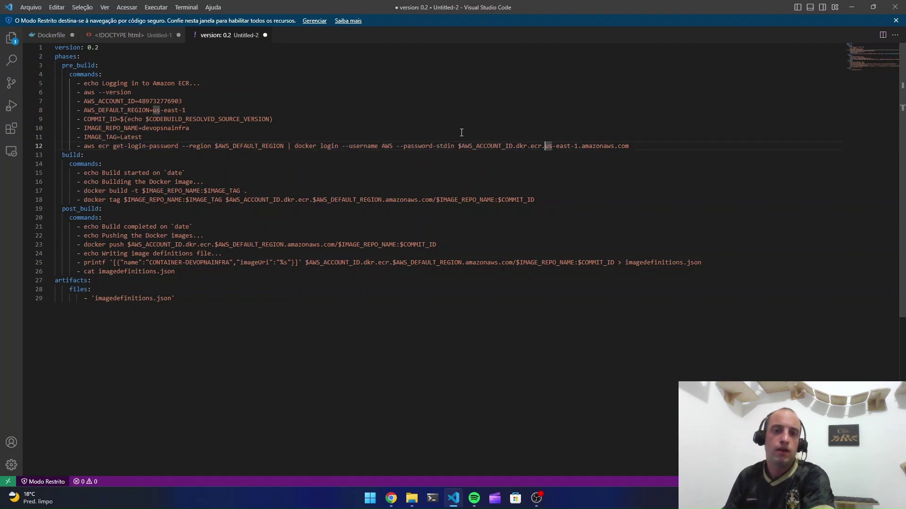
pyautogui.moveTo(294, 147); pyautogui.dragTo(631, 148)
pyautogui.click(611, 126)
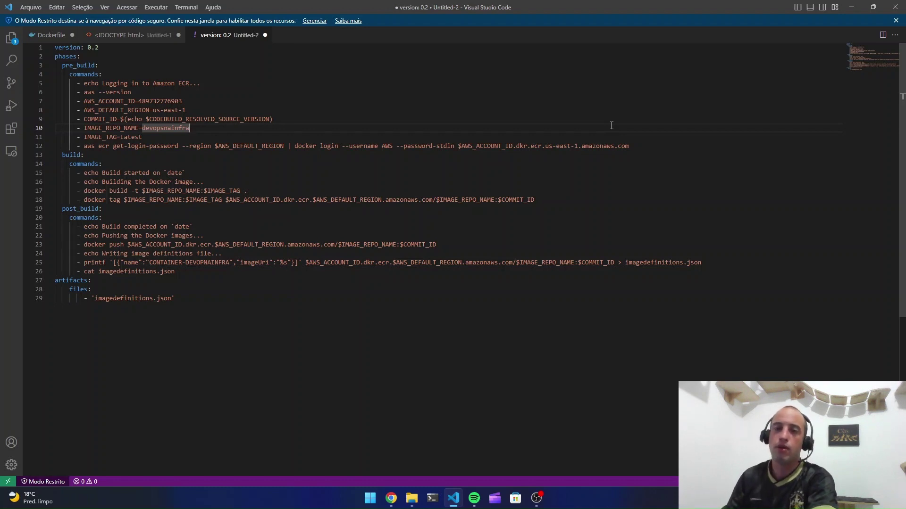
pyautogui.moveTo(630, 146); pyautogui.dragTo(294, 148)
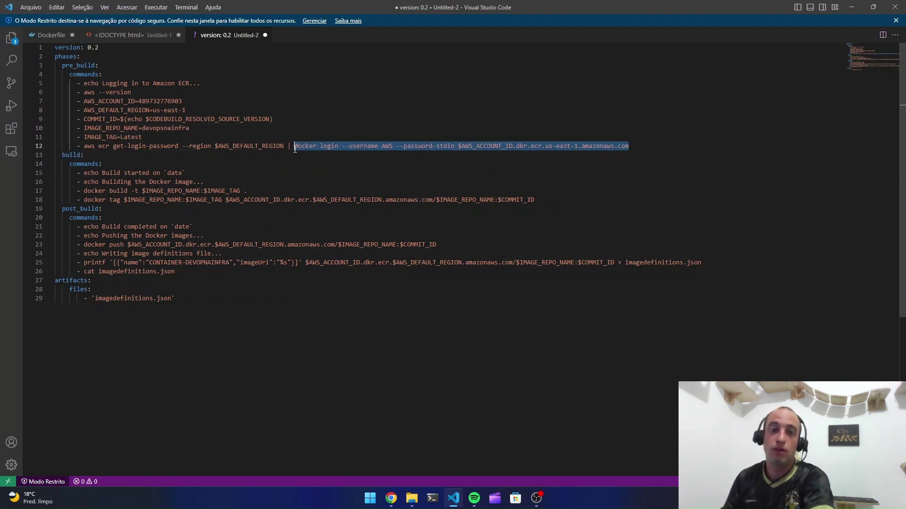
# Walk through the build phase: IMAGE_TAG=Latest, the docker build and docker tag commands
pyautogui.click(163, 190)
pyautogui.moveTo(110, 229); pyautogui.dragTo(120, 263)
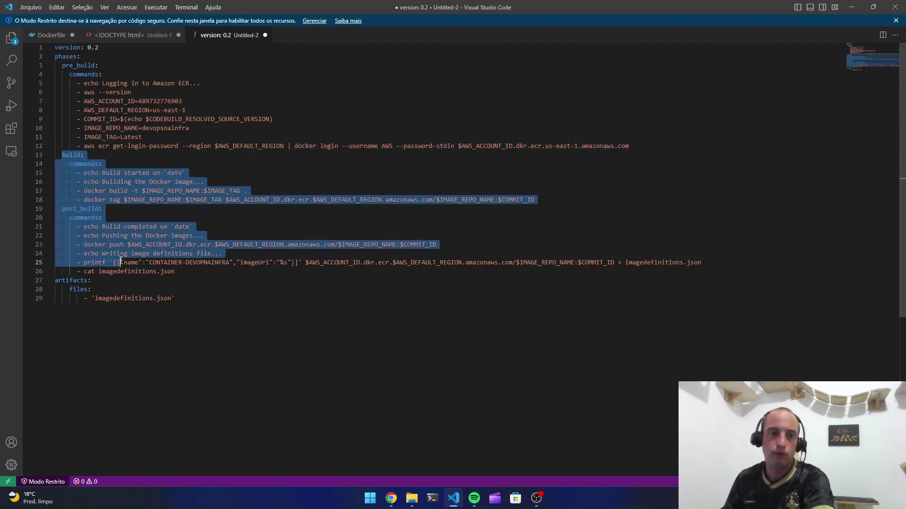
pyautogui.click(321, 281)
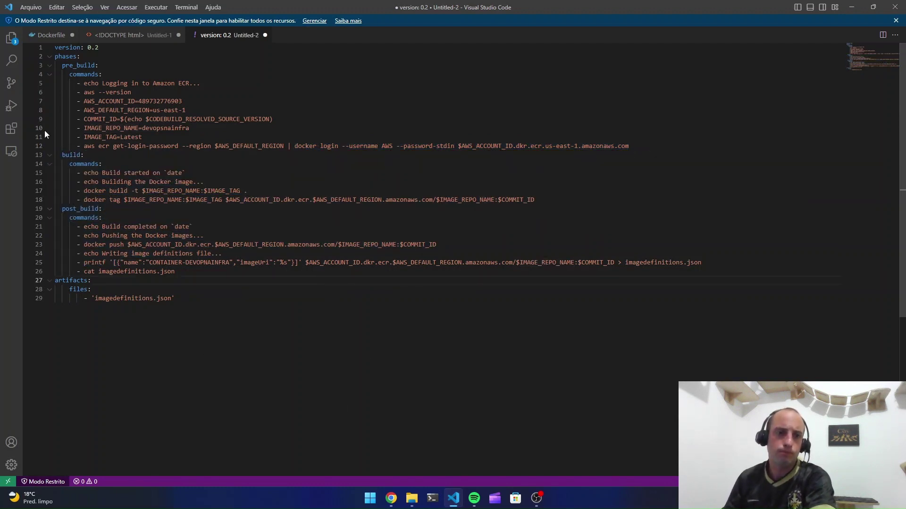
pyautogui.click(71, 155)
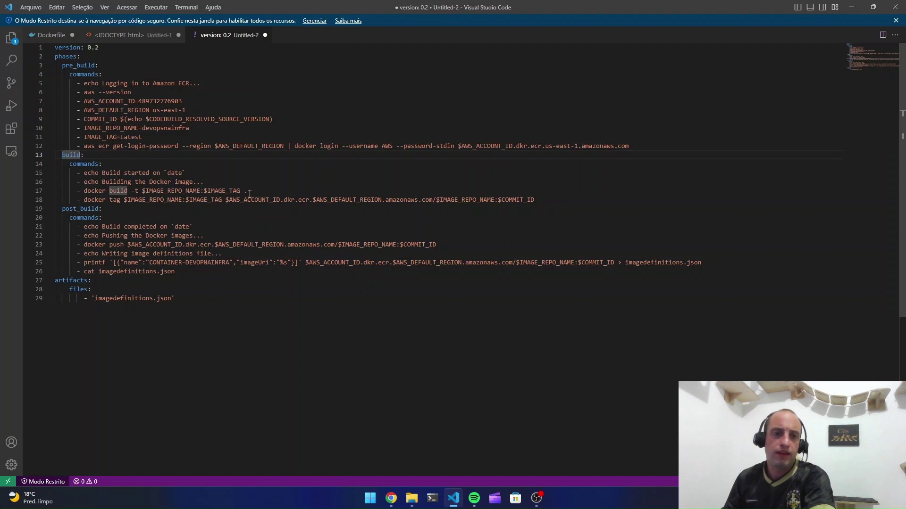
pyautogui.moveTo(142, 136); pyautogui.dragTo(81, 137)
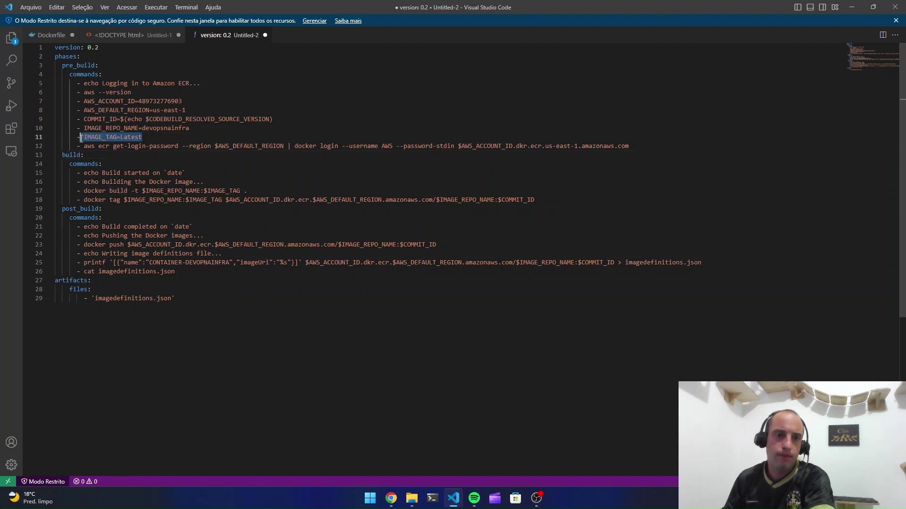
pyautogui.click(252, 193)
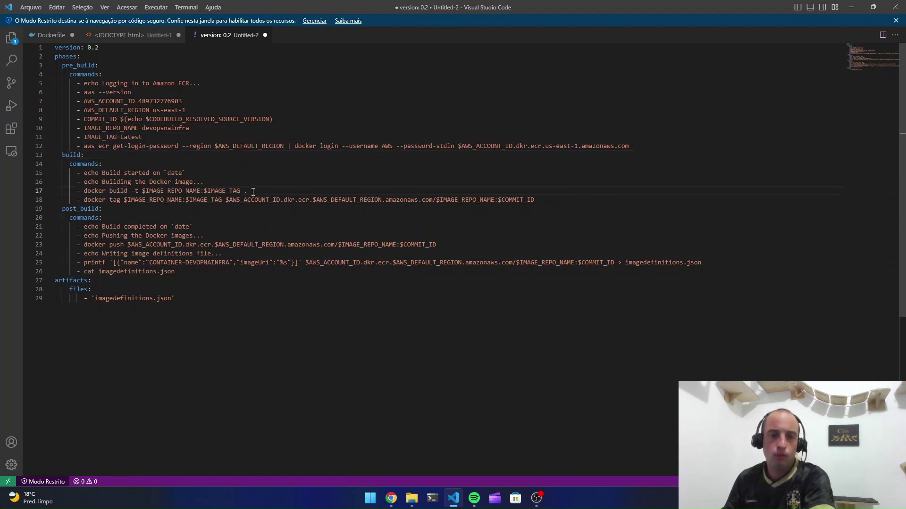
pyautogui.moveTo(253, 192); pyautogui.dragTo(84, 194)
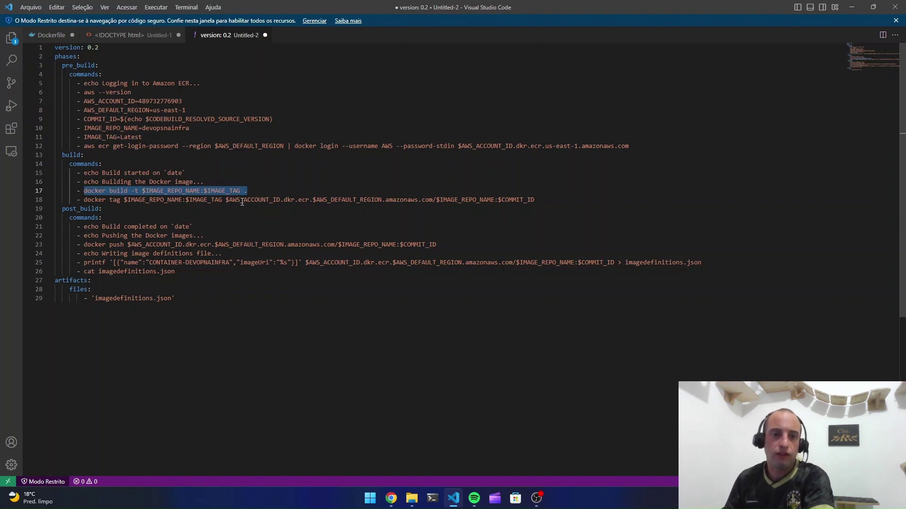
pyautogui.moveTo(222, 200); pyautogui.dragTo(84, 203)
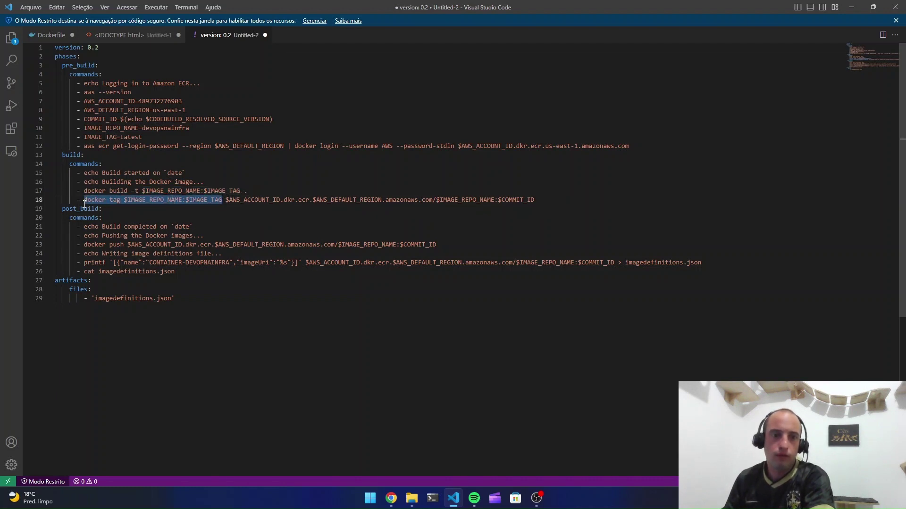
# Explain line 18's ECR registry address, $IMAGE_REPO_NAME and :$COMMIT_ID image tag
pyautogui.click(272, 201)
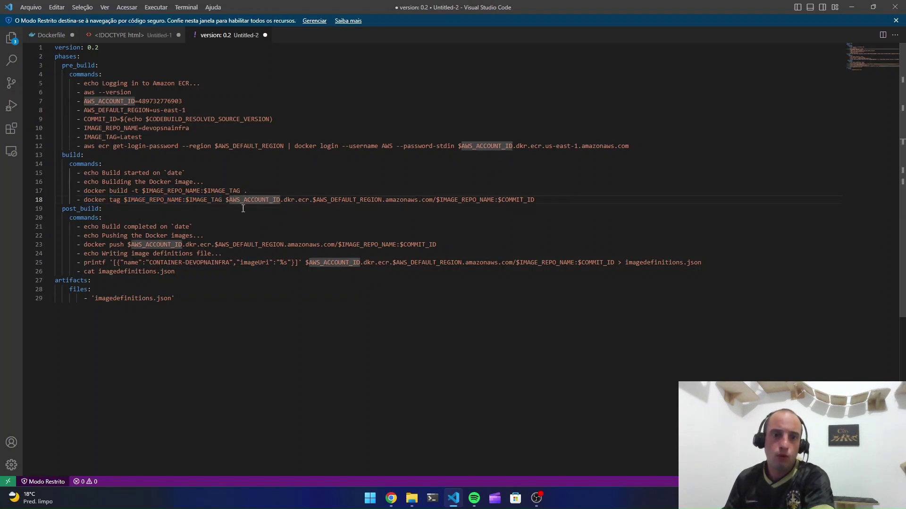
pyautogui.moveTo(226, 200); pyautogui.dragTo(433, 200)
pyautogui.click(434, 207)
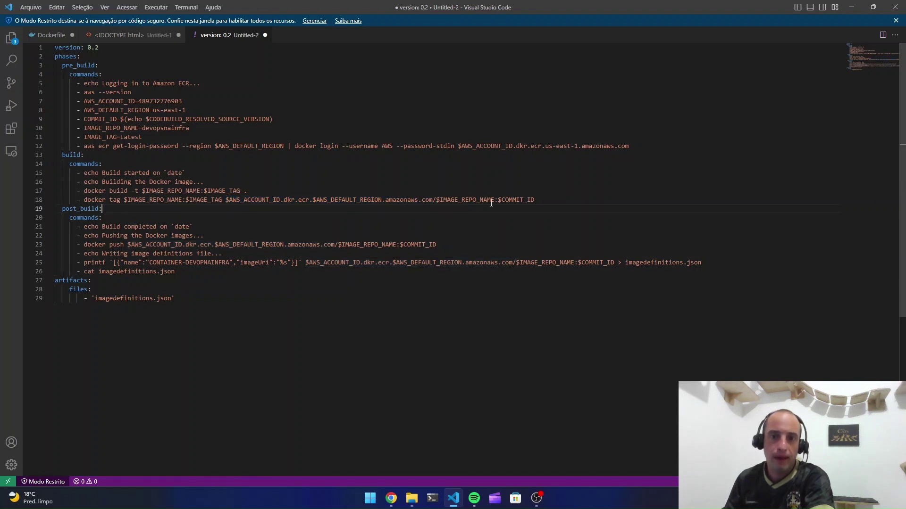
pyautogui.moveTo(498, 200); pyautogui.dragTo(433, 198)
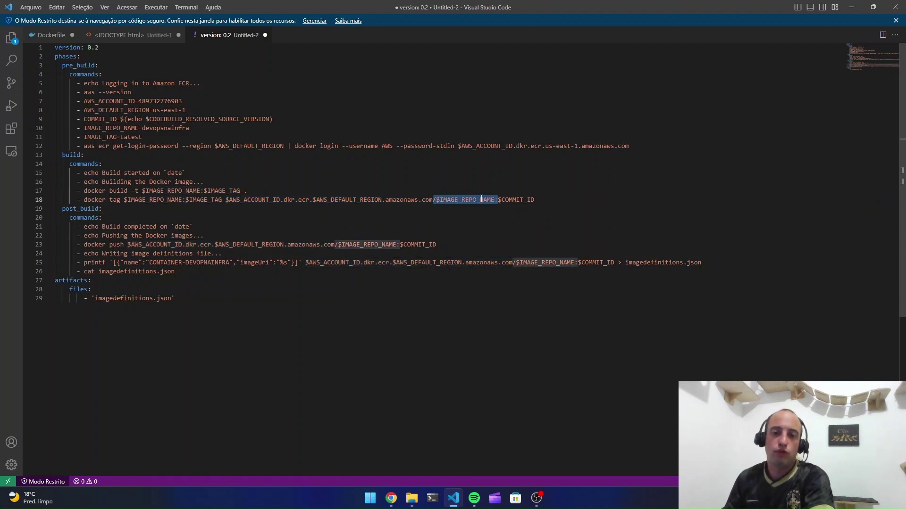
pyautogui.click(523, 200)
pyautogui.click(553, 191)
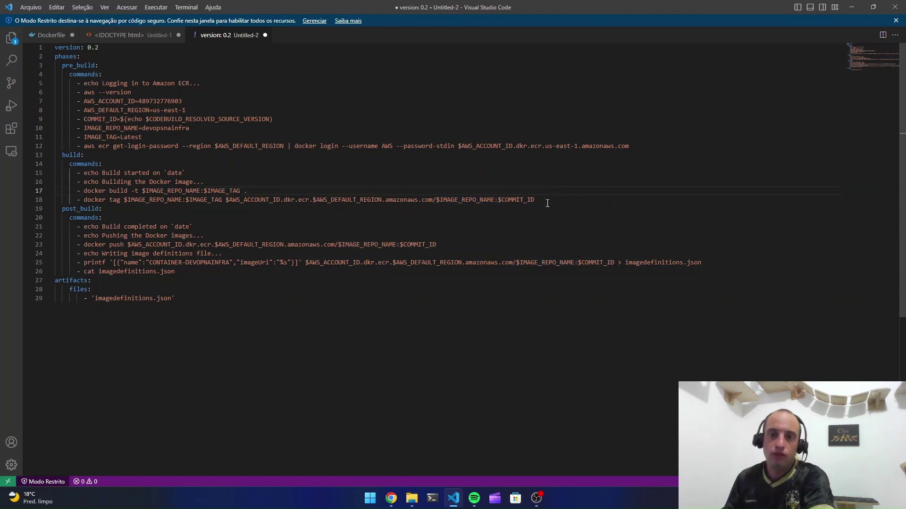
pyautogui.moveTo(547, 201); pyautogui.dragTo(493, 204)
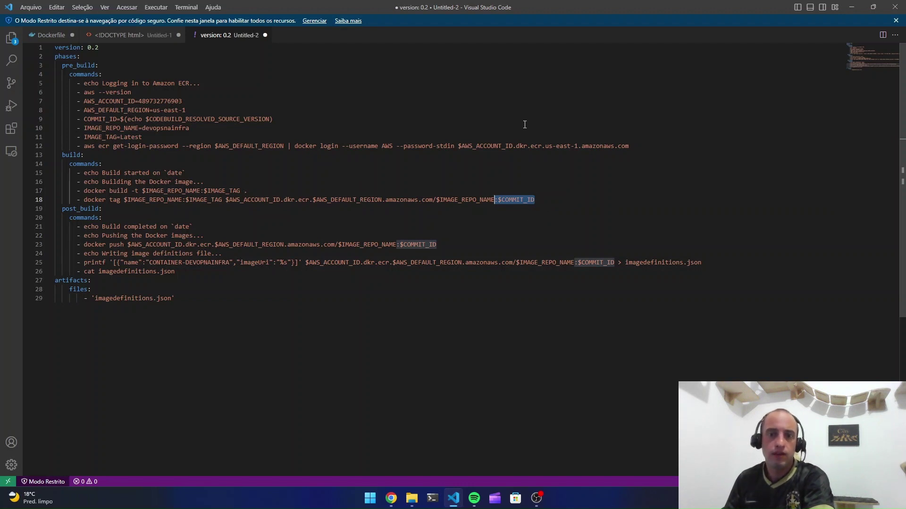
pyautogui.click(527, 182)
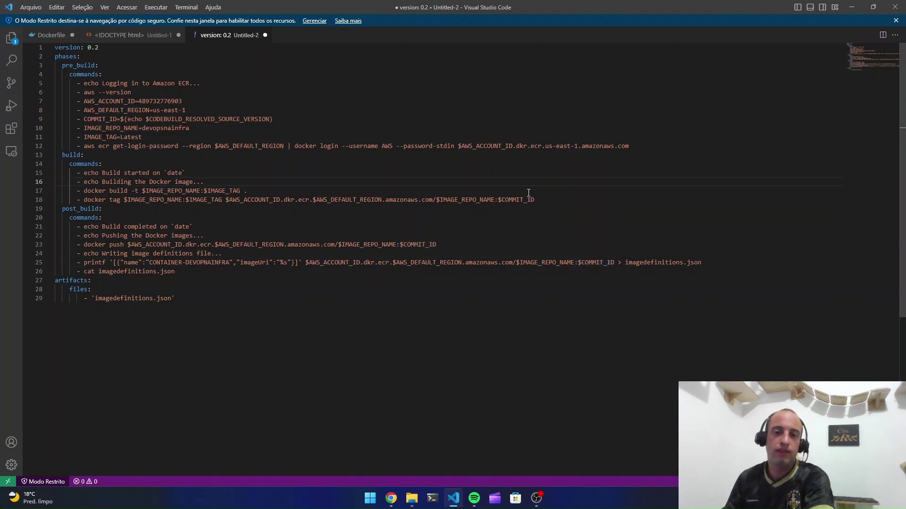
pyautogui.moveTo(535, 201); pyautogui.dragTo(459, 202)
# Go over the post_build commands and the docker push to the image registry path
pyautogui.click(94, 227)
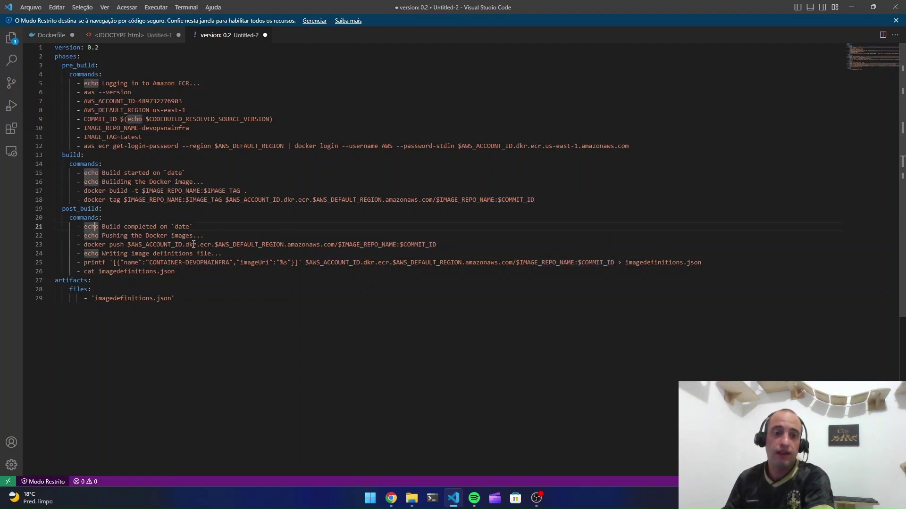
pyautogui.moveTo(189, 210); pyautogui.dragTo(165, 172)
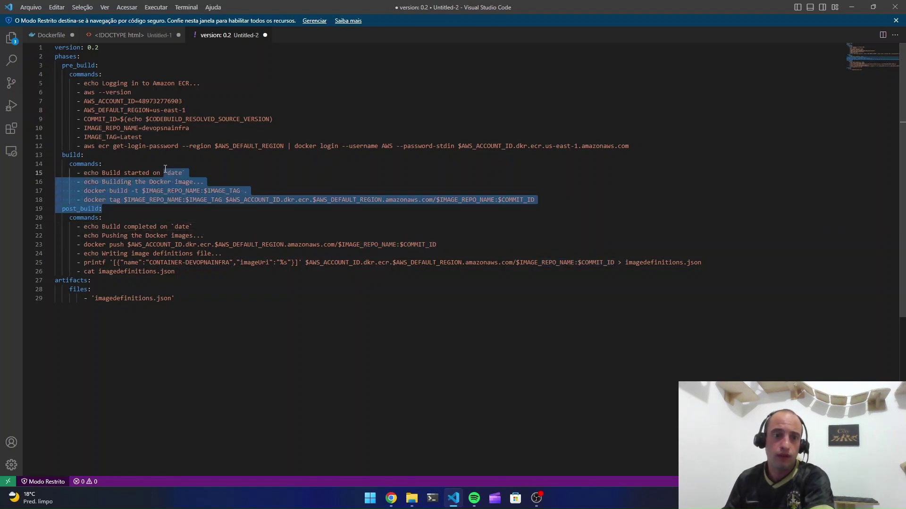
pyautogui.moveTo(91, 229); pyautogui.dragTo(109, 262)
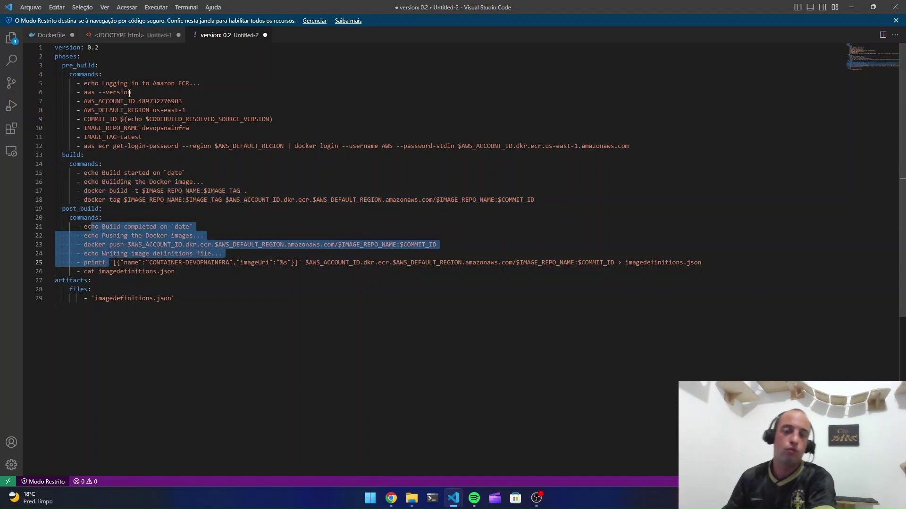
pyautogui.click(204, 236)
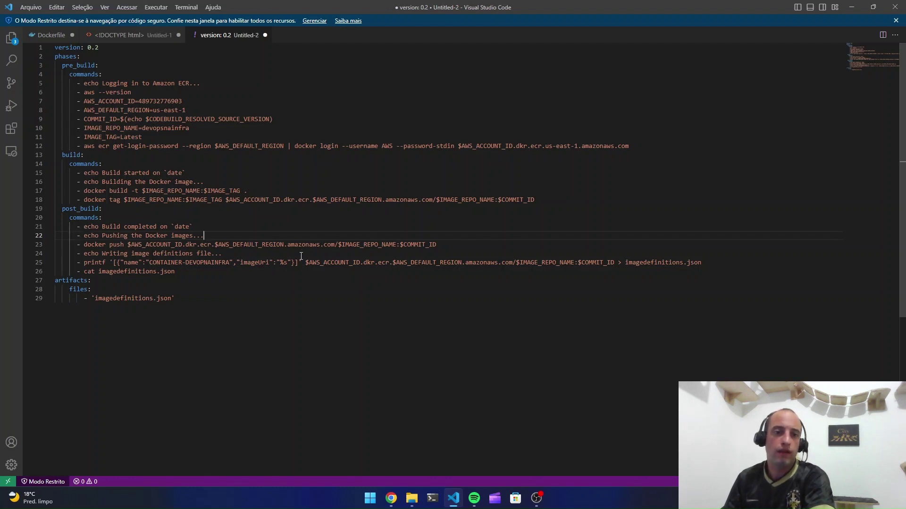
pyautogui.moveTo(436, 246); pyautogui.dragTo(108, 246)
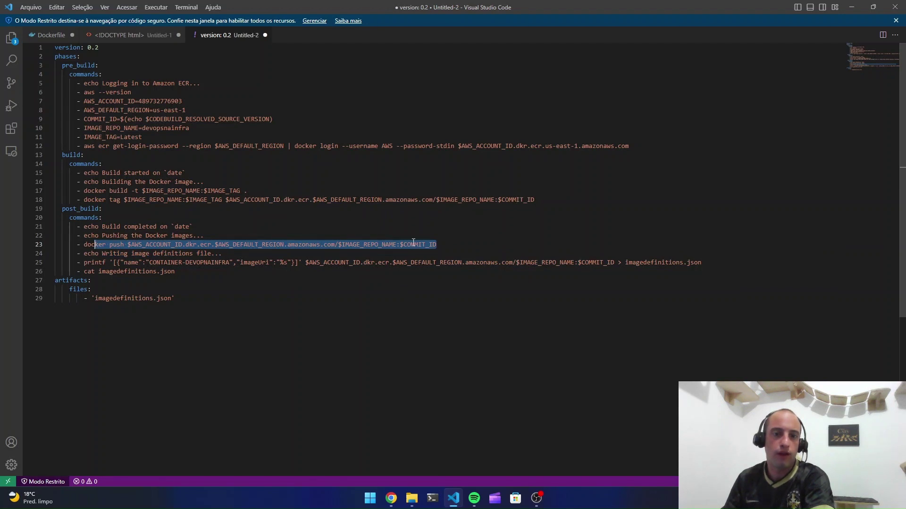
pyautogui.click(452, 254)
pyautogui.moveTo(436, 244); pyautogui.dragTo(127, 245)
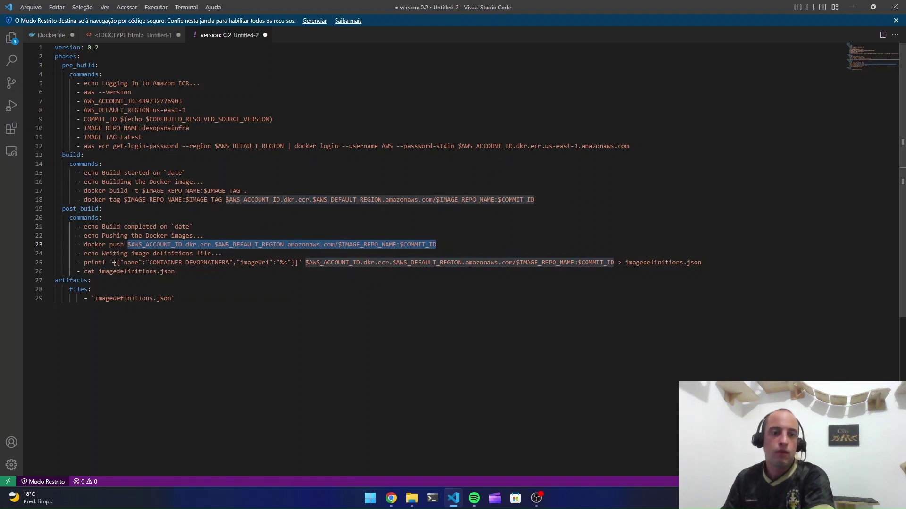
pyautogui.click(98, 261)
# Explain the printf writing CONTAINER-DEVOPNAINFRA and its image URI, then copy the whole buildspec
pyautogui.moveTo(98, 262); pyautogui.dragTo(247, 262)
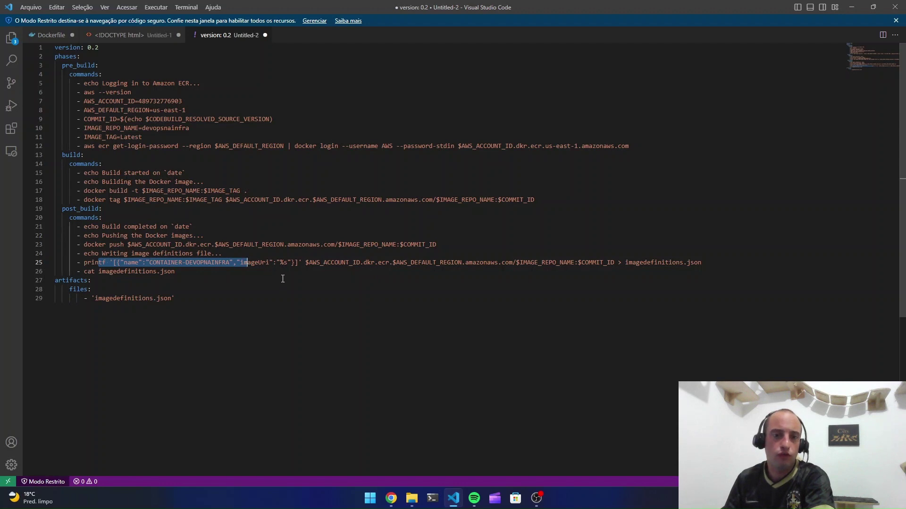
pyautogui.click(258, 271)
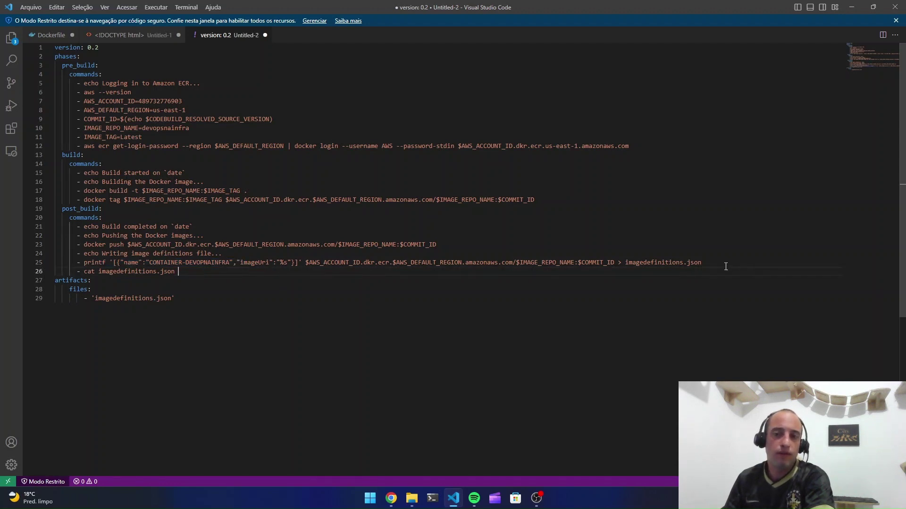
pyautogui.click(760, 263)
pyautogui.moveTo(724, 265); pyautogui.dragTo(369, 265)
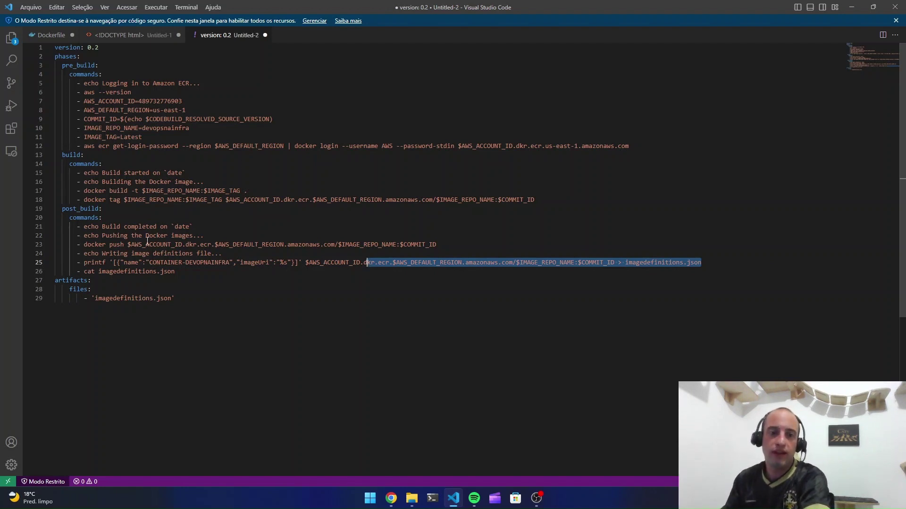
pyautogui.click(283, 270)
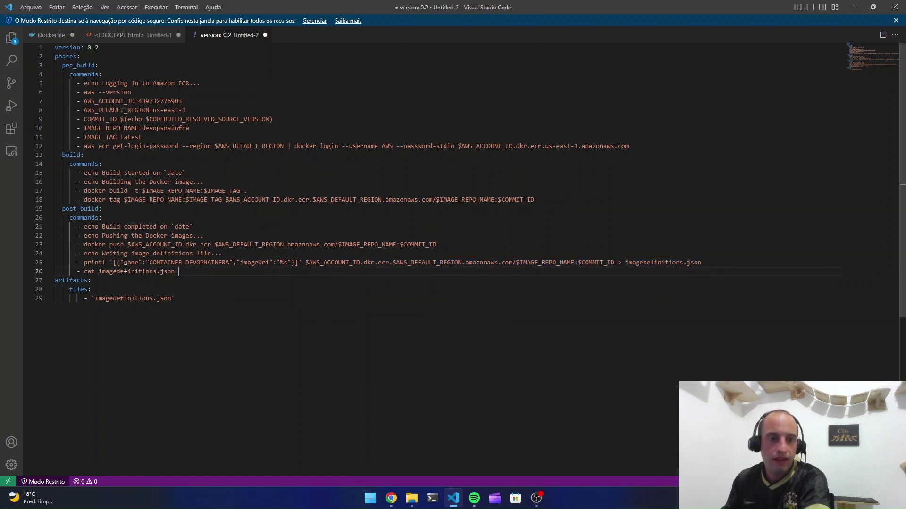
pyautogui.moveTo(233, 262); pyautogui.dragTo(149, 264)
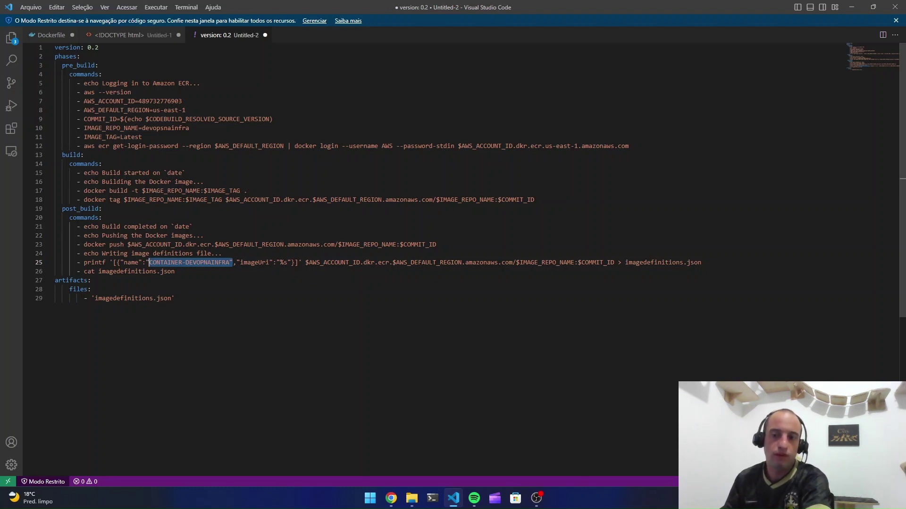
pyautogui.click(473, 321)
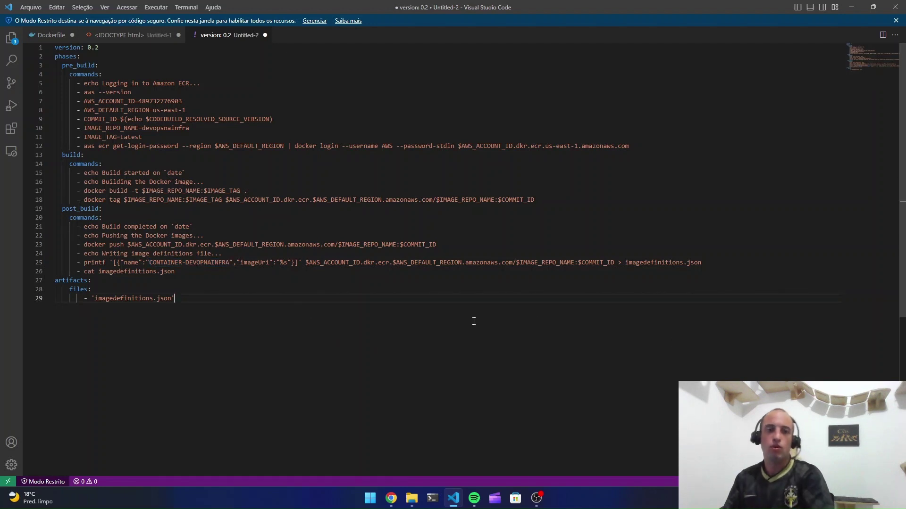
pyautogui.hotkey('ctrl', 'a')
pyautogui.hotkey('ctrl', 'c')
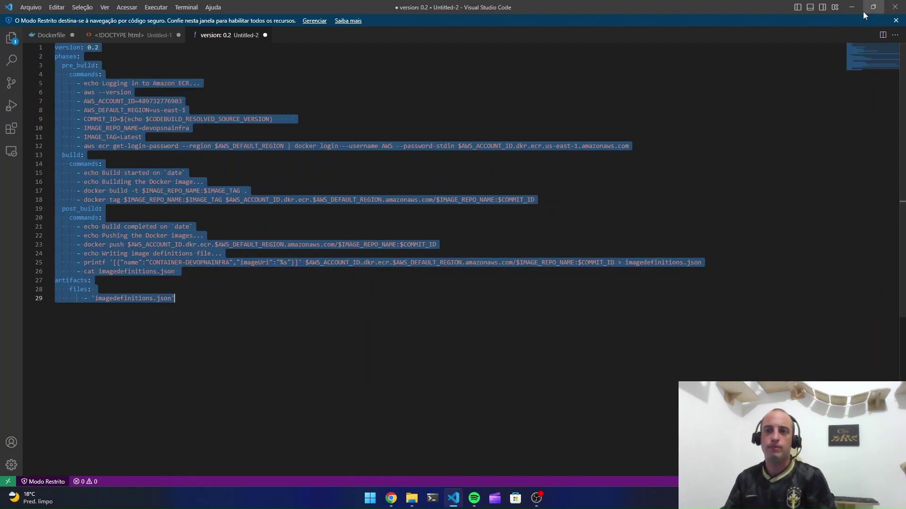
# Paste the copied buildspec into the devopsnainfra repository's new-file editor in CodeCommit
pyautogui.click(852, 7)
pyautogui.click(81, 6)
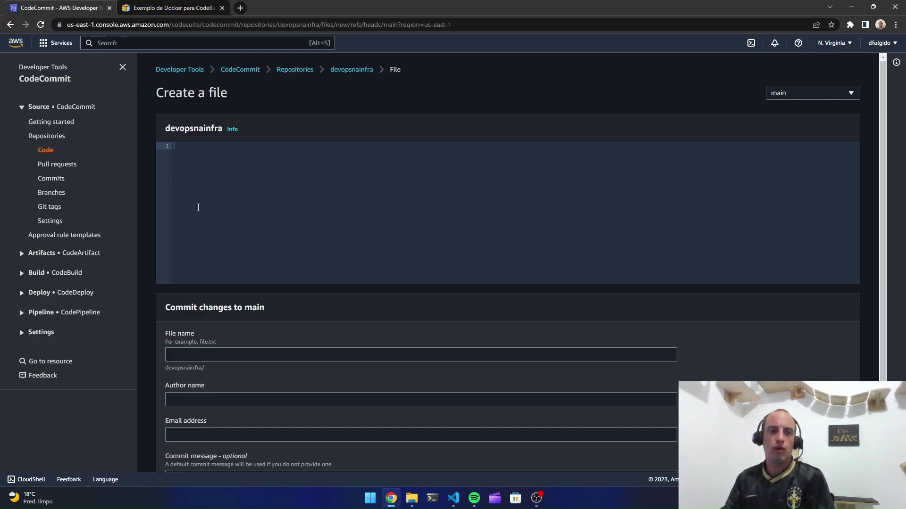
pyautogui.hotkey('ctrl', 'v')
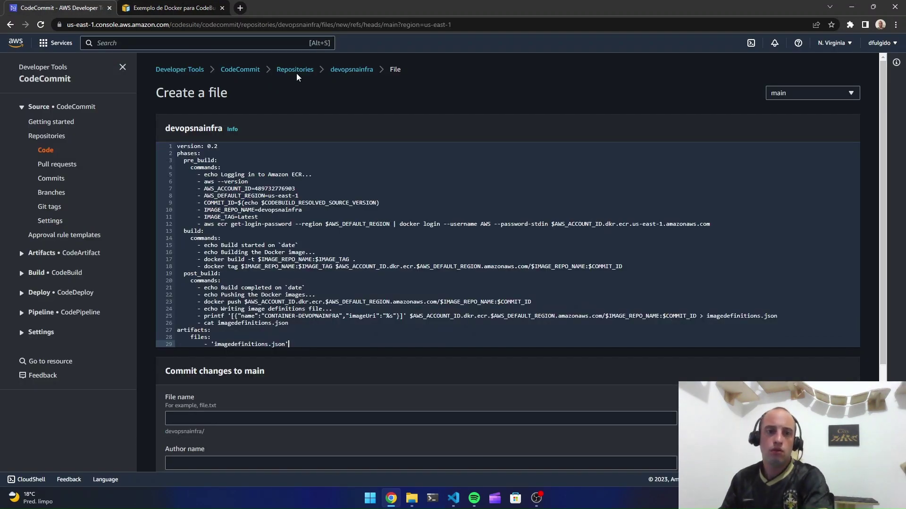
pyautogui.scroll(-2, 251, 172)
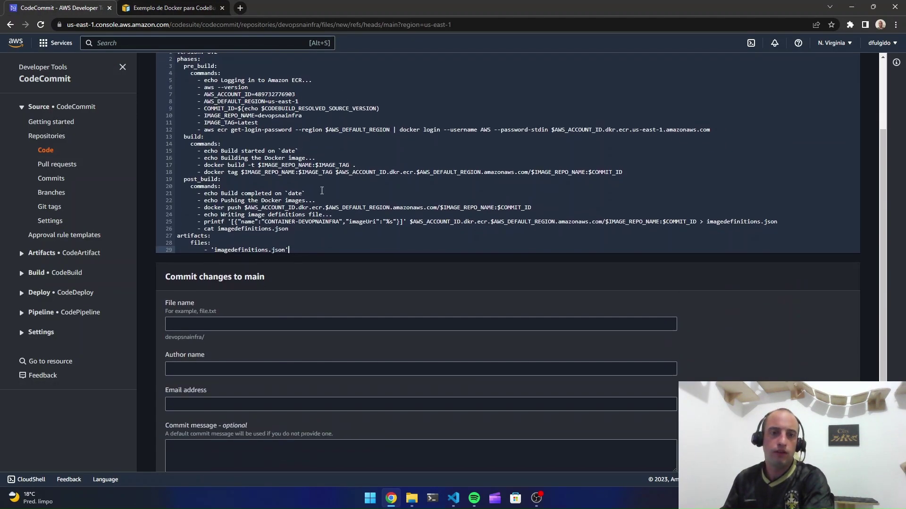
pyautogui.click(318, 327)
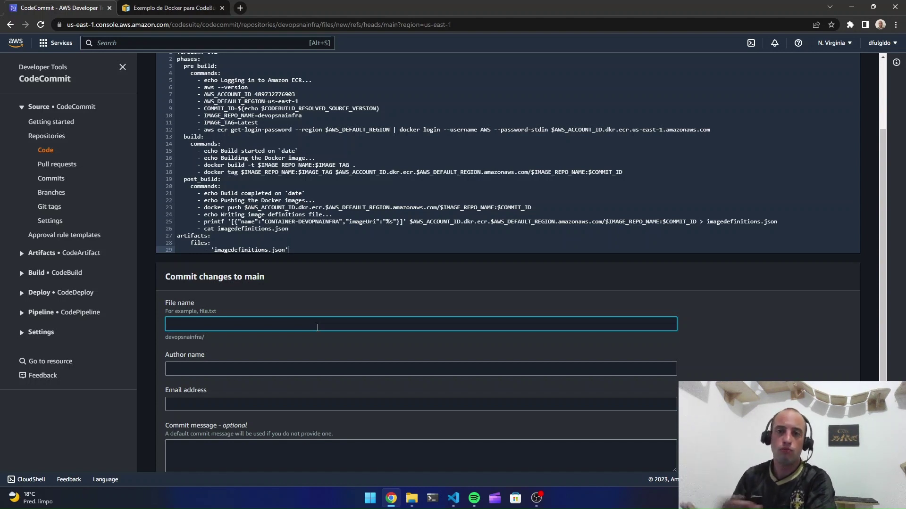
# Name the file pipeline/buildspec.yaml, enter the author's name and e-mail, and commit to main
pyautogui.scroll(-1, 414, 154)
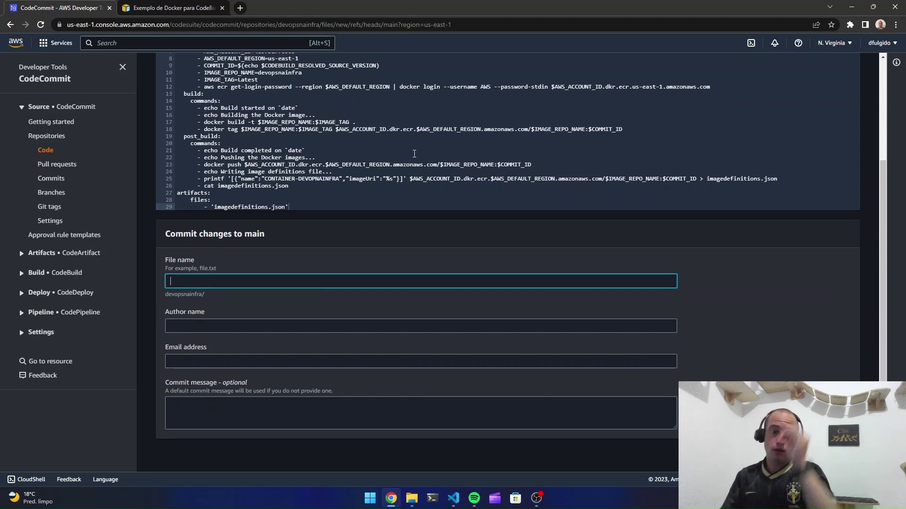
pyautogui.write('pi')
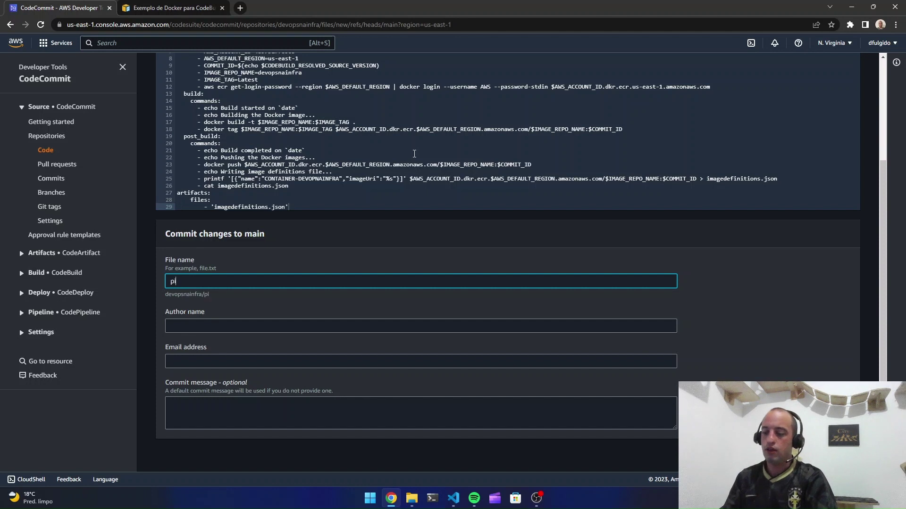
pyautogui.write('peline/')
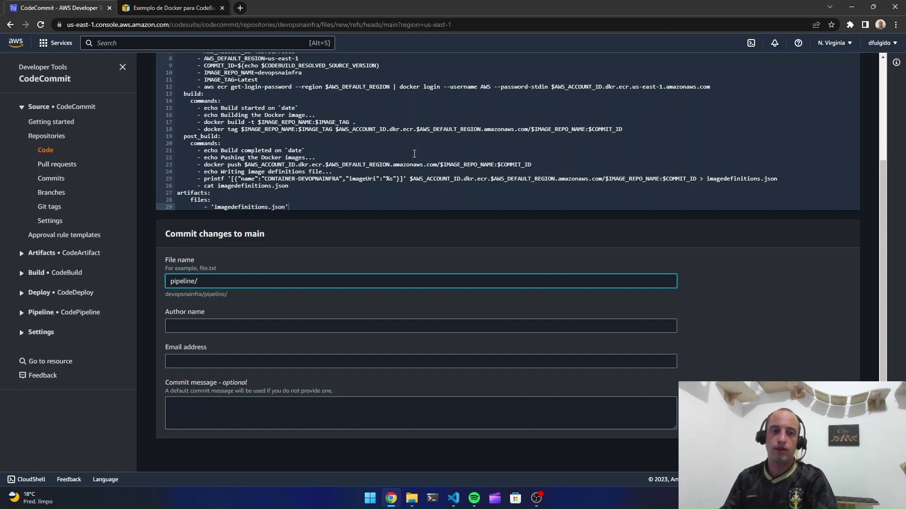
pyautogui.write('build')
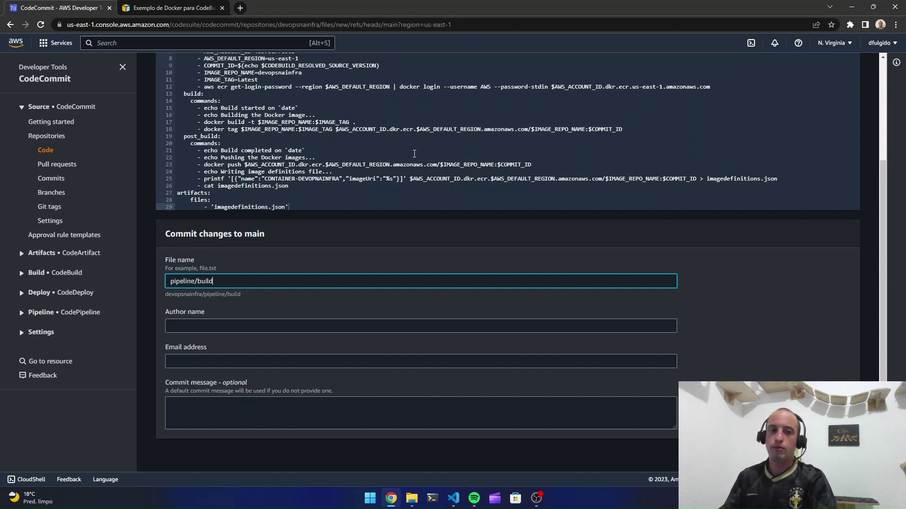
pyautogui.write('spec.')
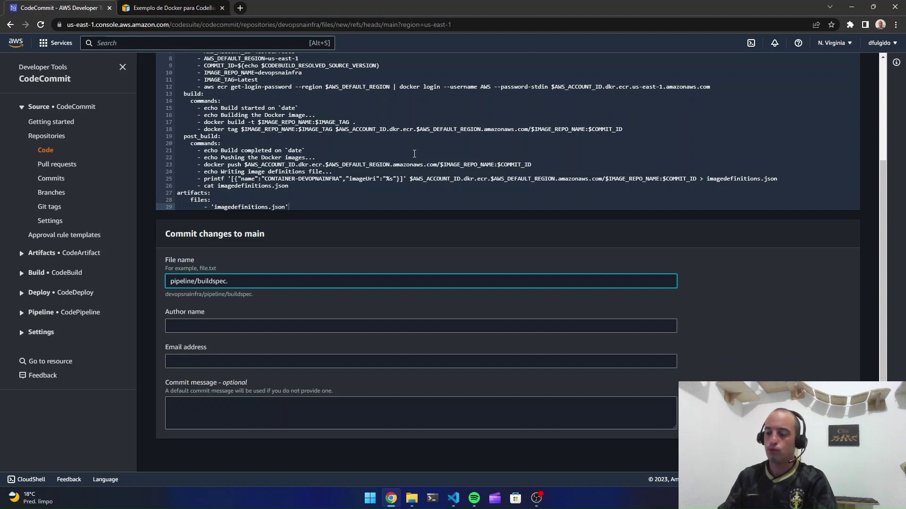
pyautogui.write('yaml')
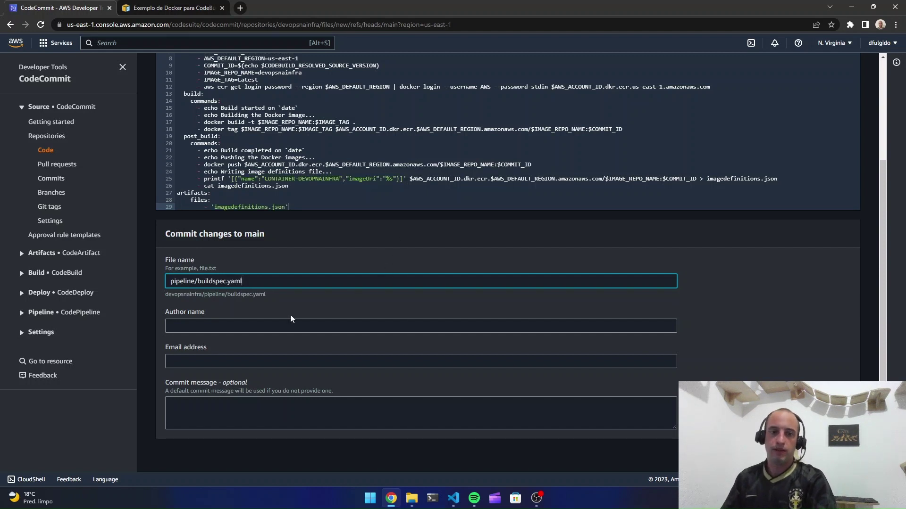
pyautogui.click(276, 325)
pyautogui.write('D')
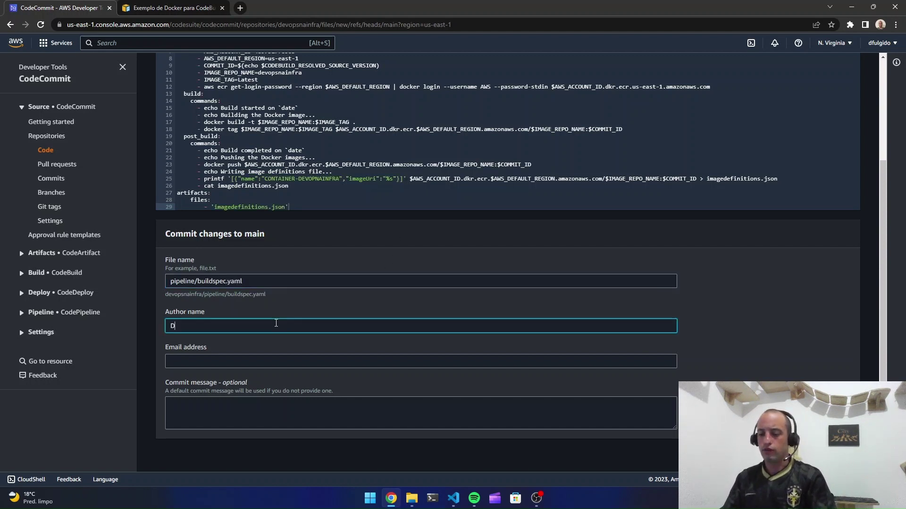
pyautogui.write('aniel Fulgido')
pyautogui.press('Tab')
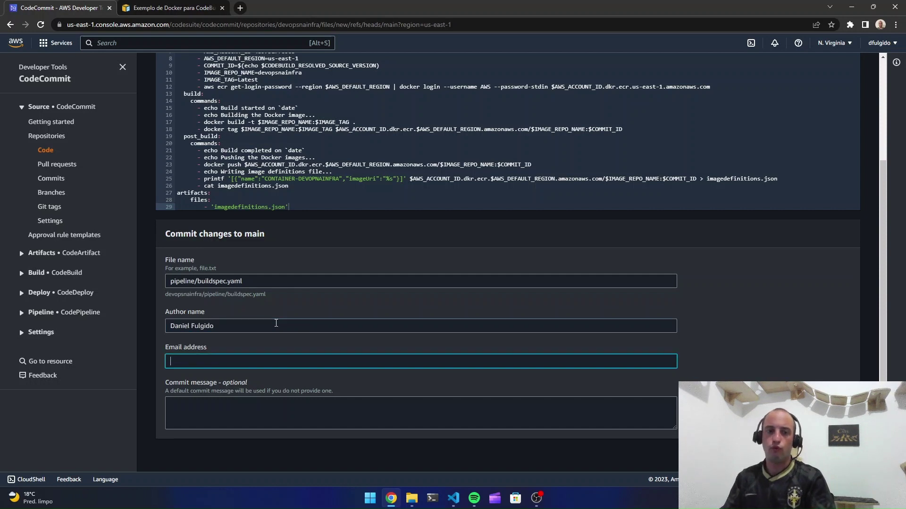
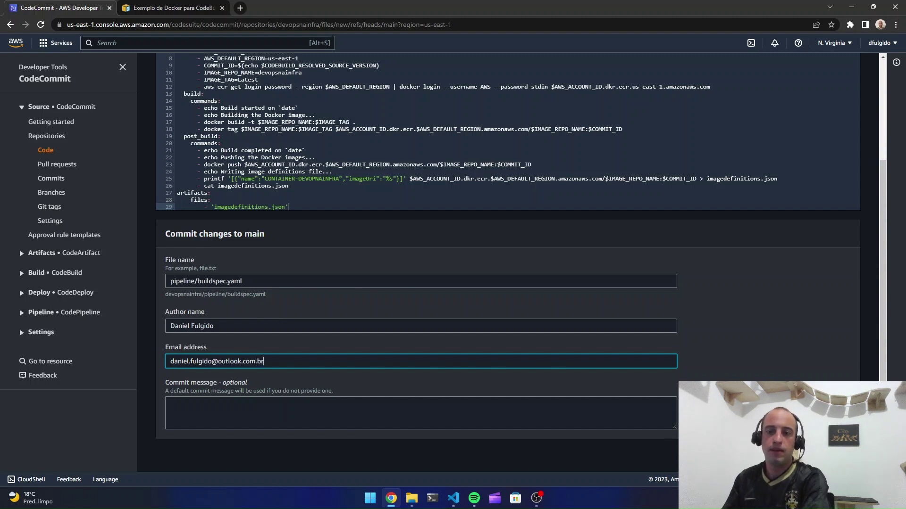
pyautogui.click(496, 453)
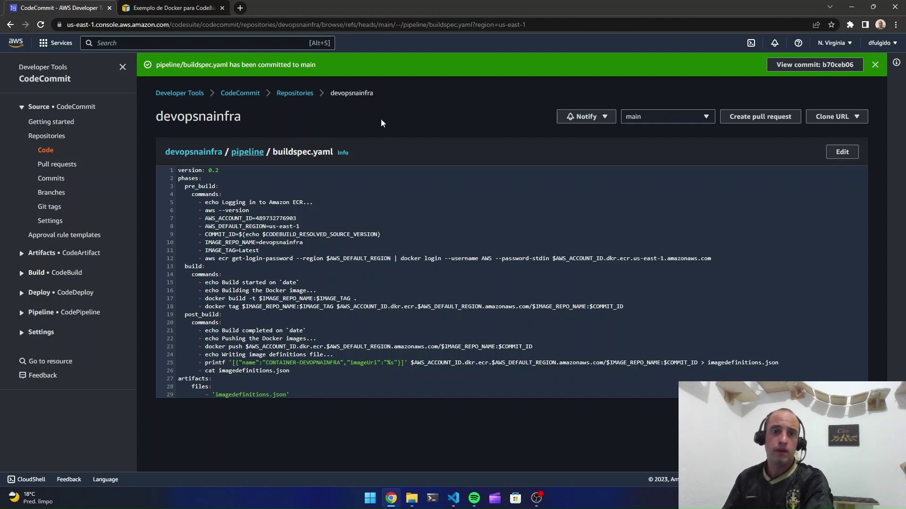
# Go from the devopsnainfra repository to CodeBuild's empty Build projects list
pyautogui.click(294, 93)
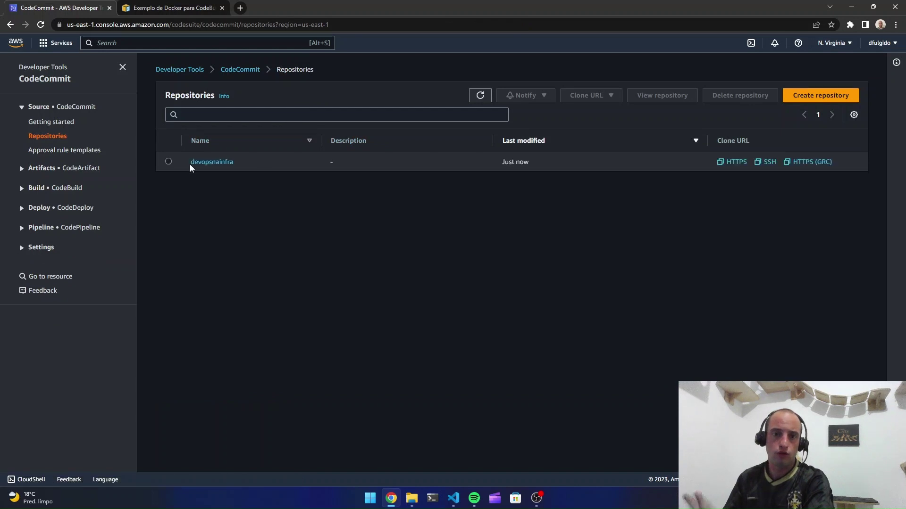
pyautogui.click(206, 161)
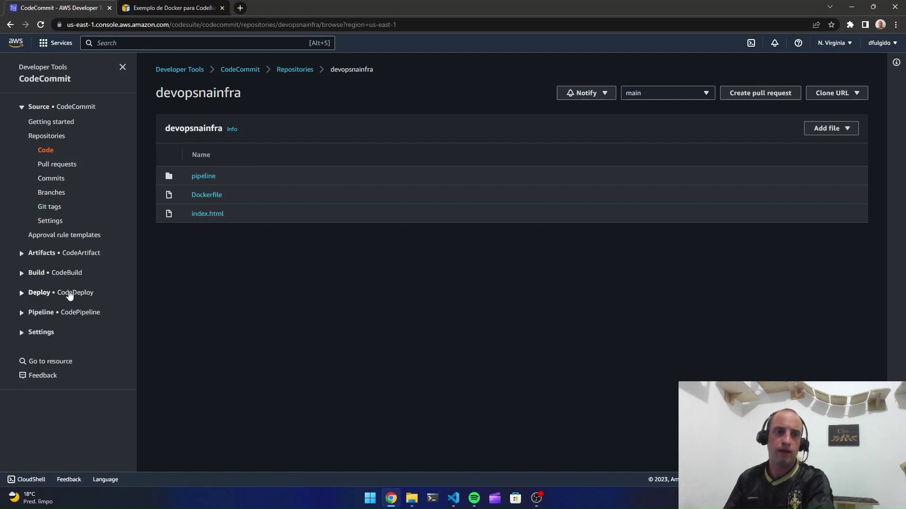
pyautogui.click(37, 273)
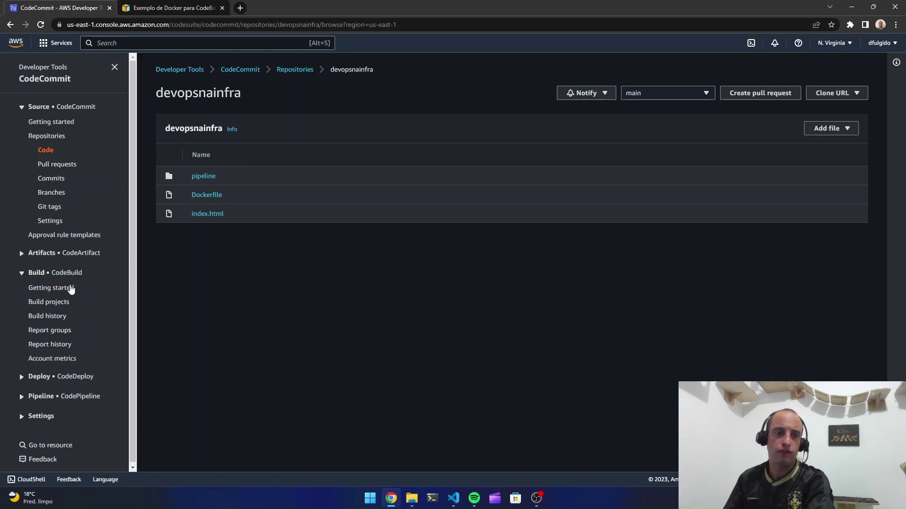
pyautogui.click(51, 305)
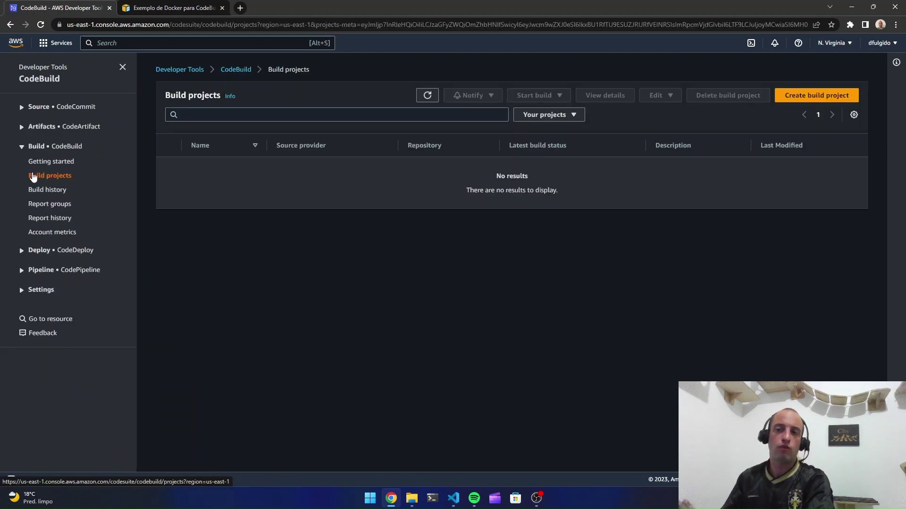
# Create a build project named DEVOPSNAINFRA and review the concurrent build limit note
pyautogui.click(806, 96)
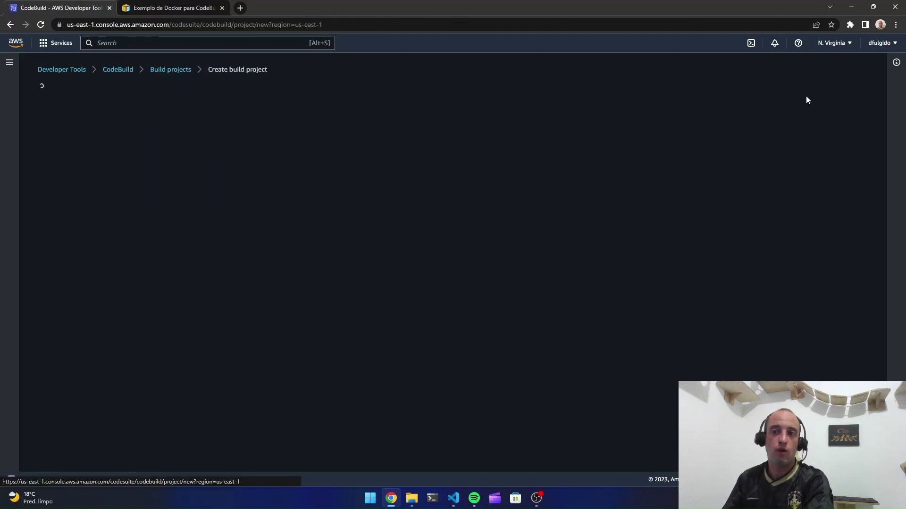
pyautogui.click(279, 161)
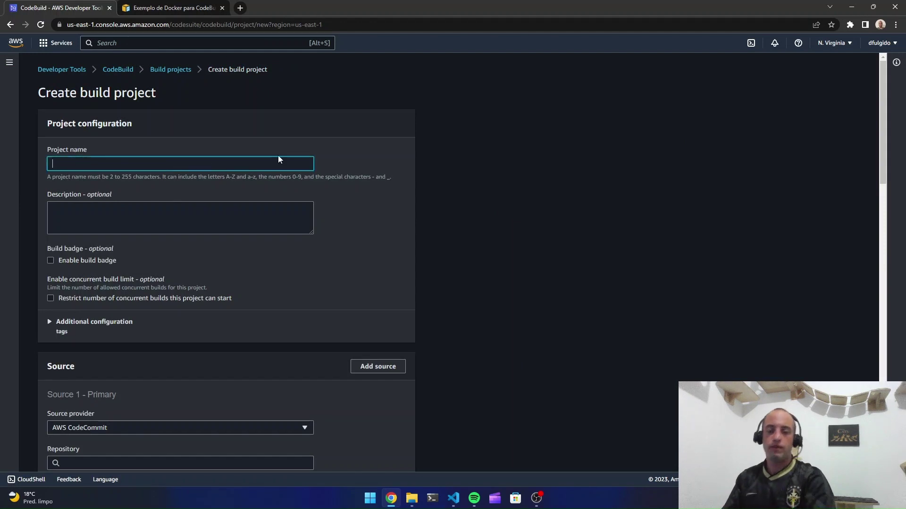
pyautogui.write('DEVOPSNAIN')
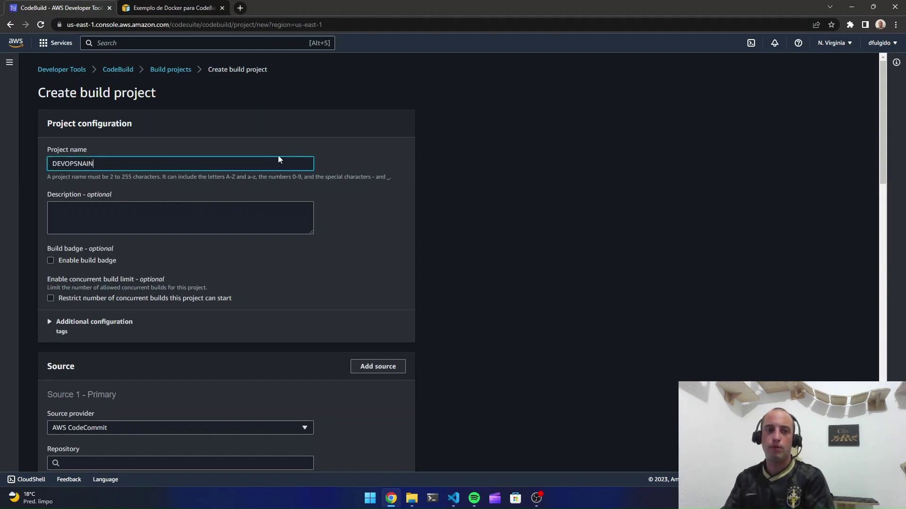
pyautogui.write('FRA')
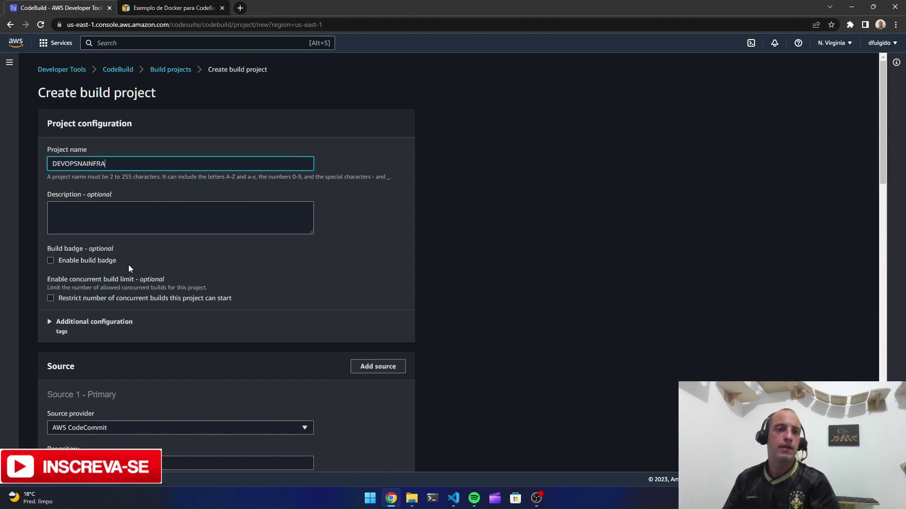
pyautogui.scroll(-1, 103, 245)
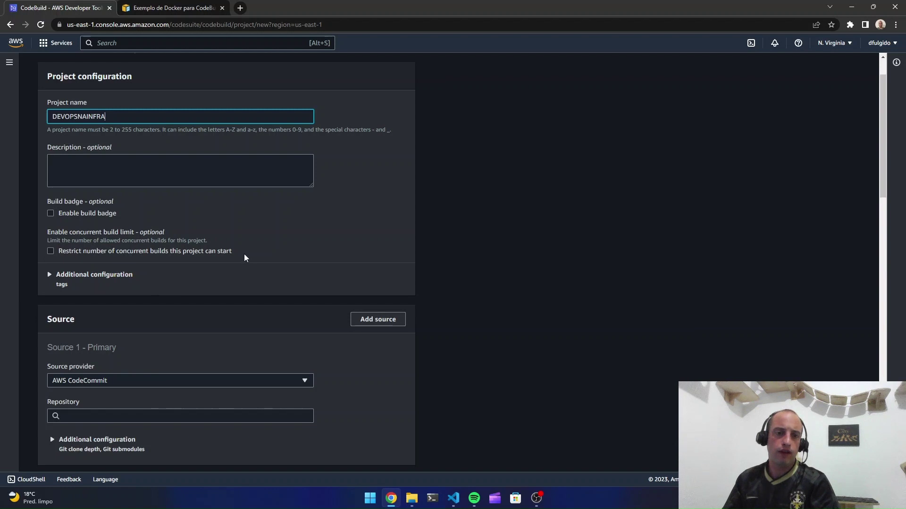
pyautogui.moveTo(233, 251); pyautogui.dragTo(47, 232)
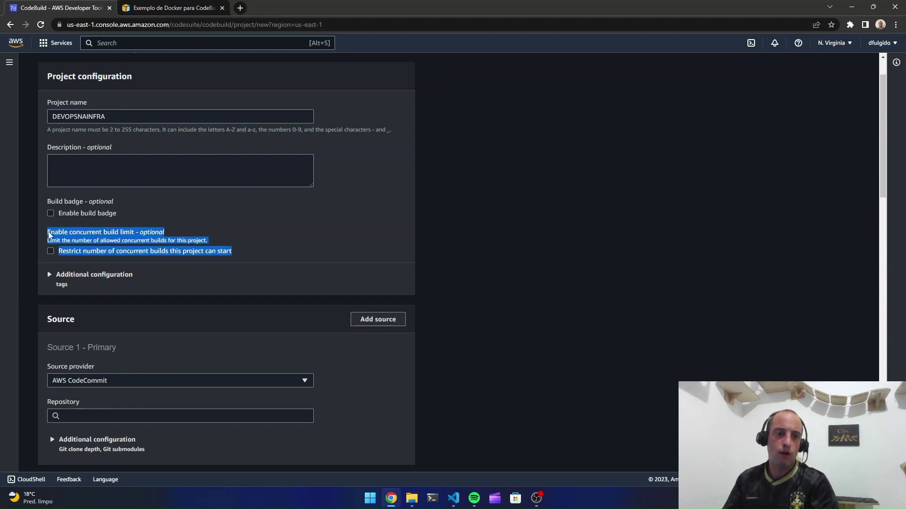
pyautogui.click(561, 301)
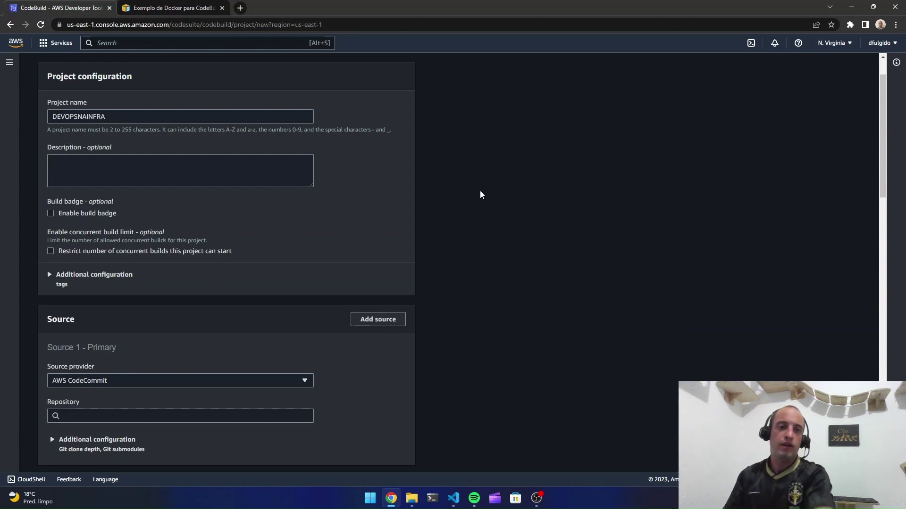
# Try a concurrent build limit of 1, switch the restriction back off, and view source providers
pyautogui.click(130, 253)
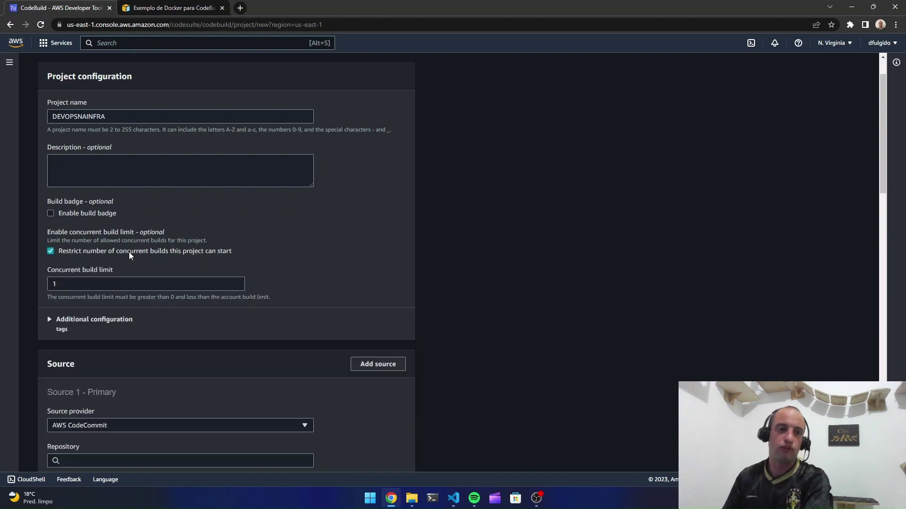
pyautogui.click(71, 282)
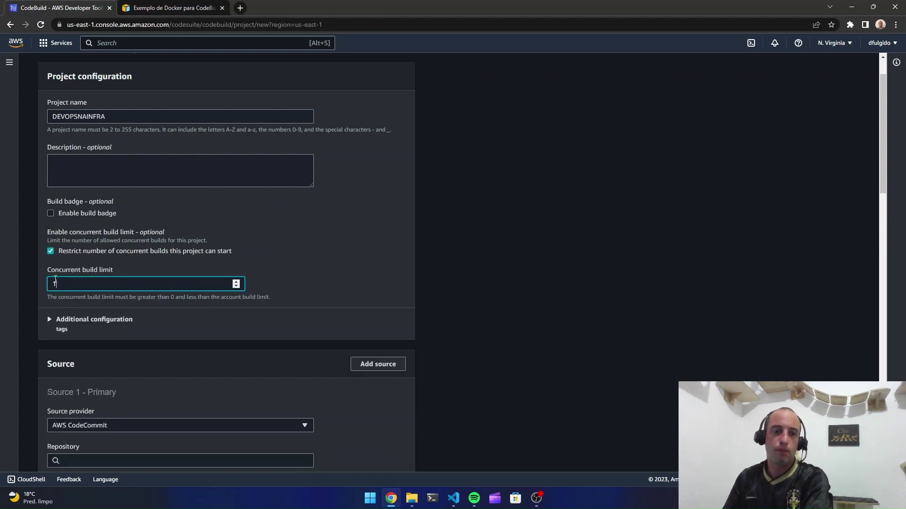
pyautogui.doubleClick(70, 282)
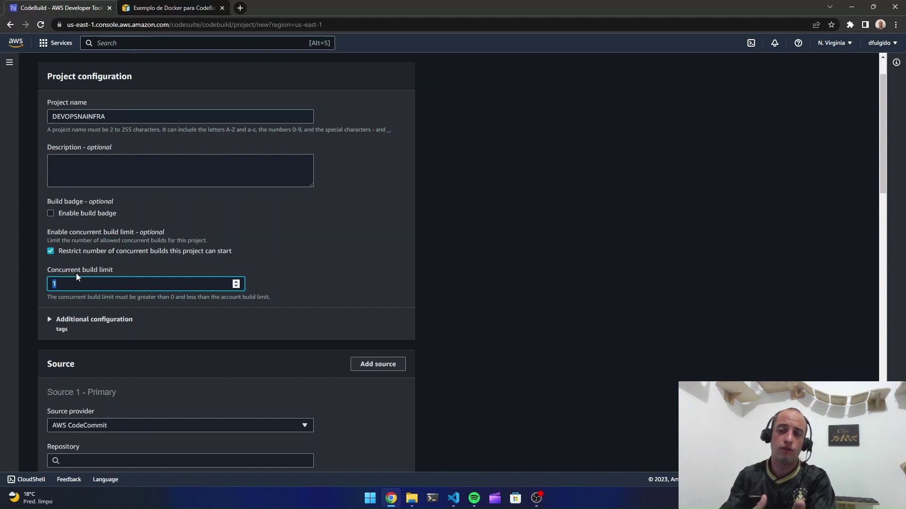
pyautogui.click(82, 257)
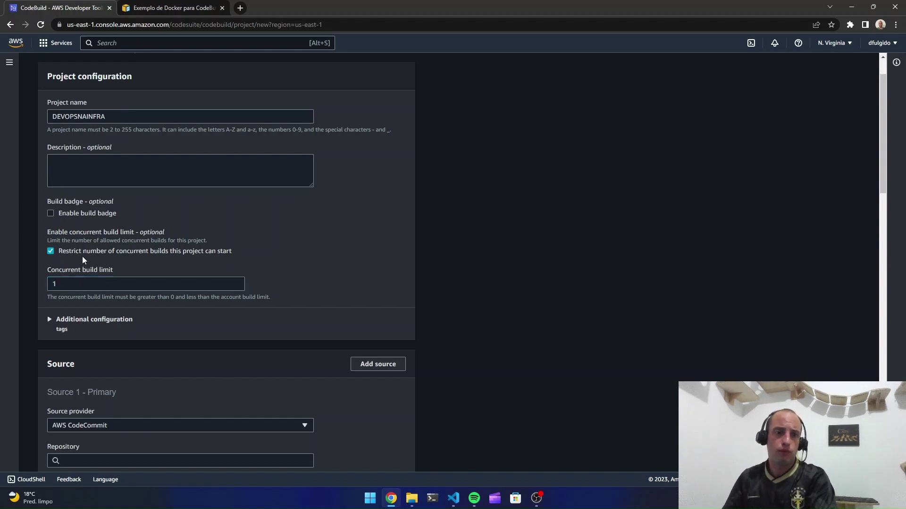
pyautogui.click(51, 251)
pyautogui.scroll(-4, 81, 151)
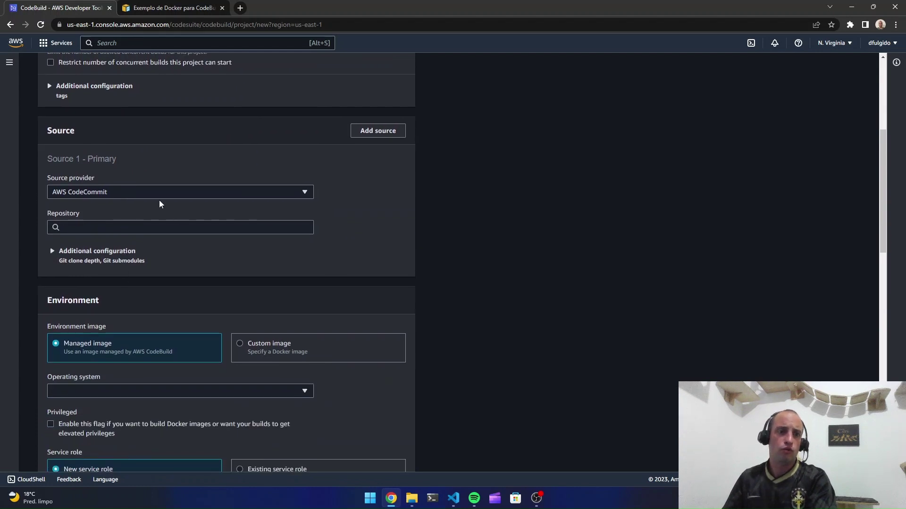
pyautogui.click(108, 193)
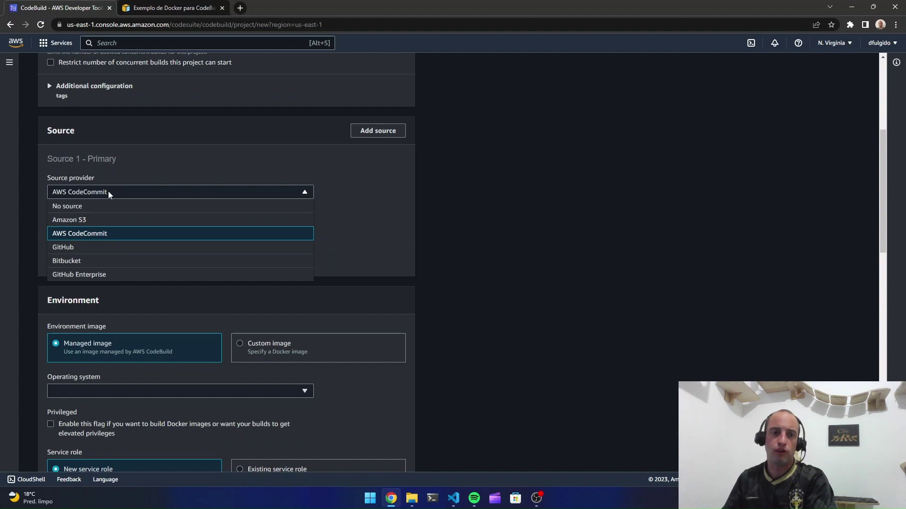
# Set the source to AWS CodeCommit, repository devopsnainfra, branch main
pyautogui.click(109, 191)
pyautogui.click(125, 226)
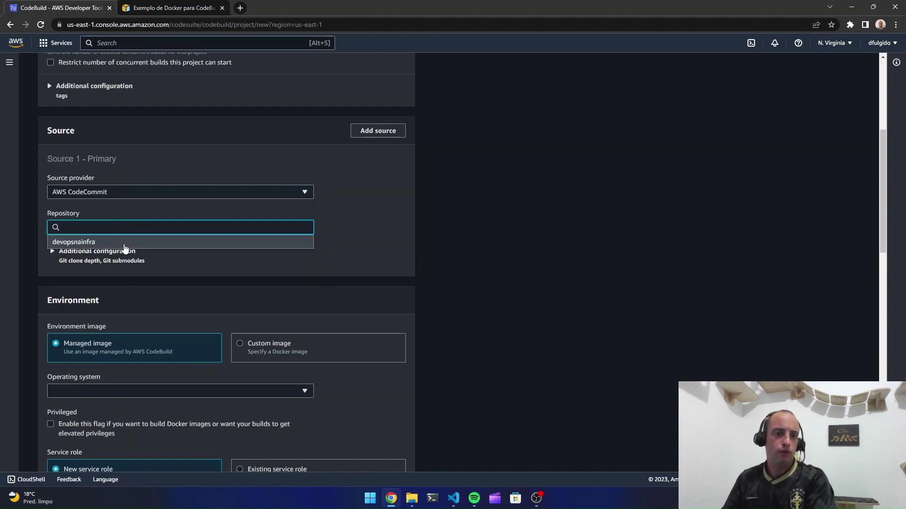
pyautogui.click(125, 244)
pyautogui.scroll(-3, 116, 295)
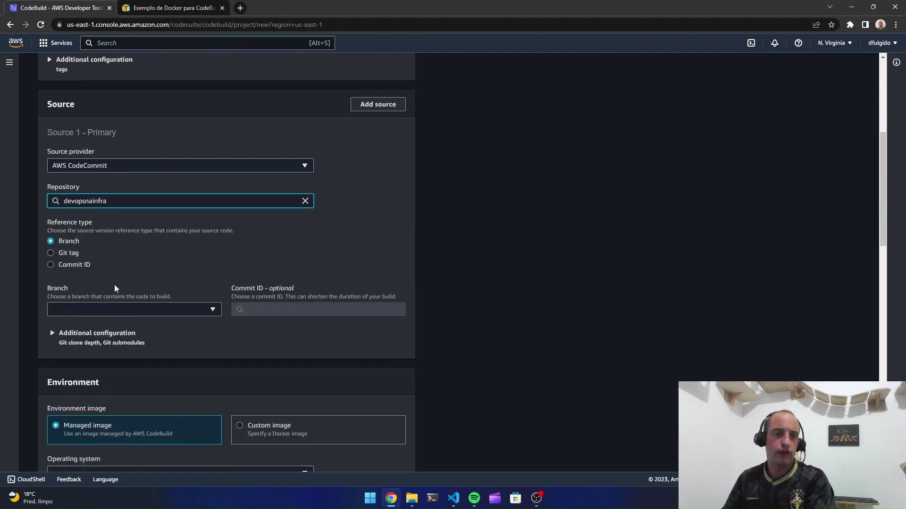
pyautogui.click(69, 197)
pyautogui.click(86, 246)
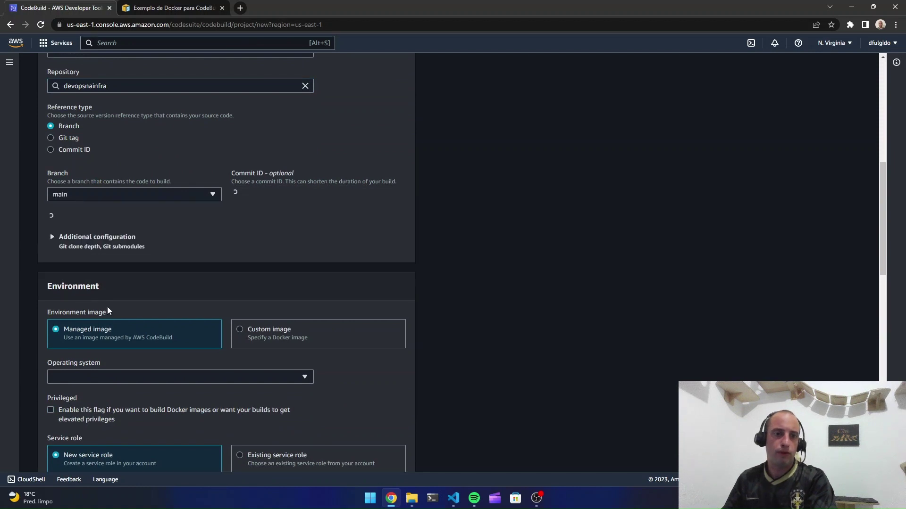
pyautogui.scroll(-3, 330, 265)
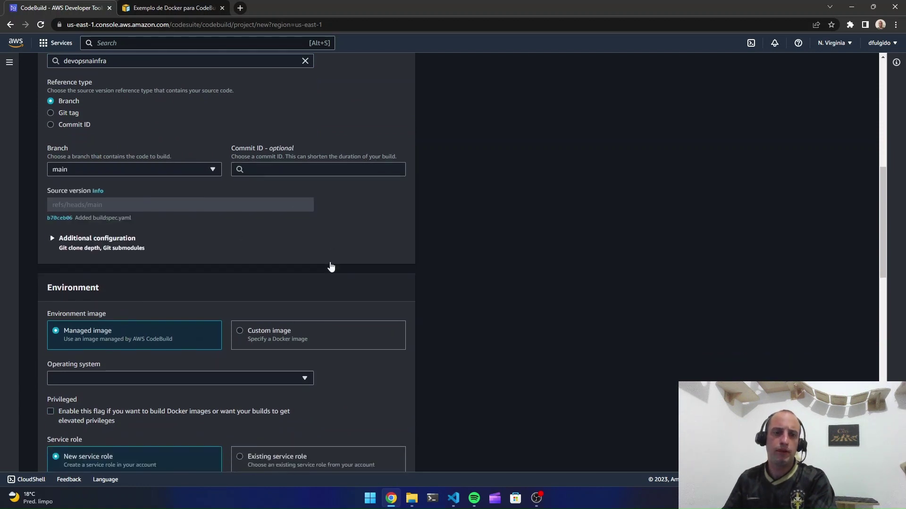
pyautogui.scroll(-1, 212, 184)
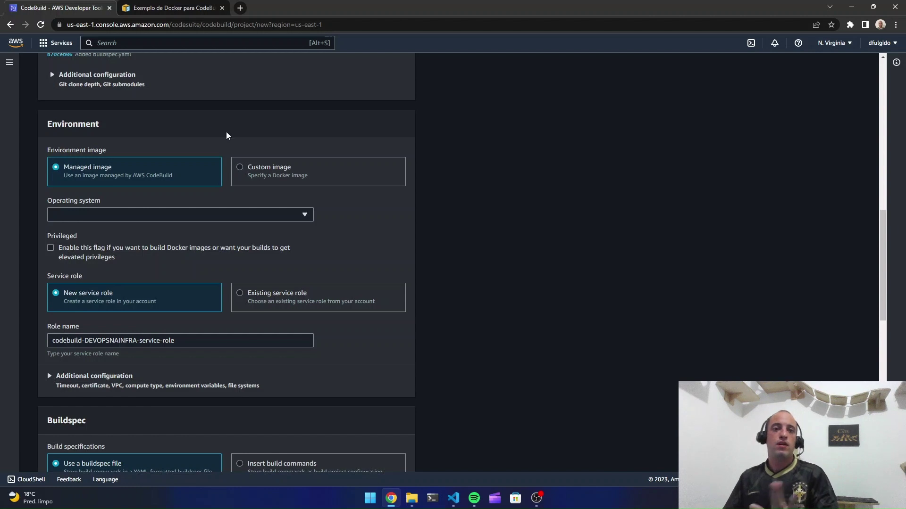
# Use a managed Ubuntu image with the Standard runtime and aws/codebuild/standard:6.0
pyautogui.click(283, 178)
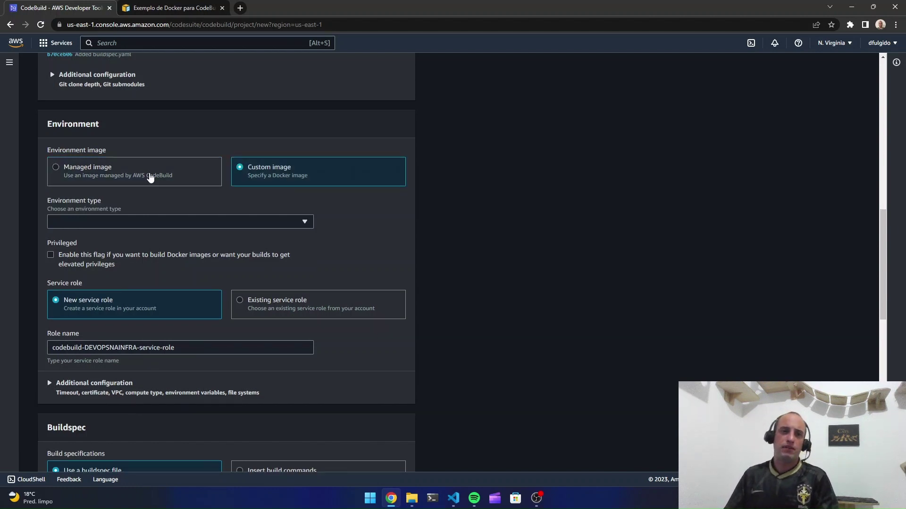
pyautogui.click(150, 177)
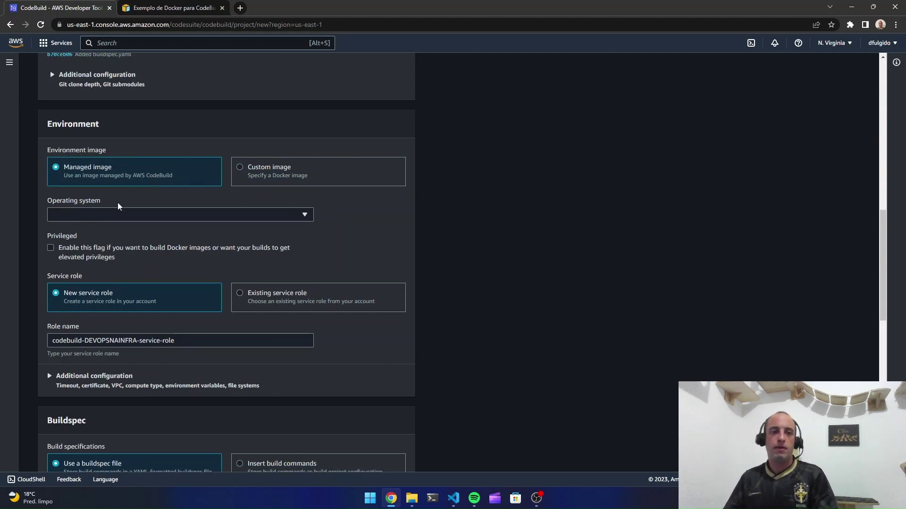
pyautogui.click(113, 216)
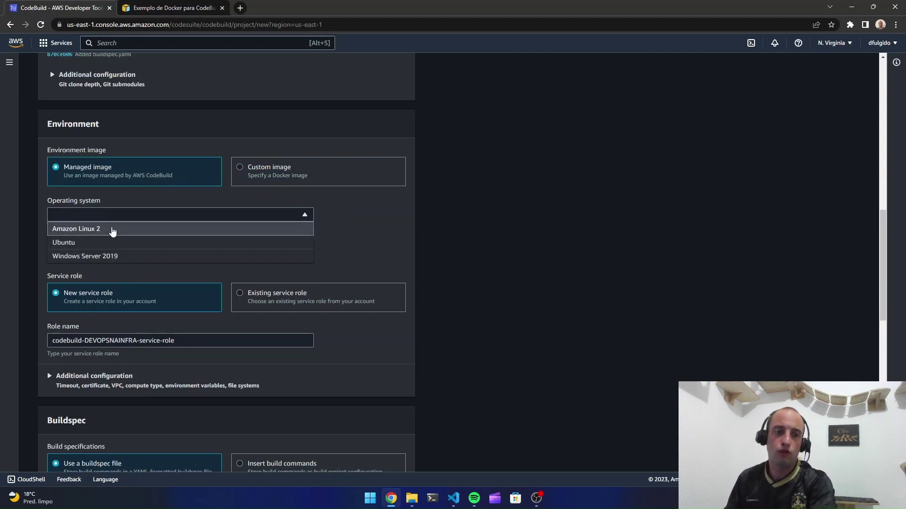
pyautogui.click(114, 243)
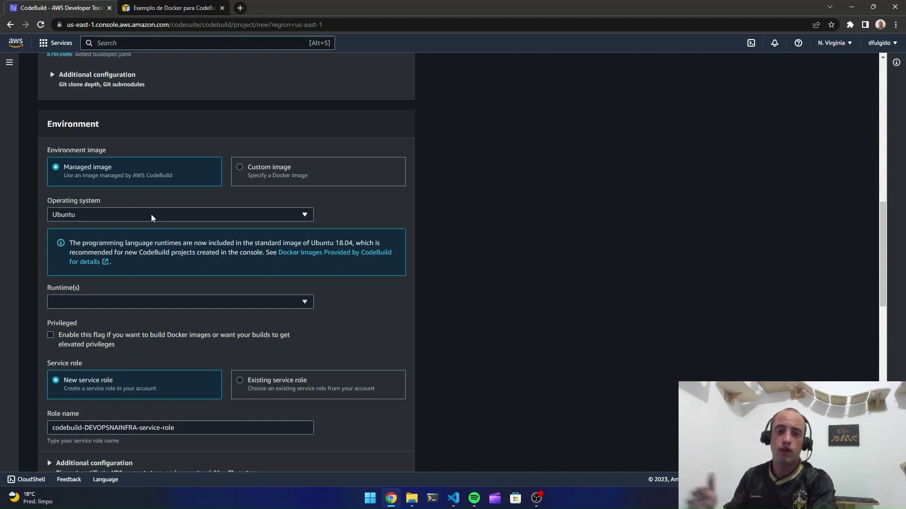
pyautogui.click(151, 216)
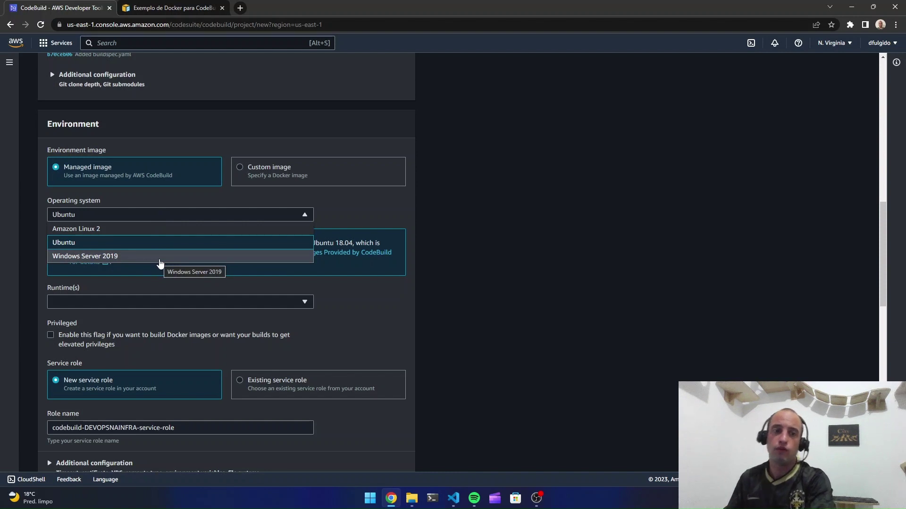
pyautogui.click(166, 249)
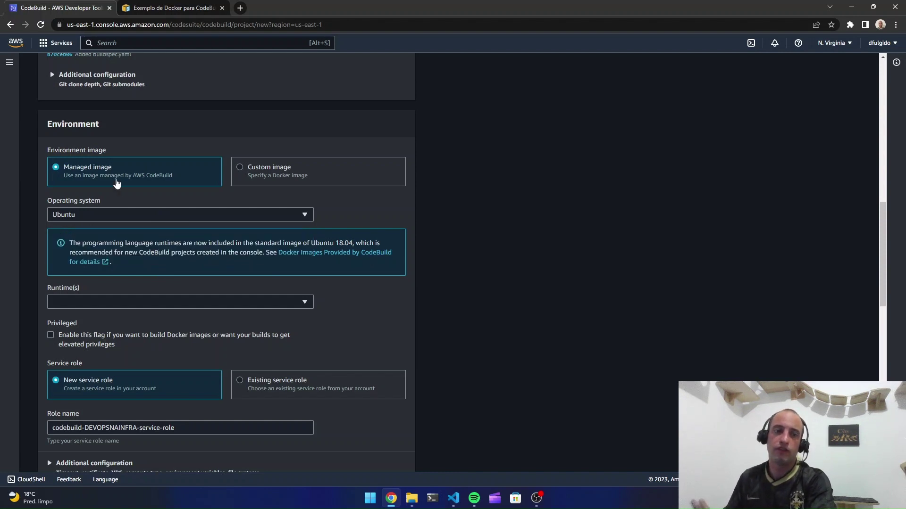
pyautogui.scroll(-2, 116, 197)
pyautogui.click(106, 207)
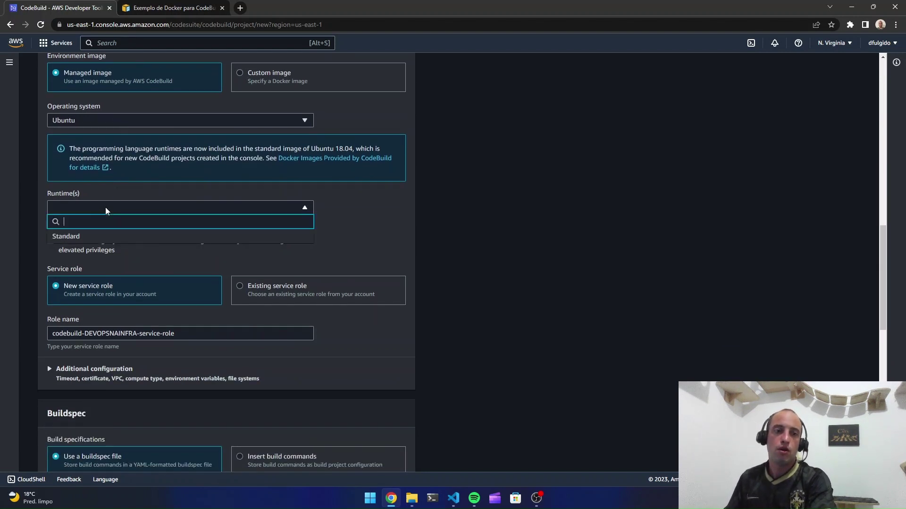
pyautogui.click(100, 235)
pyautogui.click(100, 243)
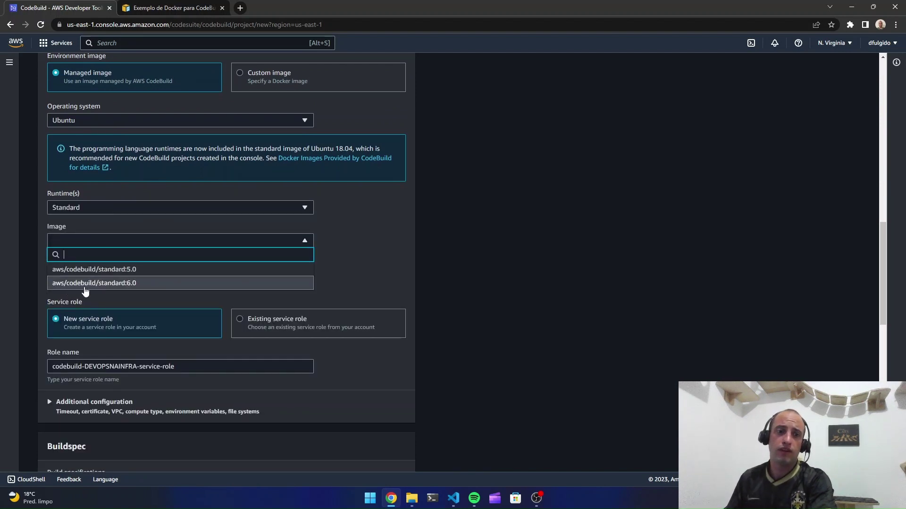
pyautogui.click(143, 285)
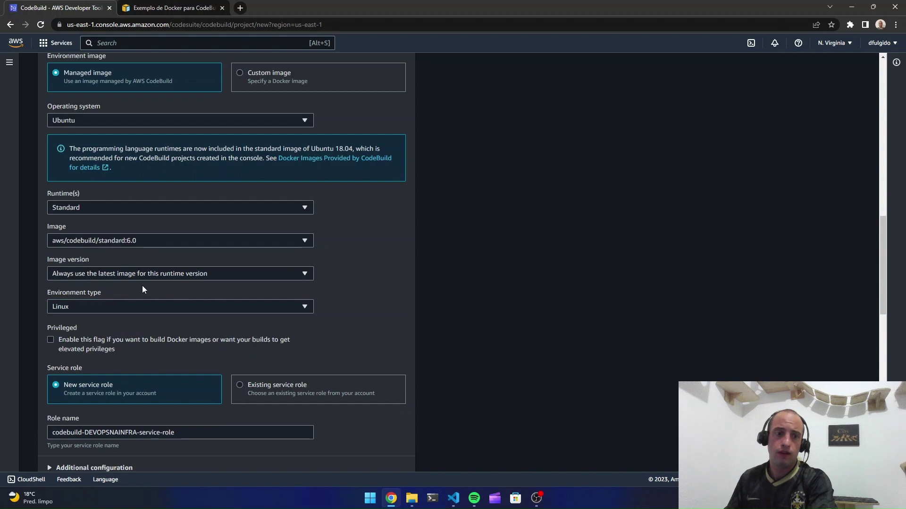
# Select image version aws/codebuild/standard:6.0-23.02.16 and scroll down to the Privileged setting
pyautogui.click(101, 273)
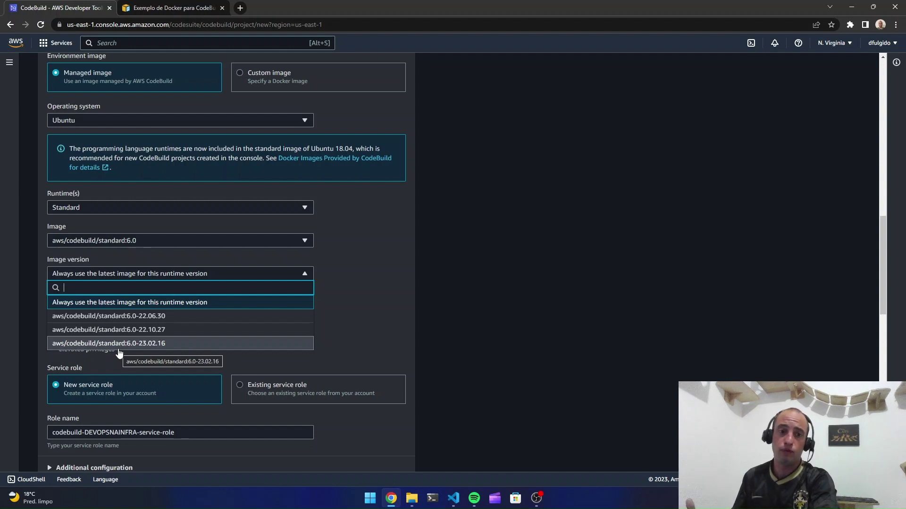
pyautogui.click(119, 343)
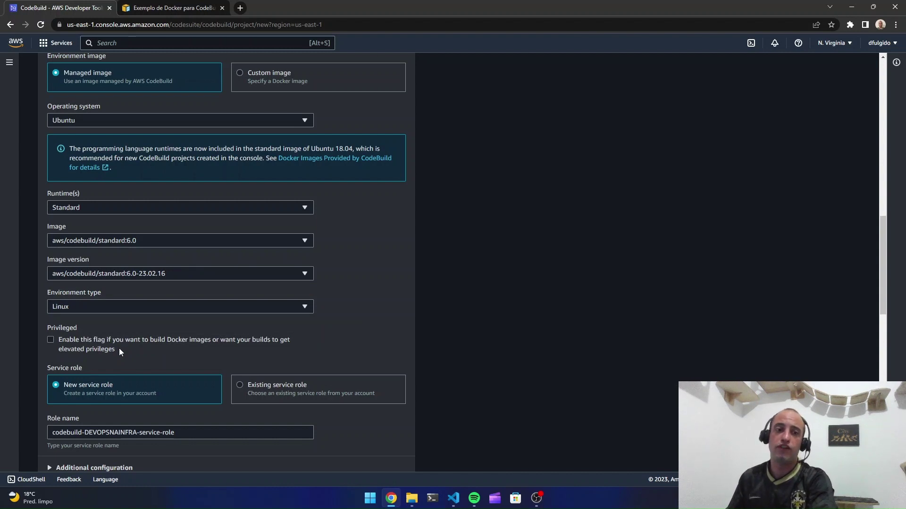
pyautogui.scroll(-1, 19, 302)
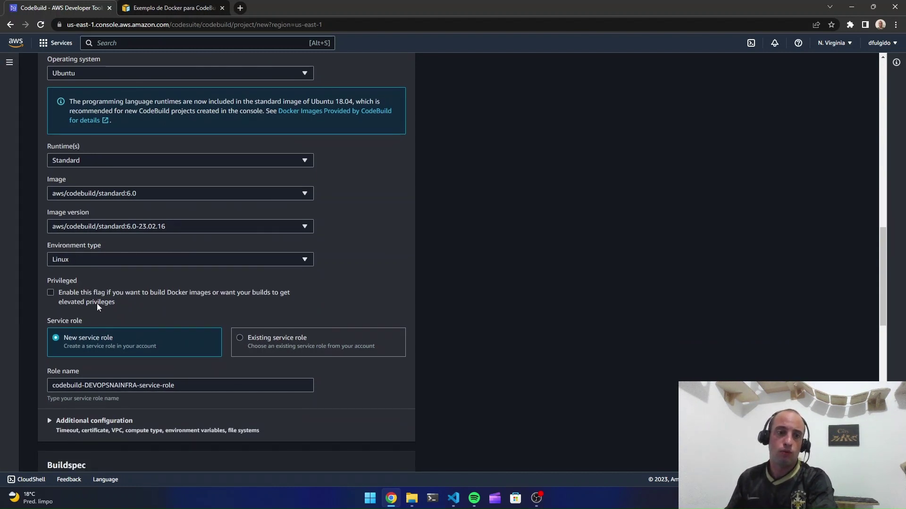
pyautogui.scroll(-1, 97, 304)
pyautogui.scroll(-1, 99, 250)
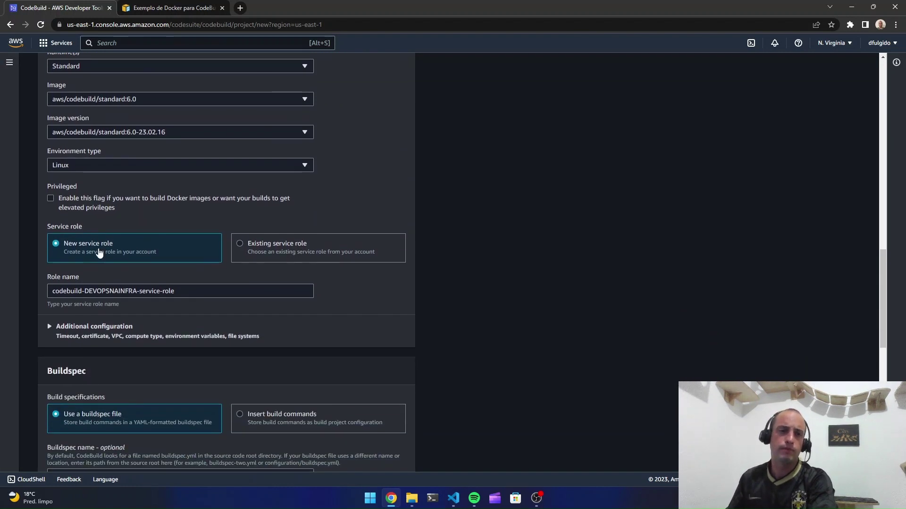
pyautogui.moveTo(47, 187); pyautogui.dragTo(73, 186)
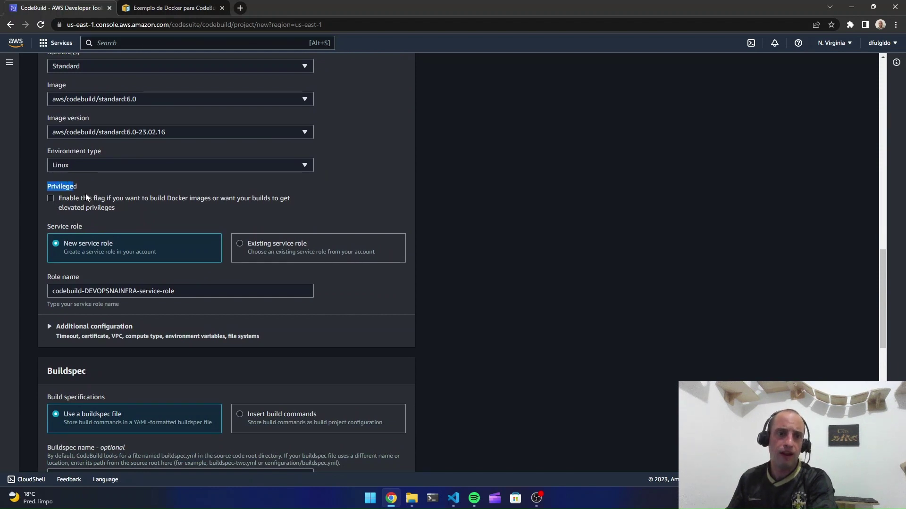
pyautogui.click(82, 188)
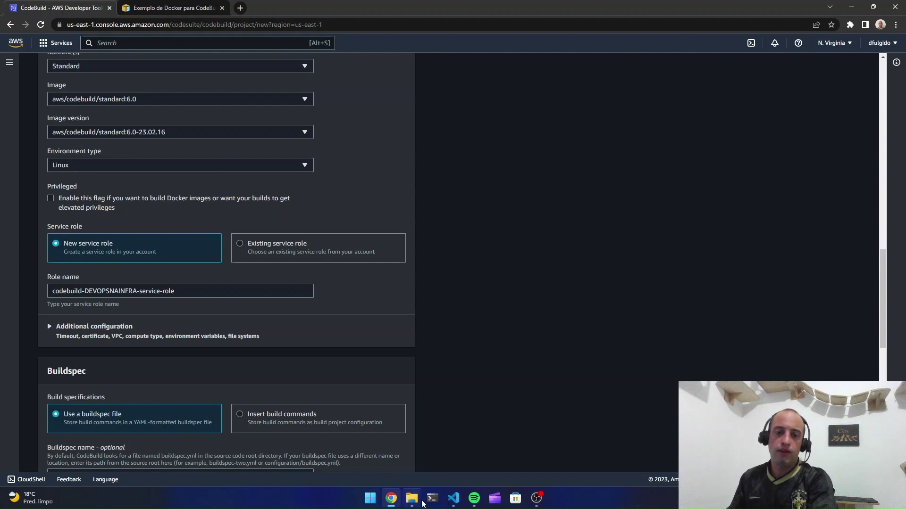
pyautogui.click(453, 499)
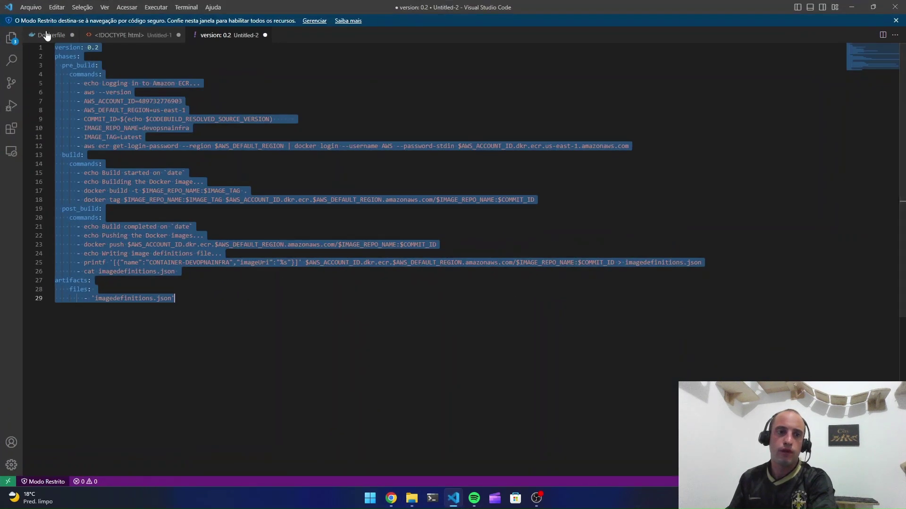
pyautogui.click(47, 35)
pyautogui.click(146, 112)
pyautogui.moveTo(149, 102); pyautogui.dragTo(56, 105)
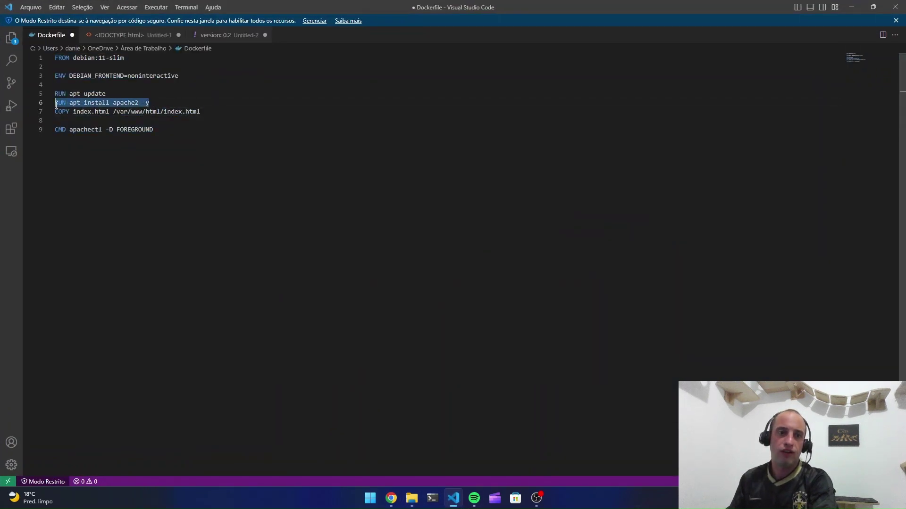
pyautogui.click(844, 9)
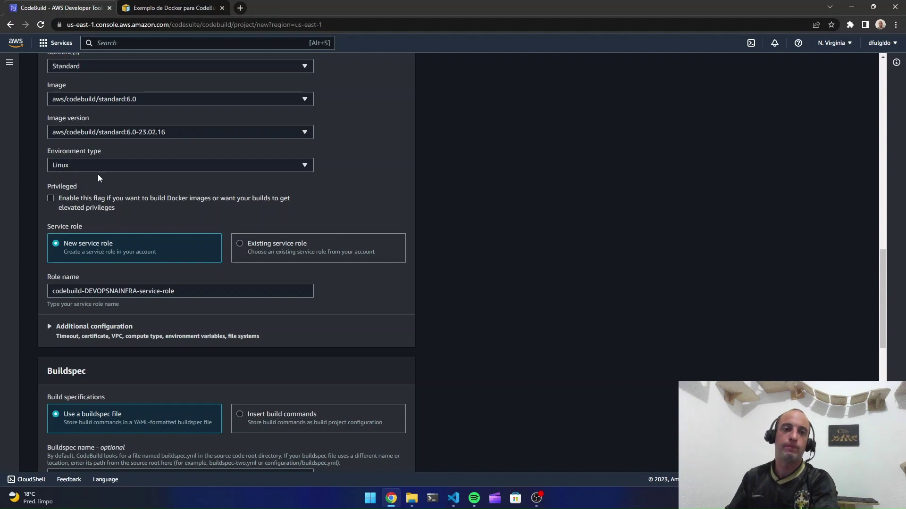
# Tick the Privileged checkbox so the build can create Docker images
pyautogui.click(70, 202)
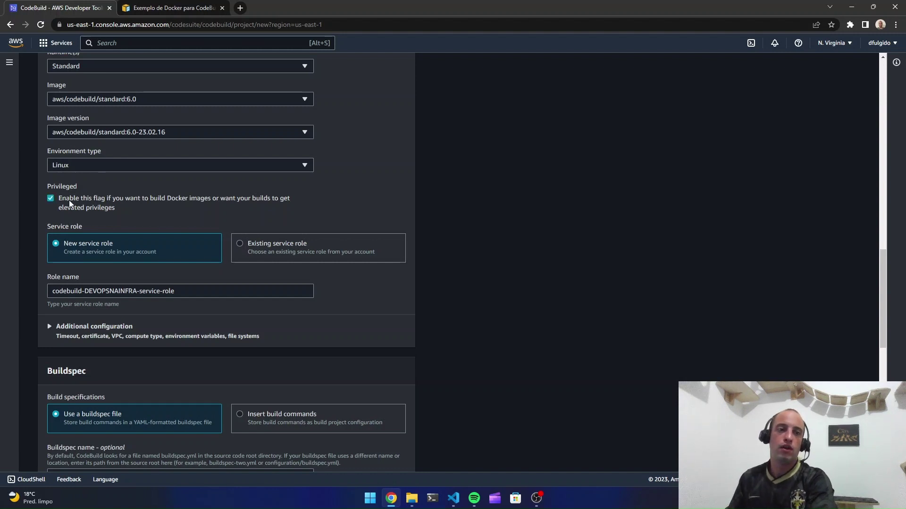
pyautogui.click(70, 202)
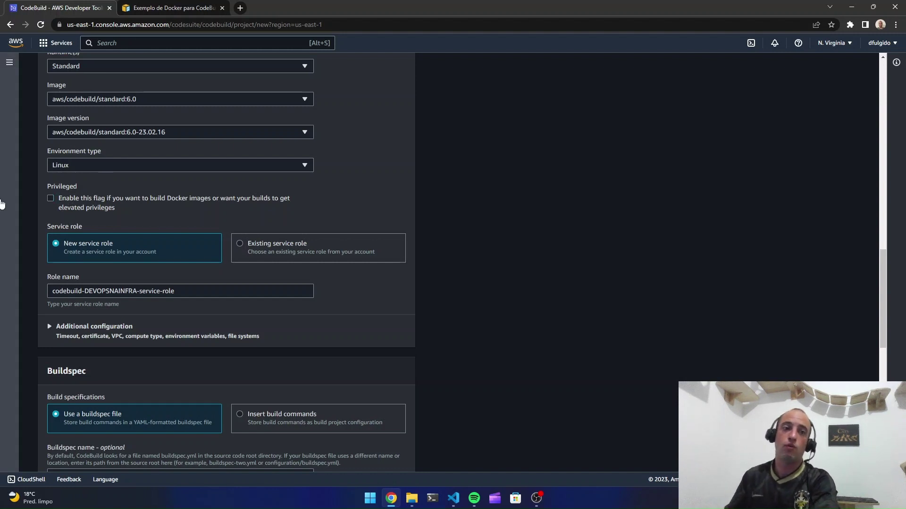
pyautogui.click(55, 200)
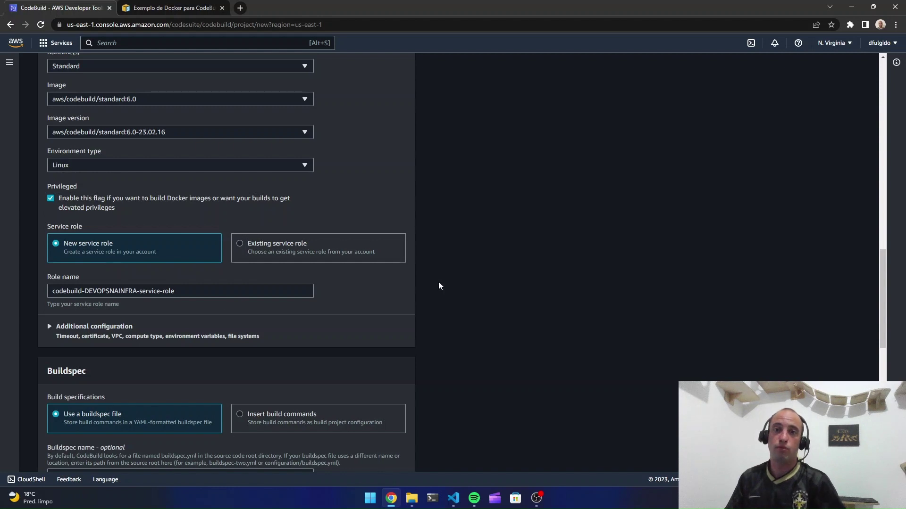
pyautogui.scroll(-4, 441, 278)
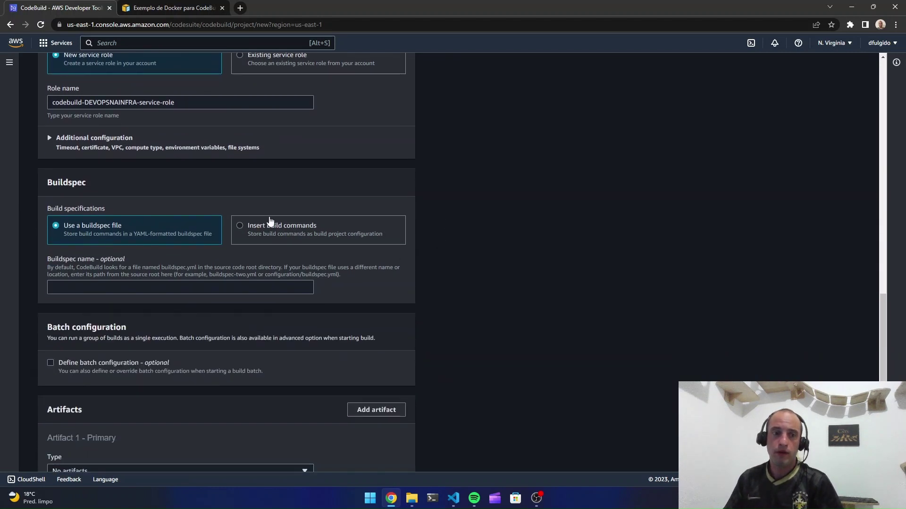
# Compare inline build commands with the buildspec file option, settling on Use a buildspec file
pyautogui.moveTo(49, 183); pyautogui.dragTo(76, 182)
pyautogui.click(76, 182)
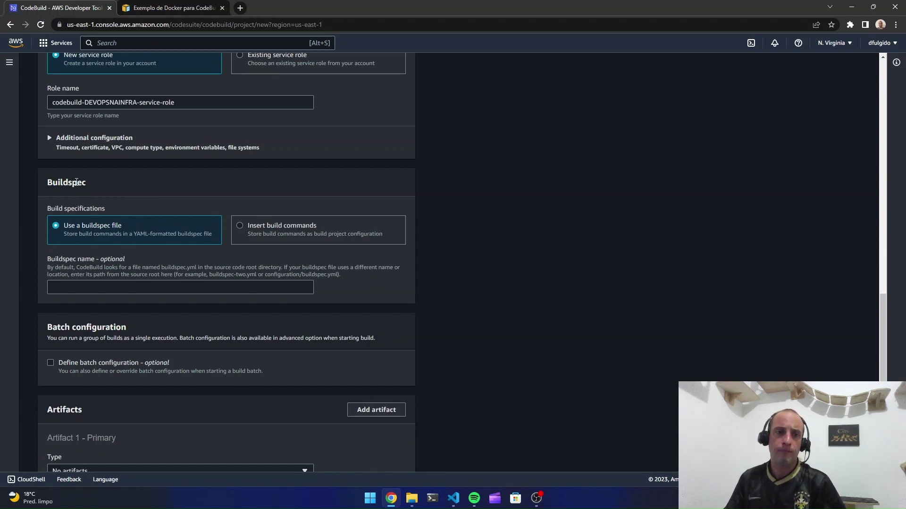
pyautogui.click(248, 227)
pyautogui.click(145, 234)
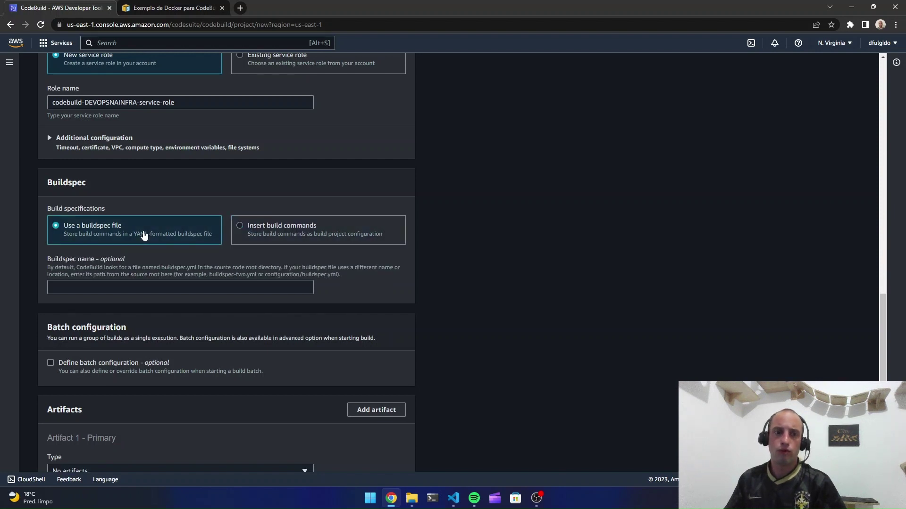
pyautogui.click(263, 239)
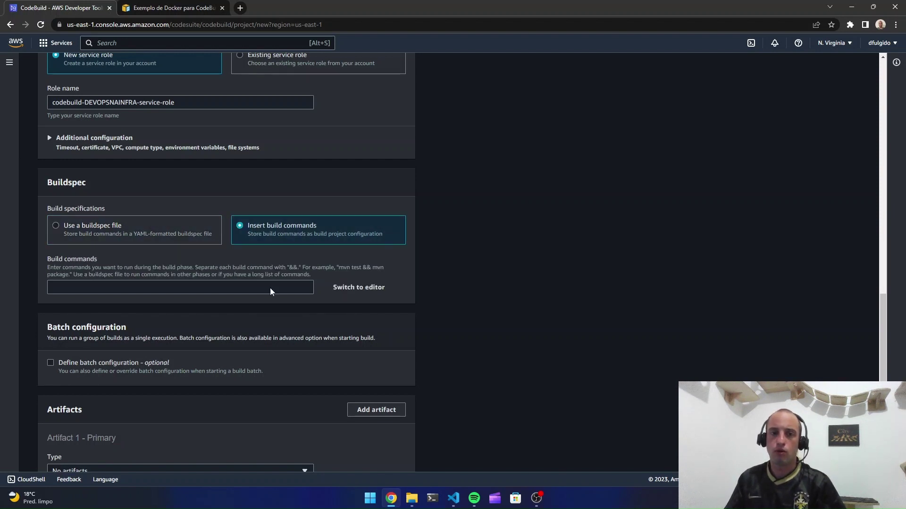
pyautogui.click(354, 290)
pyautogui.scroll(-3, 214, 303)
pyautogui.scroll(5, 231, 364)
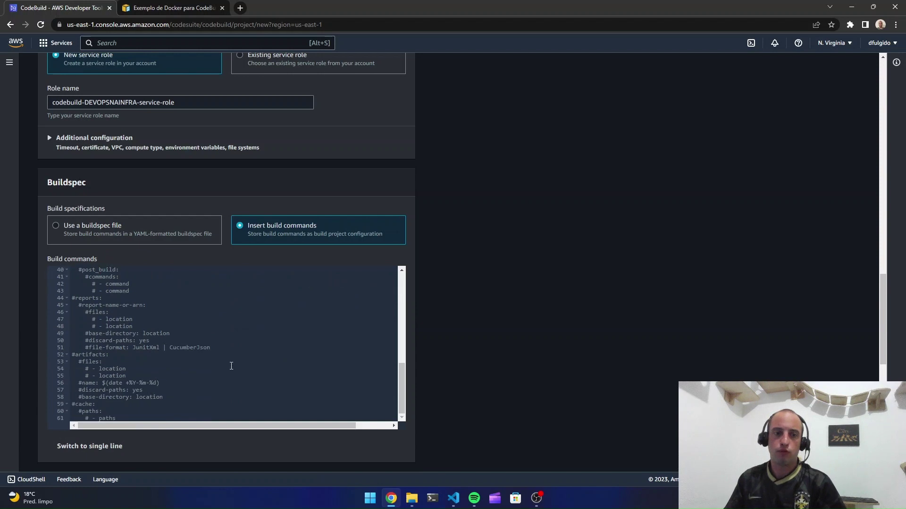
pyautogui.click(124, 231)
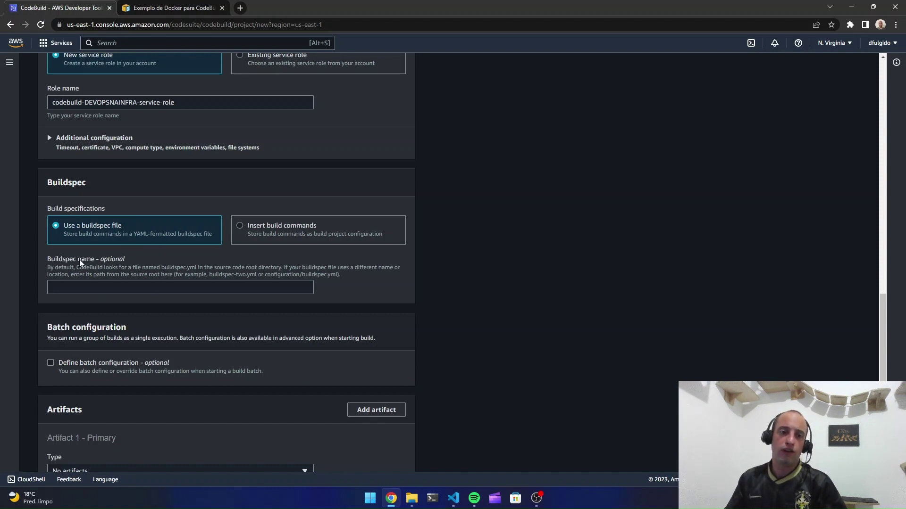
# Enter pipeline/buildspec.yaml as the Buildspec name
pyautogui.click(135, 288)
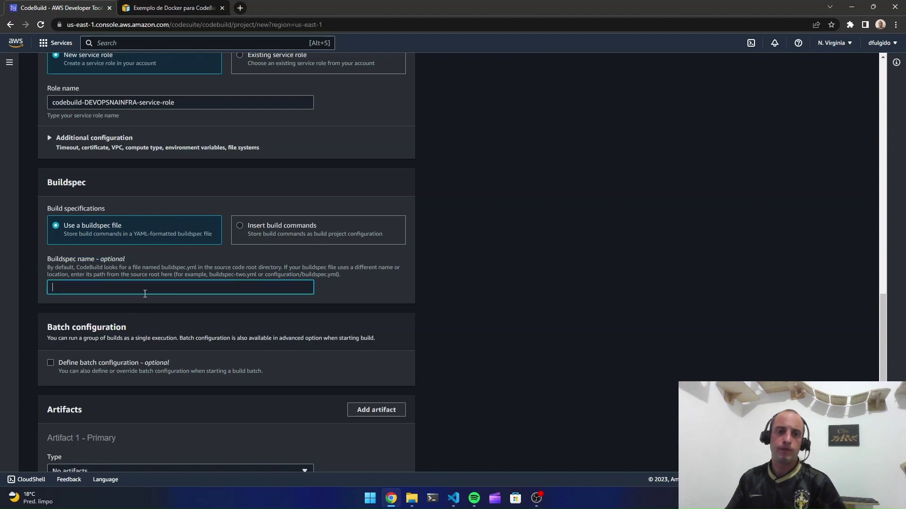
pyautogui.write('pipel')
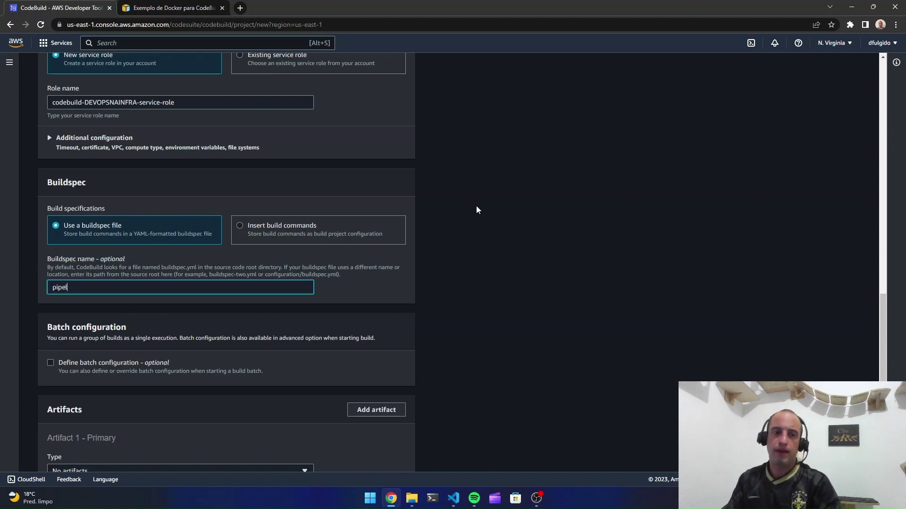
pyautogui.write('ine')
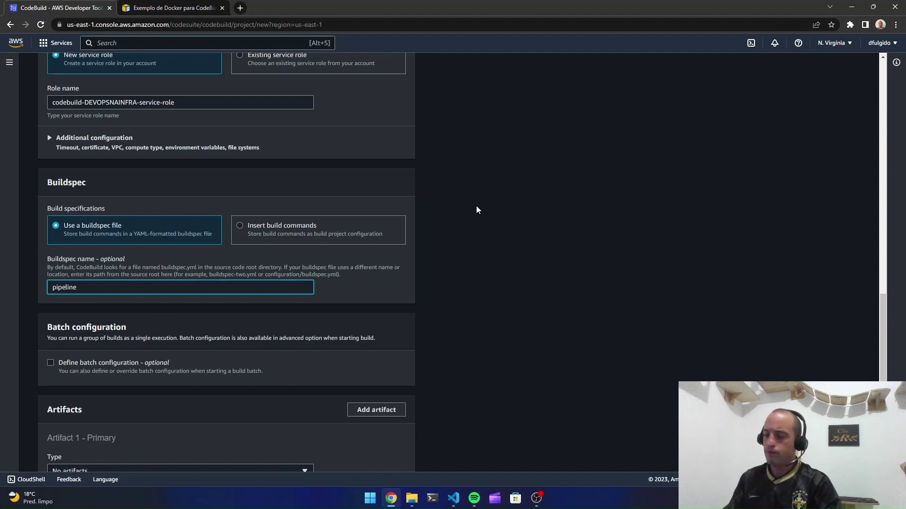
pyautogui.write('/buildspe')
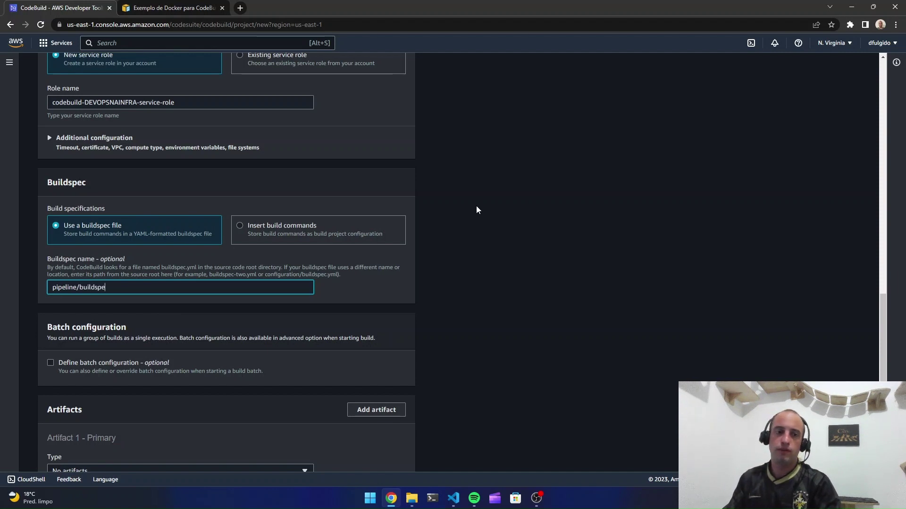
pyautogui.write('c.yaml')
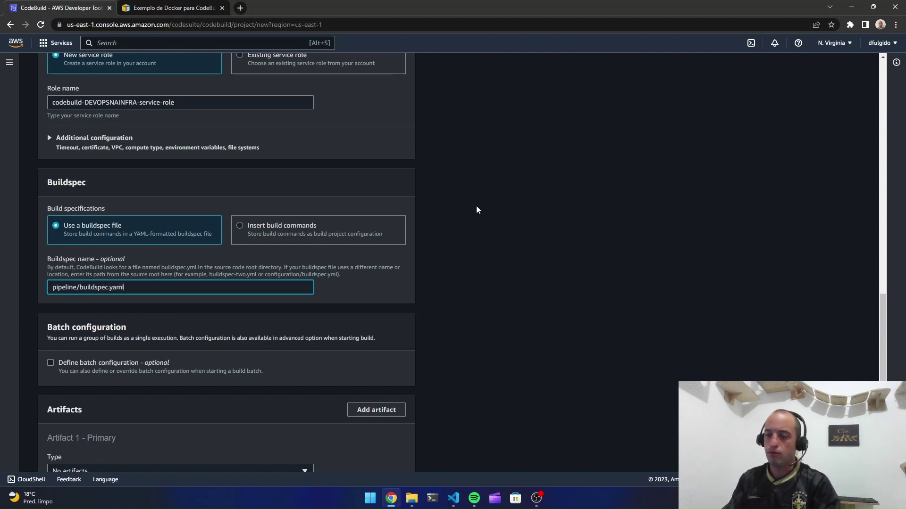
pyautogui.moveTo(338, 276); pyautogui.dragTo(329, 278)
pyautogui.click(366, 273)
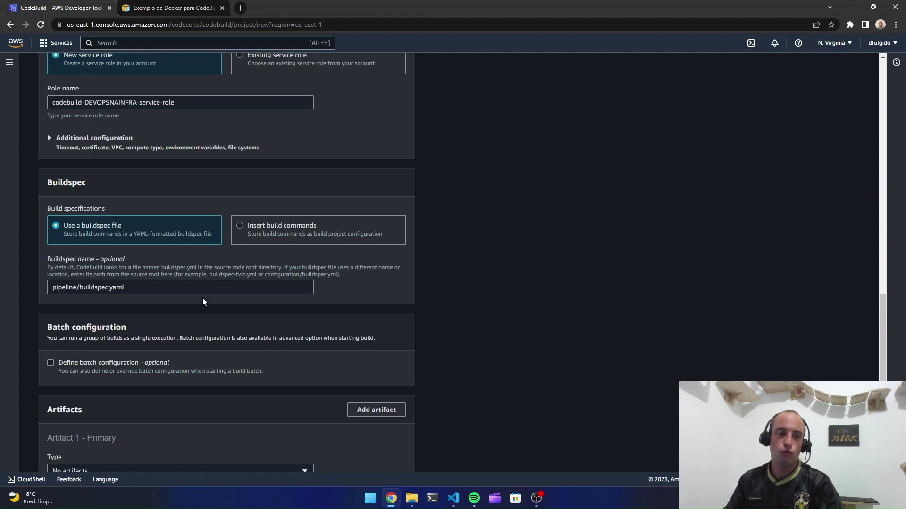
# Scroll to the bottom of the form and create the DEVOPSNAINFRA CodeBuild project
pyautogui.scroll(-2, 143, 264)
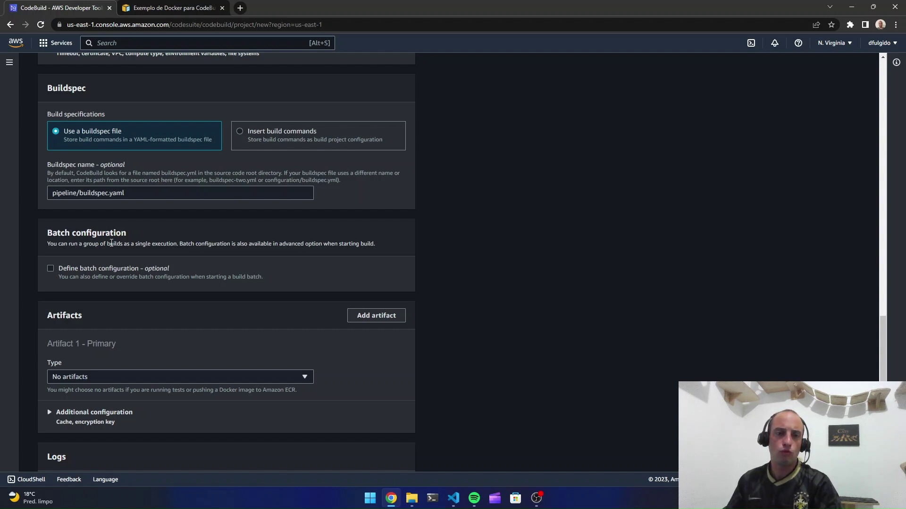
pyautogui.scroll(-3, 111, 243)
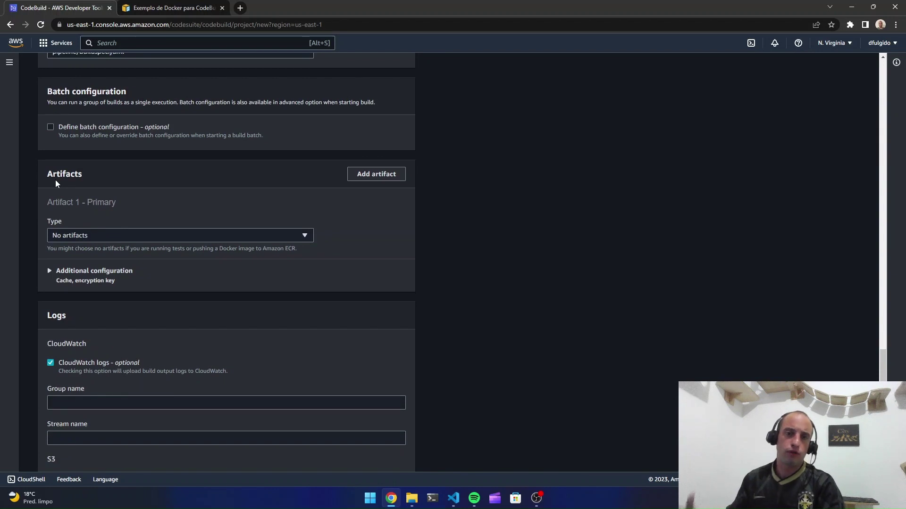
pyautogui.scroll(-2, 168, 226)
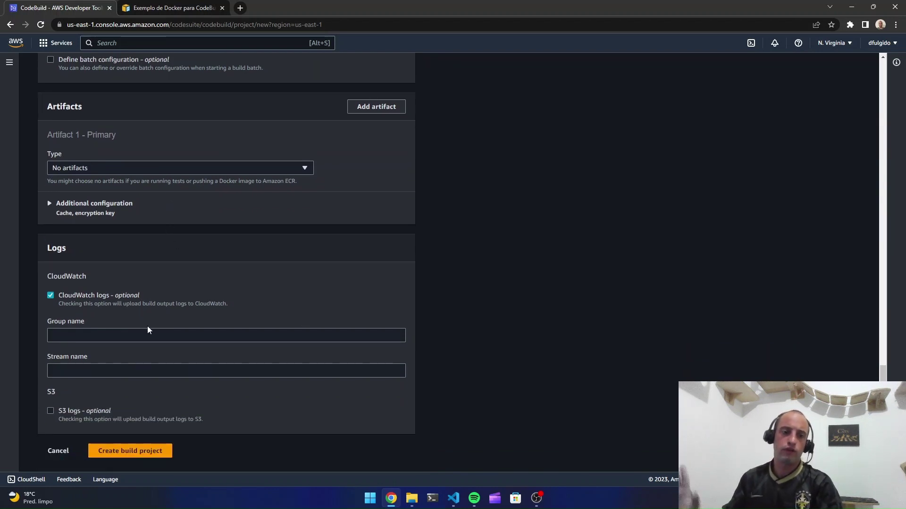
pyautogui.click(158, 454)
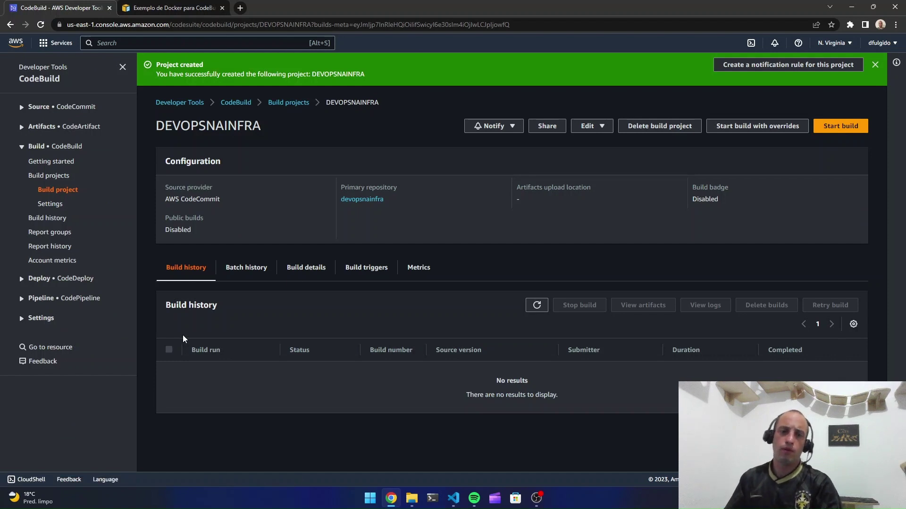
# From DEVOPSNAINFRA's build details, open codebuild-DEVOPSNAINFRA-service-role in IAM
pyautogui.click(320, 273)
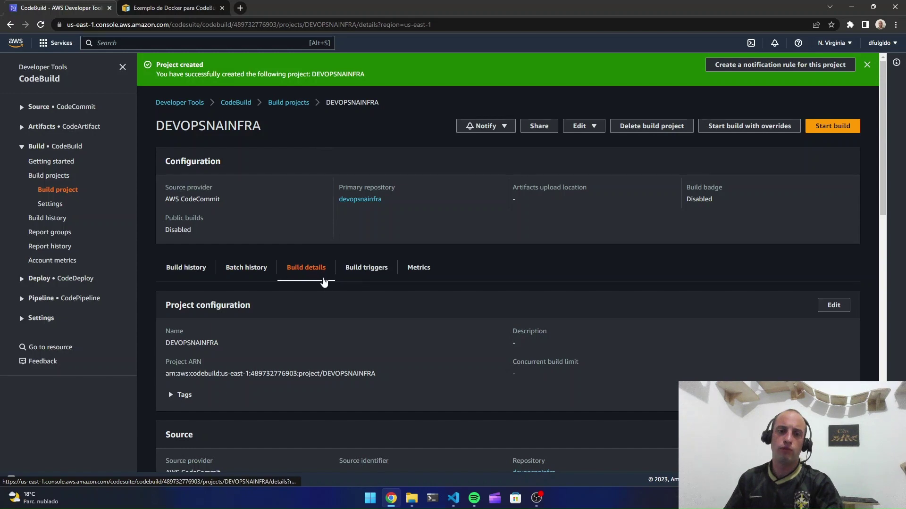
pyautogui.scroll(-8, 317, 285)
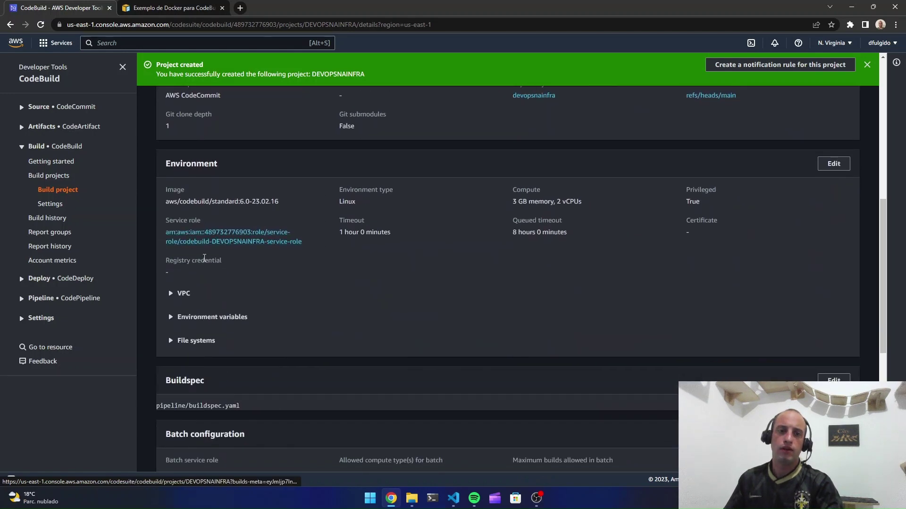
pyautogui.keyDown('ctrl'); pyautogui.click(247, 243); pyautogui.keyUp('ctrl')
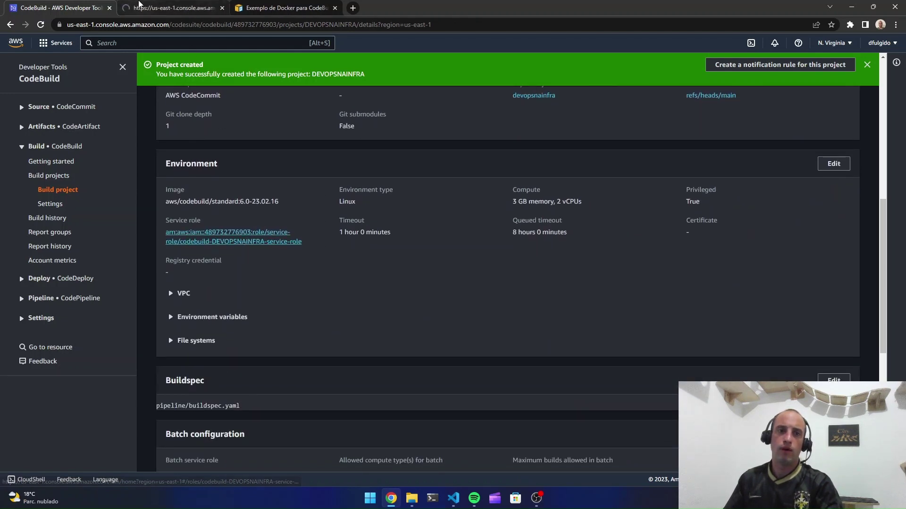
pyautogui.click(167, 8)
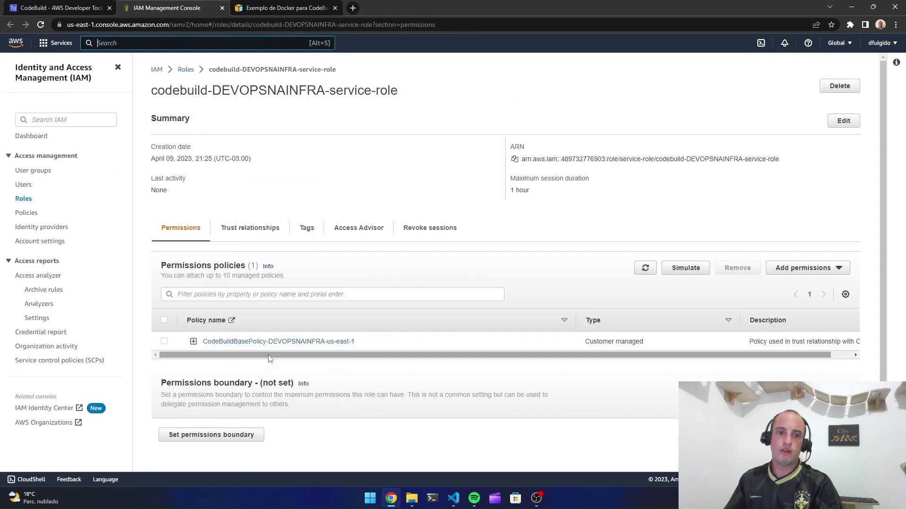
# Open the CodeBuildBasePolicy-DEVOPSNAINFRA-us-east-1 policy from the role and start editing it
pyautogui.click(258, 343)
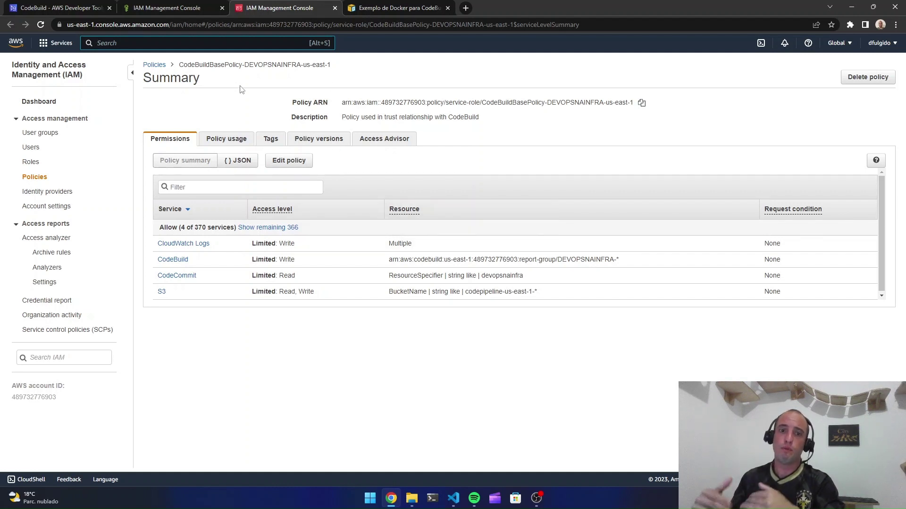
pyautogui.hotkey('alt', 's')
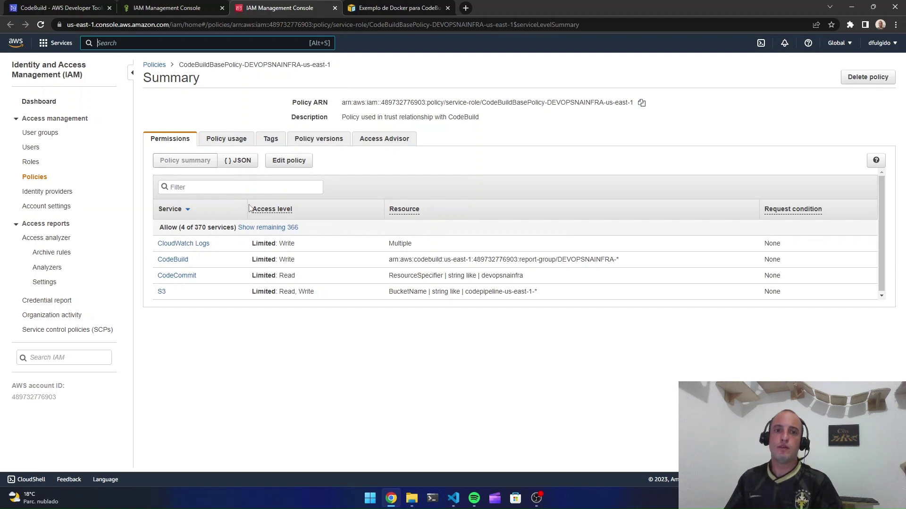
pyautogui.click(288, 161)
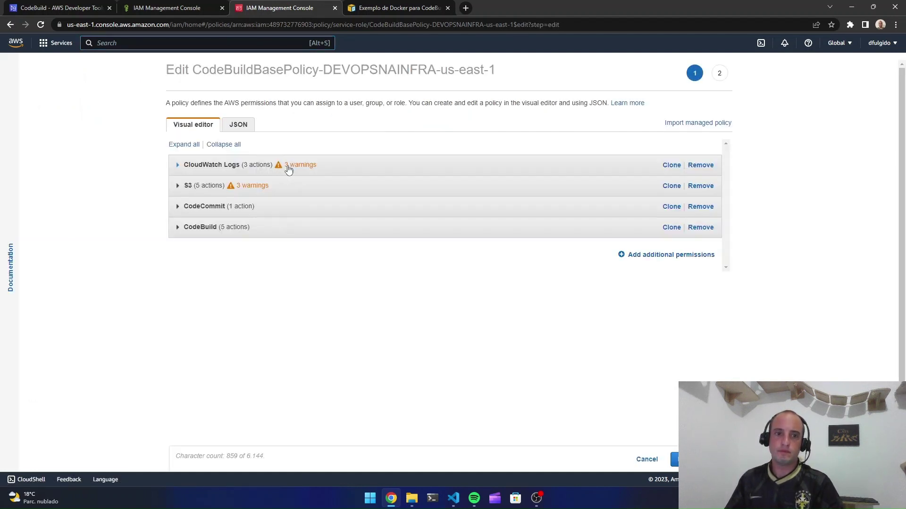
# Add an Elastic Container Registry permission allowing all actions on all resources
pyautogui.click(670, 254)
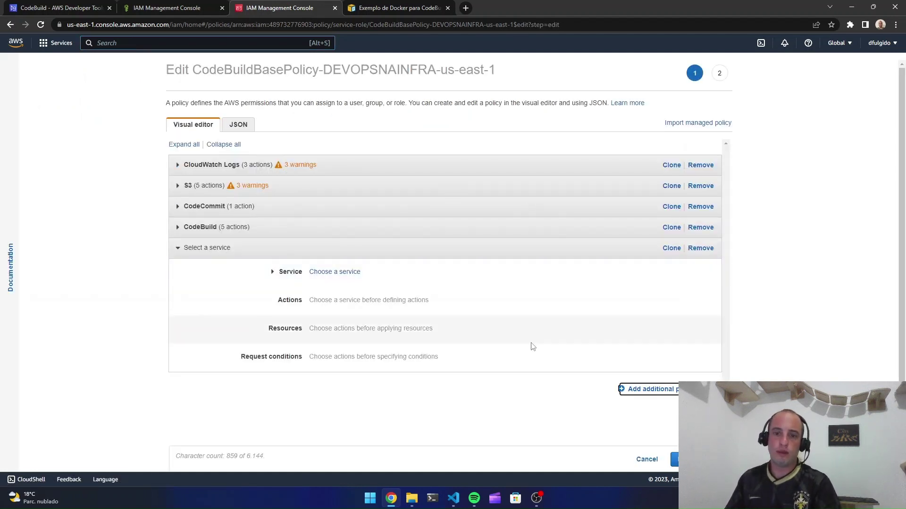
pyautogui.click(294, 288)
pyautogui.write('re')
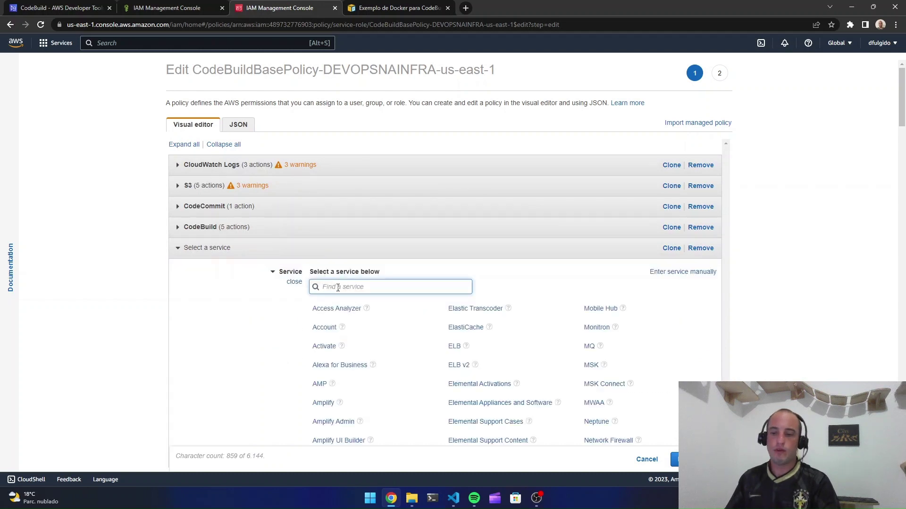
pyautogui.write('gis')
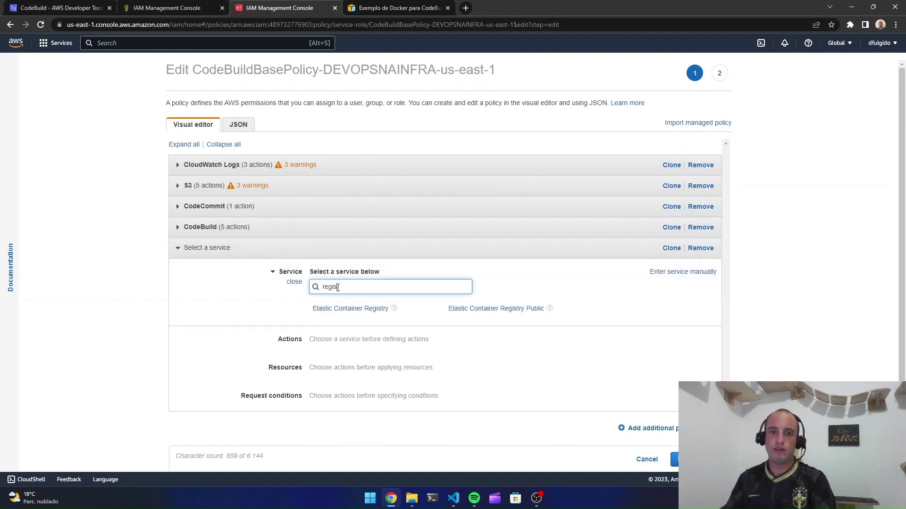
pyautogui.click(355, 309)
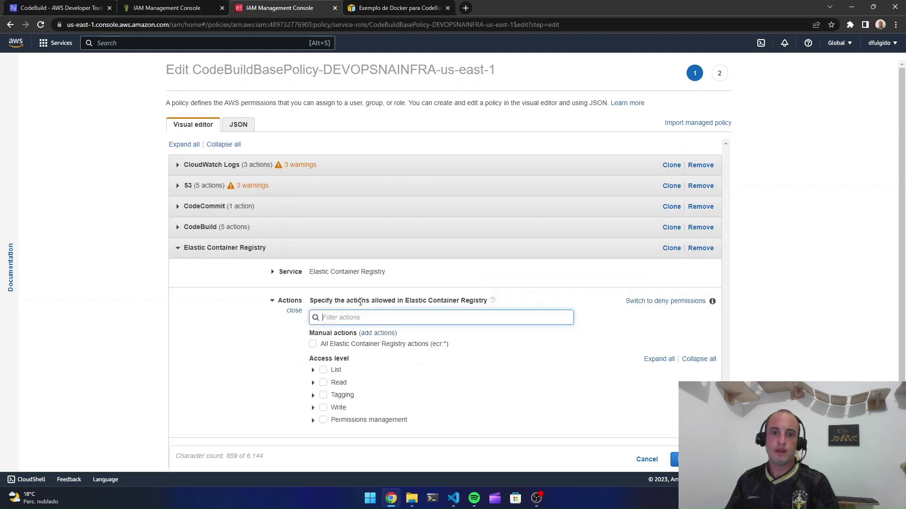
pyautogui.click(313, 344)
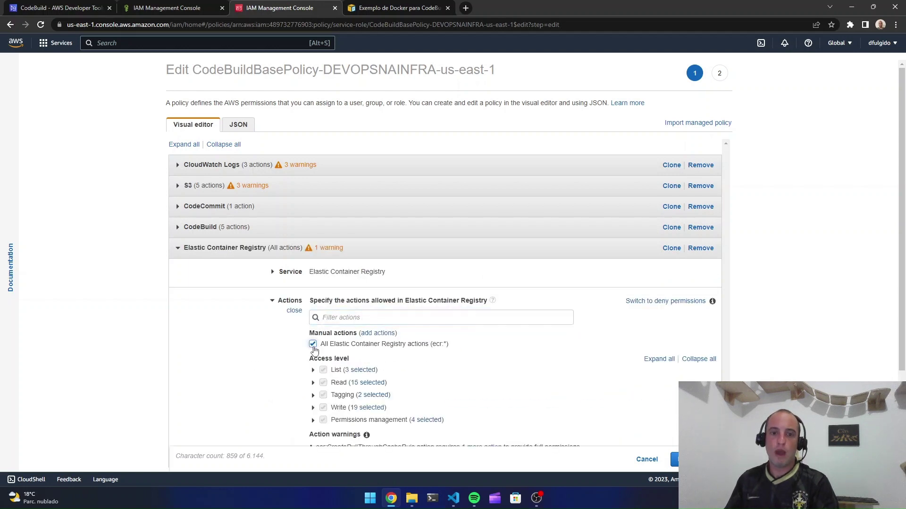
pyautogui.scroll(-3, 307, 359)
pyautogui.click(279, 369)
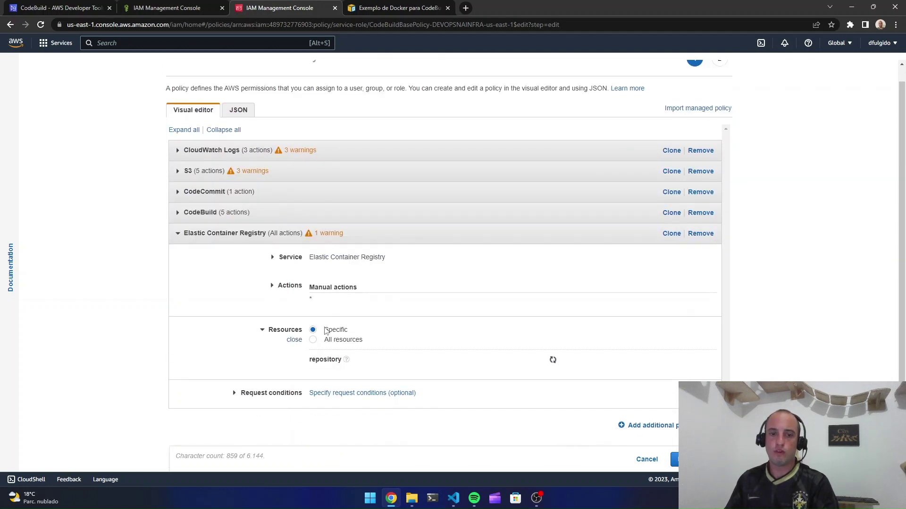
pyautogui.click(313, 322)
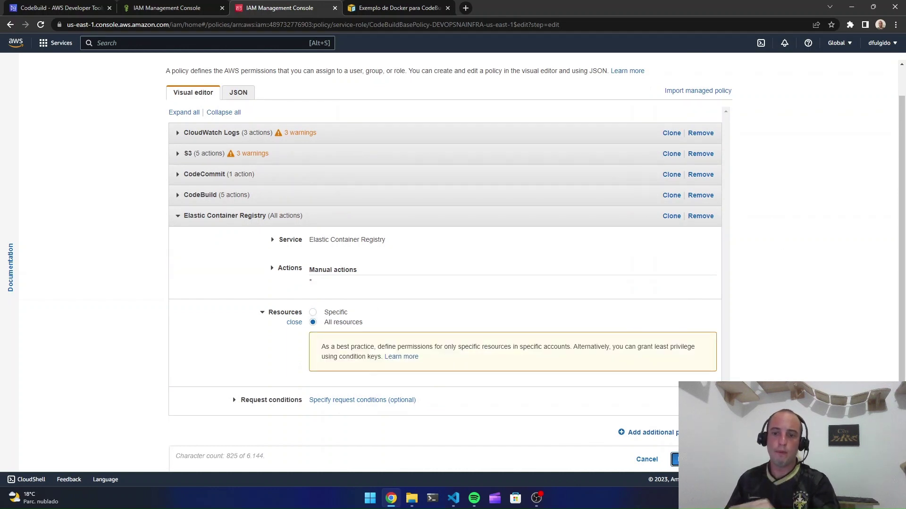
# Review the policy showing the new Elastic Container Registry row, then save the changes
pyautogui.click(675, 459)
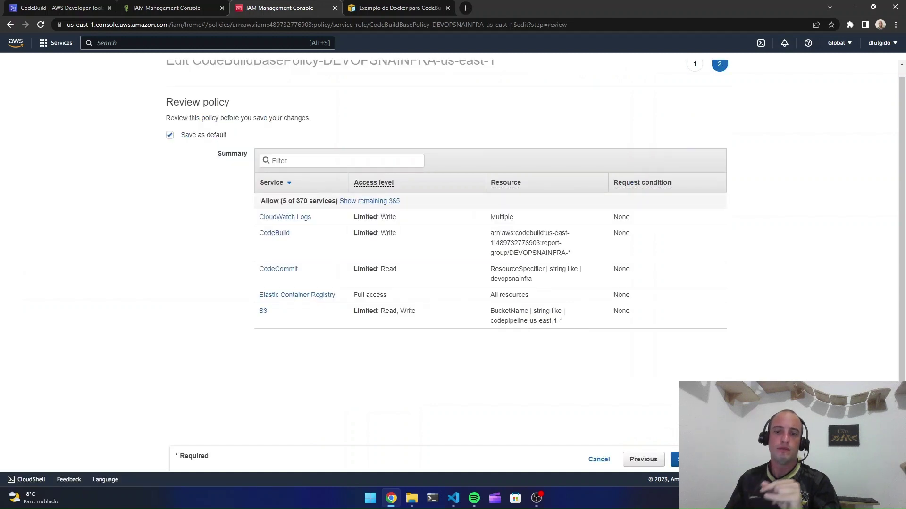
pyautogui.moveTo(391, 296); pyautogui.dragTo(250, 296)
pyautogui.click(168, 283)
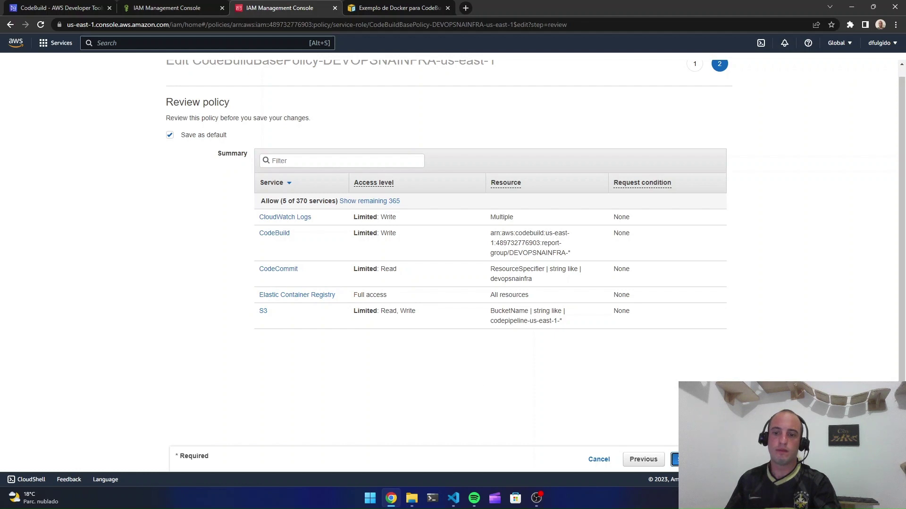
pyautogui.click(682, 459)
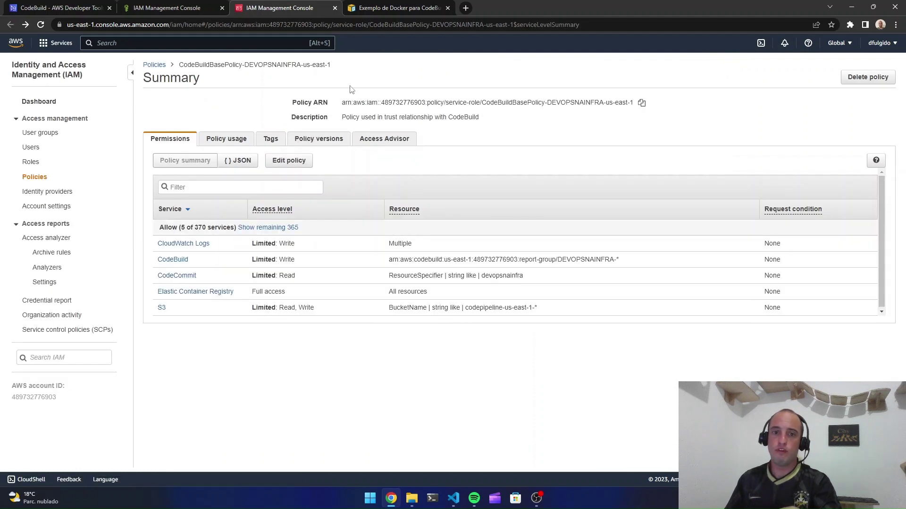
pyautogui.click(222, 11)
# Close the IAM role page and start a new pipeline from CodePipeline's Pipelines list
pyautogui.click(222, 11)
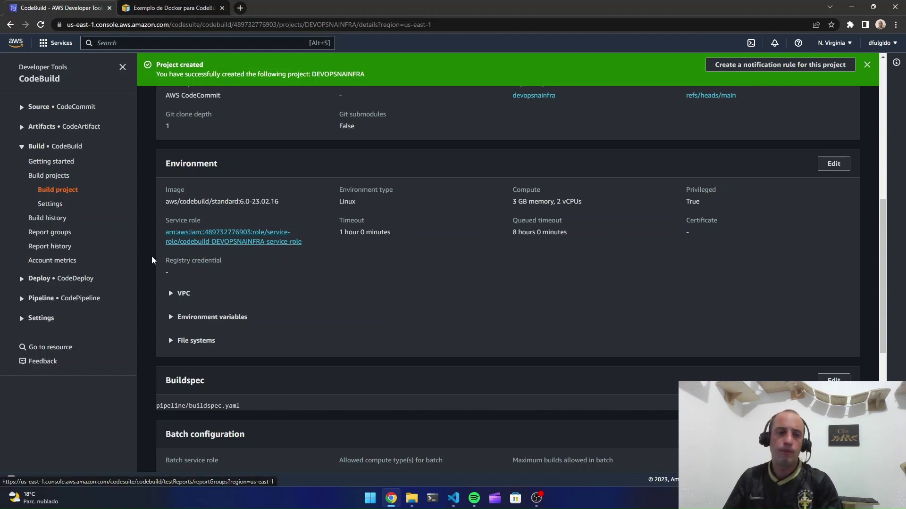
pyautogui.click(41, 300)
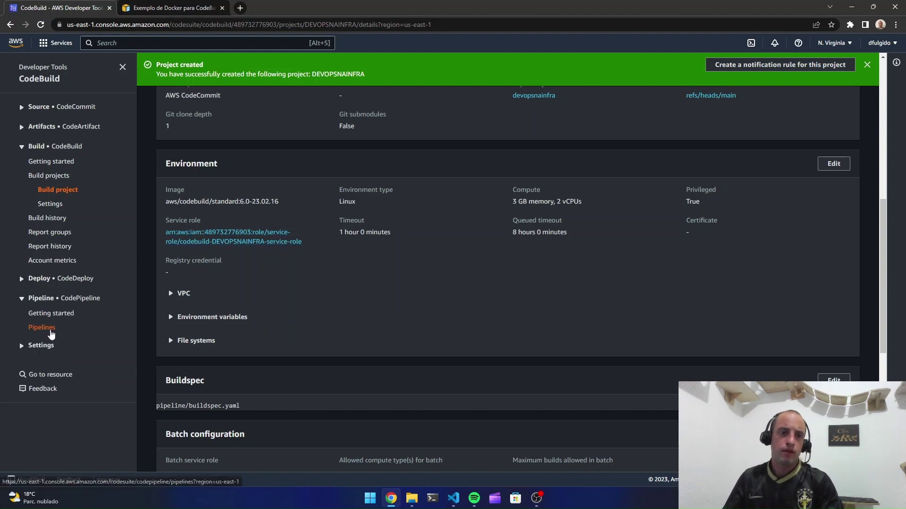
pyautogui.click(39, 328)
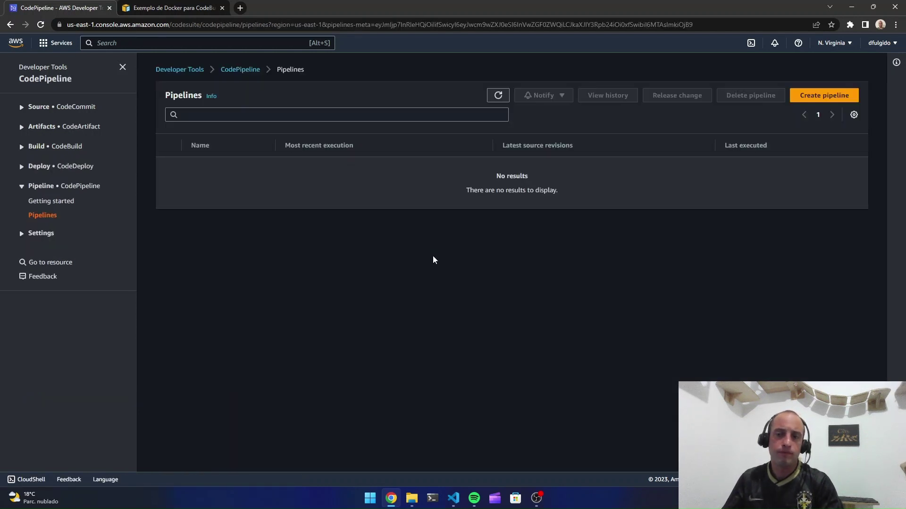
pyautogui.click(821, 97)
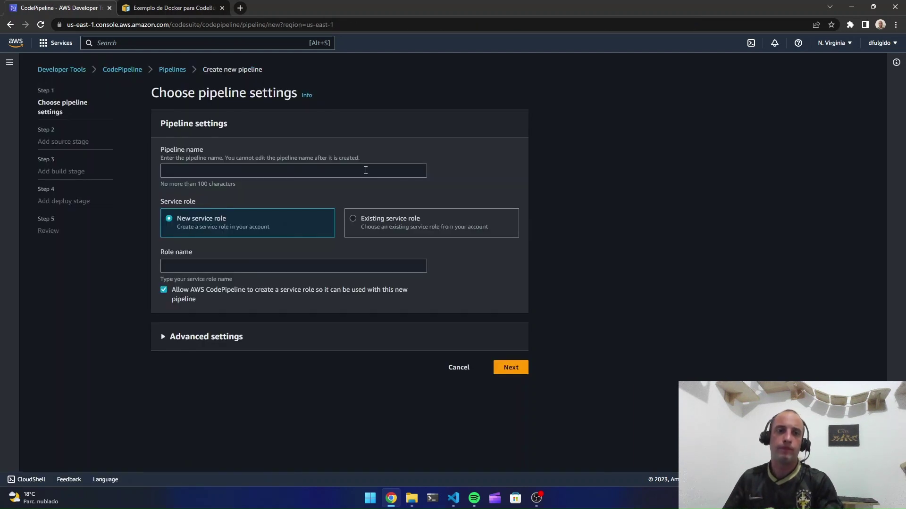
# Name the pipeline DEVOPSNAINFRA, check the advanced artifact settings, and continue to the source stage
pyautogui.click(293, 170)
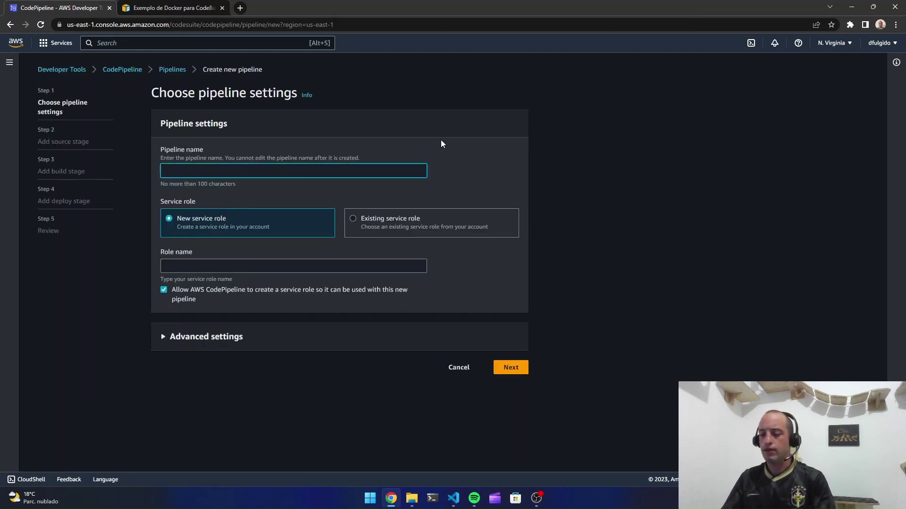
pyautogui.write('DEVOPSNAI')
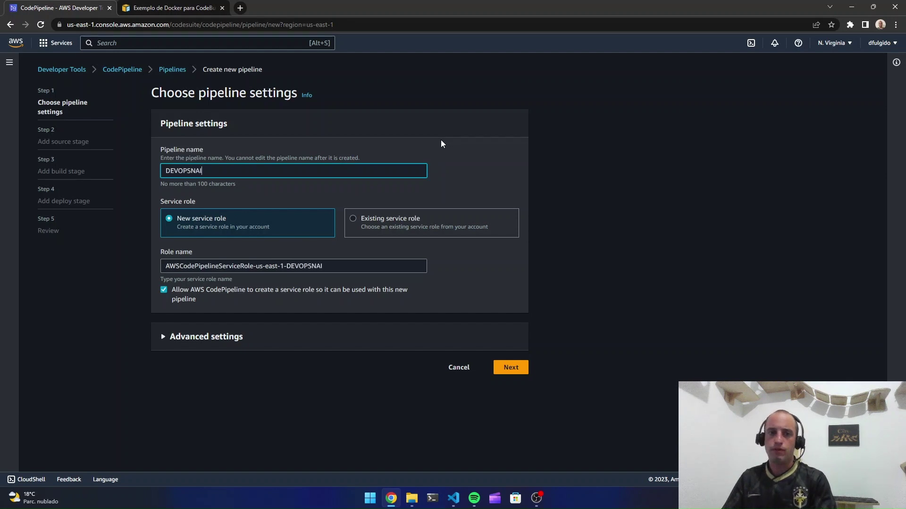
pyautogui.write('NFRA')
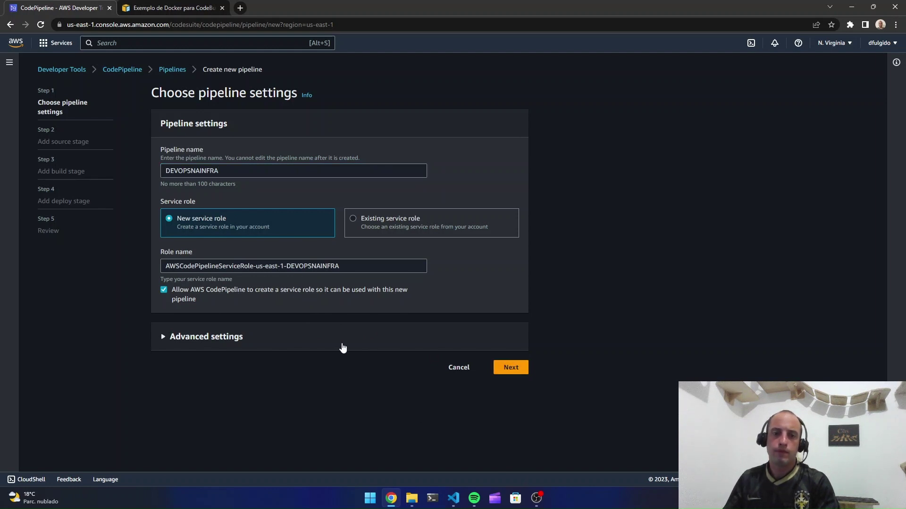
pyautogui.click(342, 346)
pyautogui.scroll(-2, 330, 358)
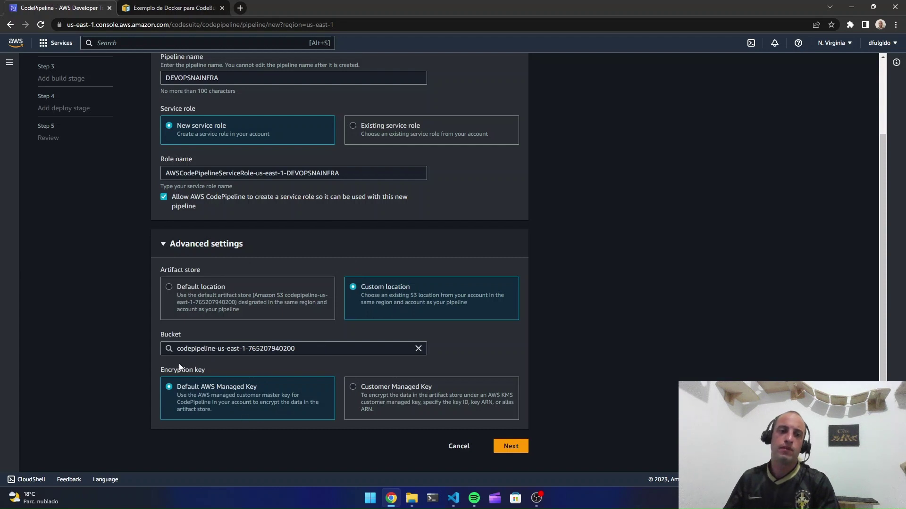
pyautogui.click(520, 449)
pyautogui.click(200, 172)
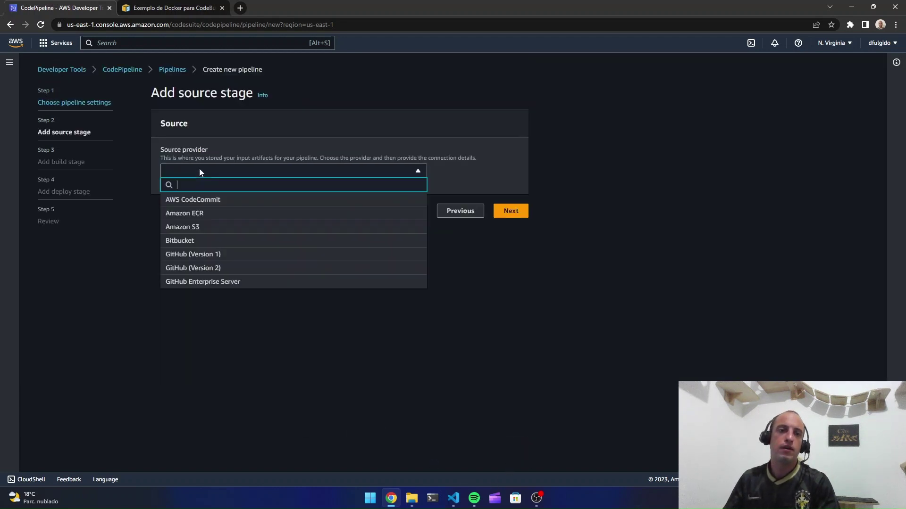
# Choose AWS CodeCommit repository devopsnainfra, branch main, as the source and click Next
pyautogui.click(231, 201)
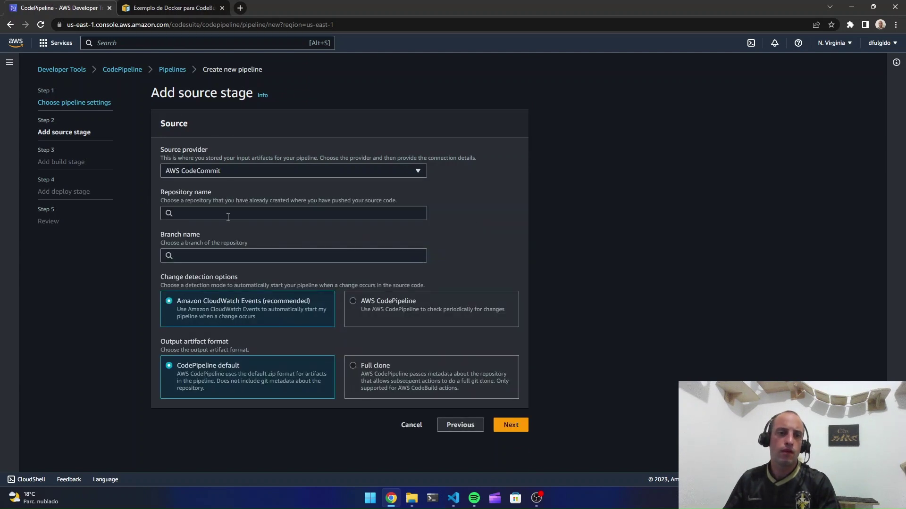
pyautogui.click(226, 214)
pyautogui.click(226, 231)
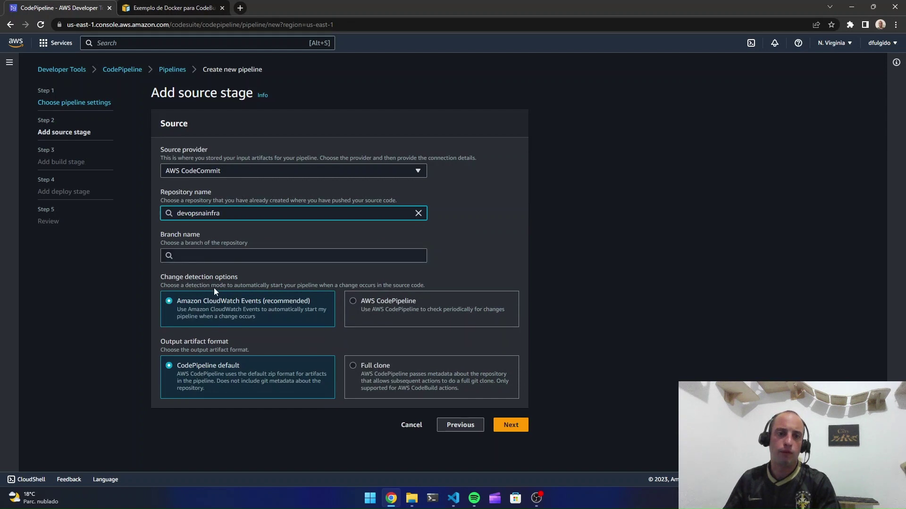
pyautogui.click(215, 256)
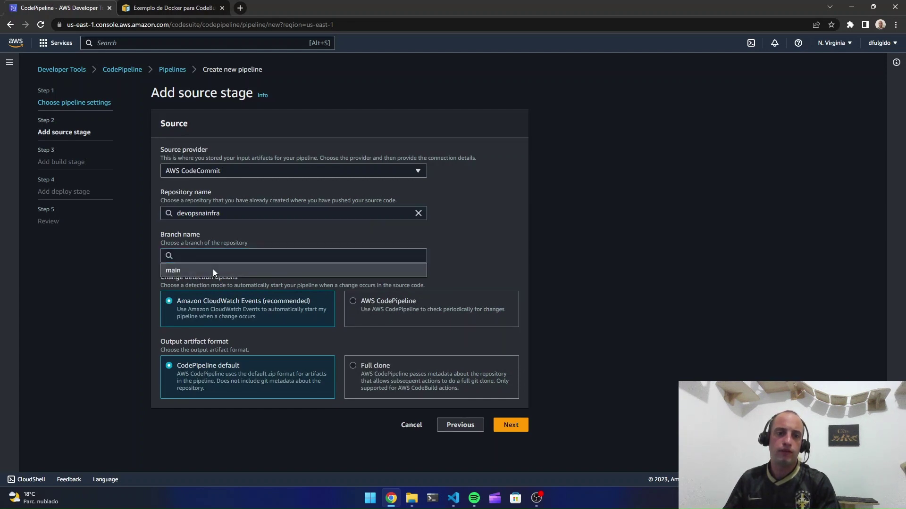
pyautogui.click(213, 270)
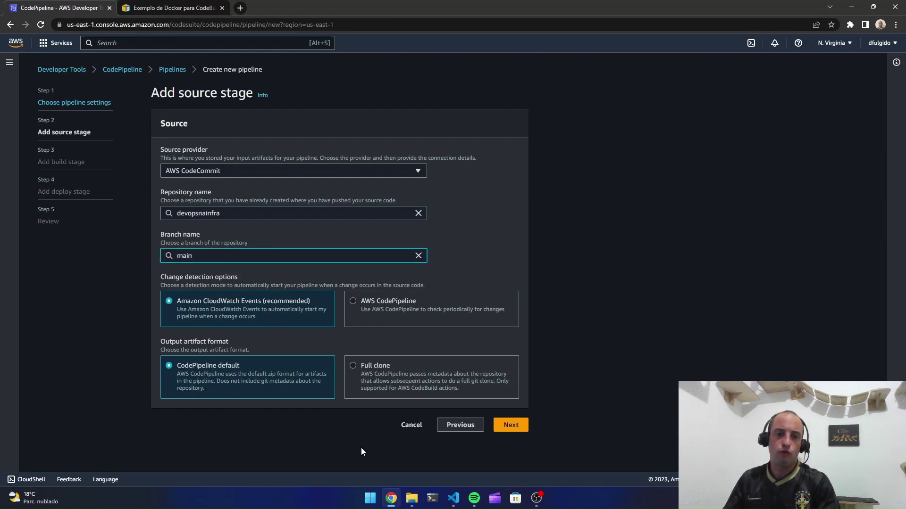
pyautogui.click(511, 425)
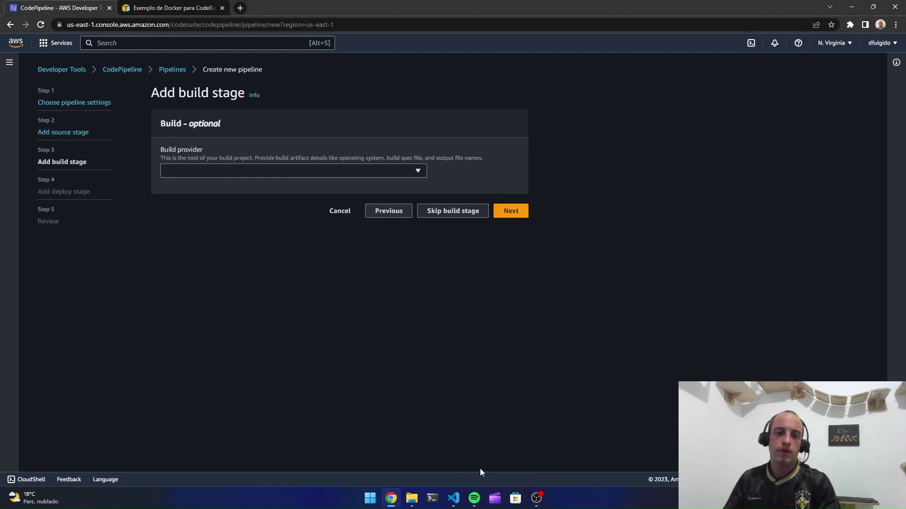
# Set the build stage to AWS CodeBuild with project DEVOPSNAINFRA and advance to the deploy stage
pyautogui.click(239, 172)
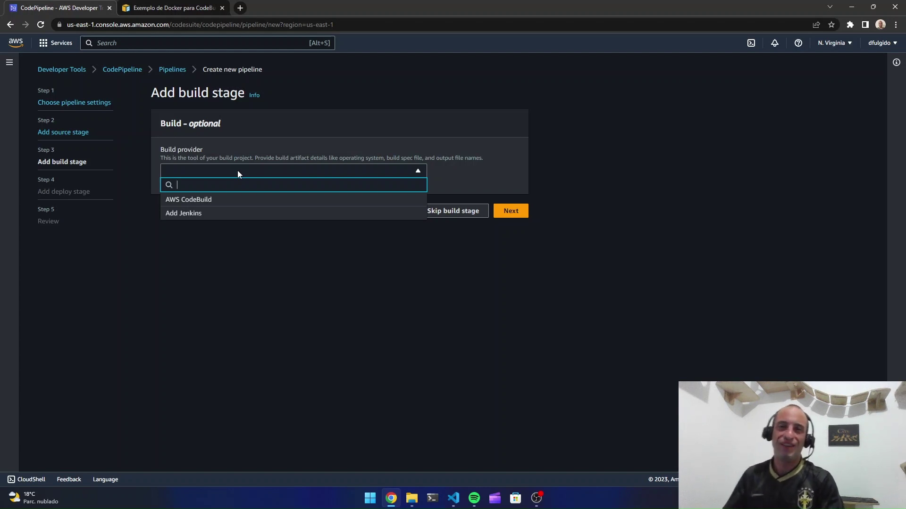
pyautogui.click(228, 200)
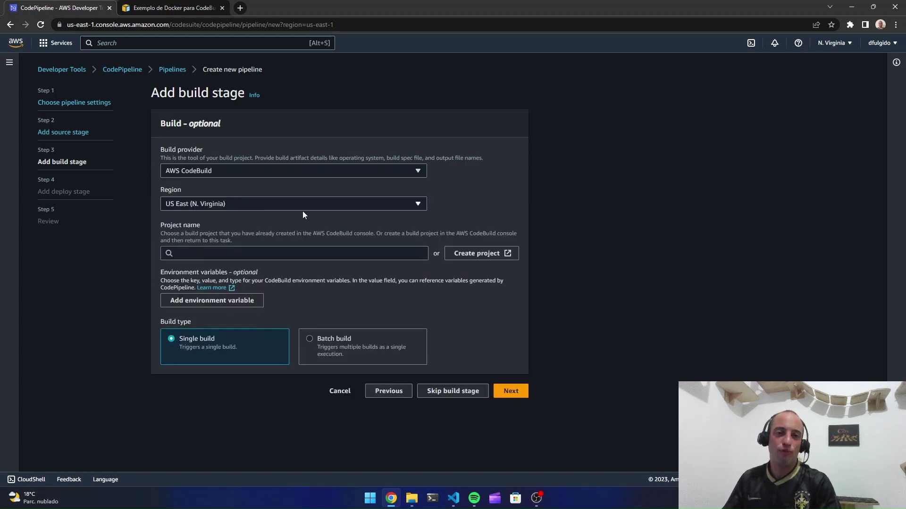
pyautogui.click(263, 250)
pyautogui.write('dev')
pyautogui.click(264, 269)
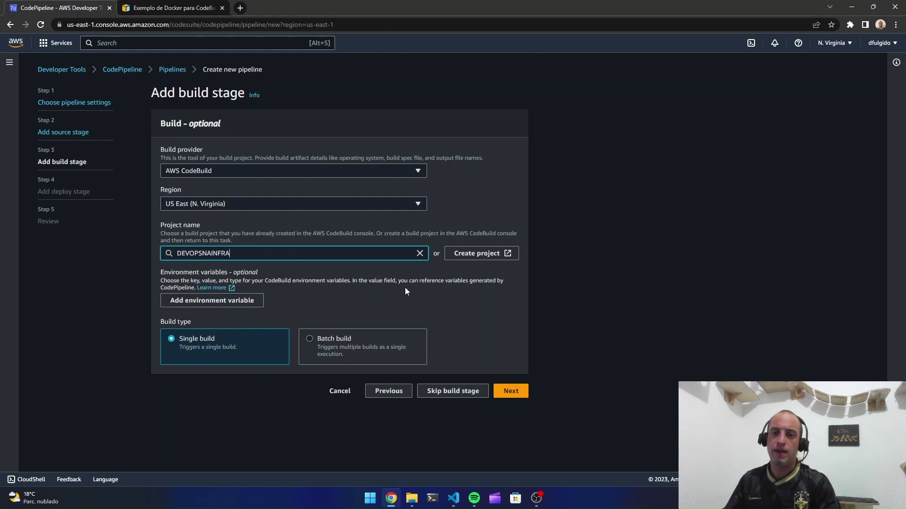
pyautogui.click(511, 394)
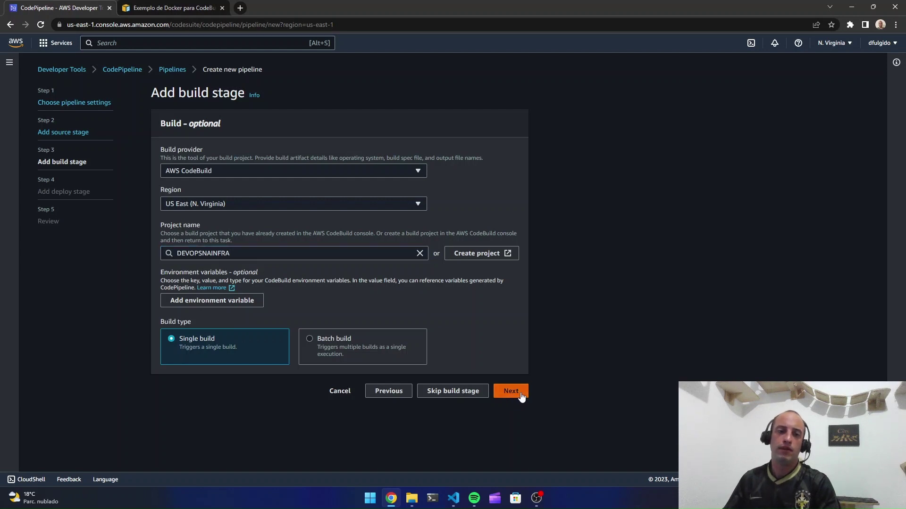
pyautogui.click(231, 174)
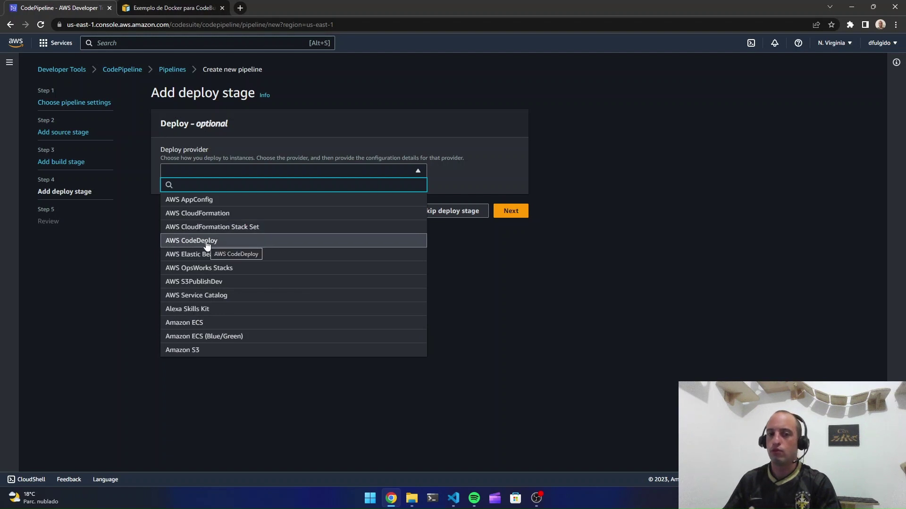
# Deploy with Amazon ECS to cluster DEVOPS-NA-INFRA, service APACHE, then check the Dockerfile in VS Code
pyautogui.click(193, 322)
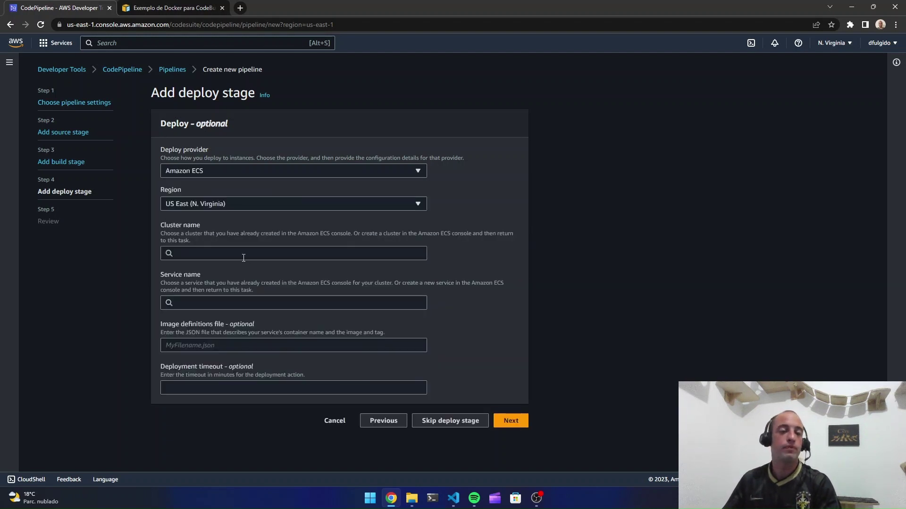
pyautogui.click(250, 253)
pyautogui.click(242, 273)
pyautogui.click(241, 302)
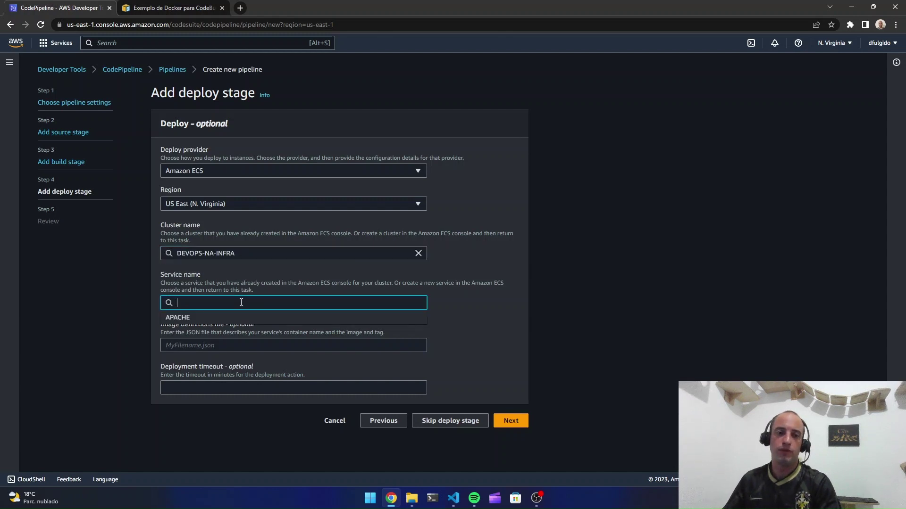
pyautogui.click(235, 317)
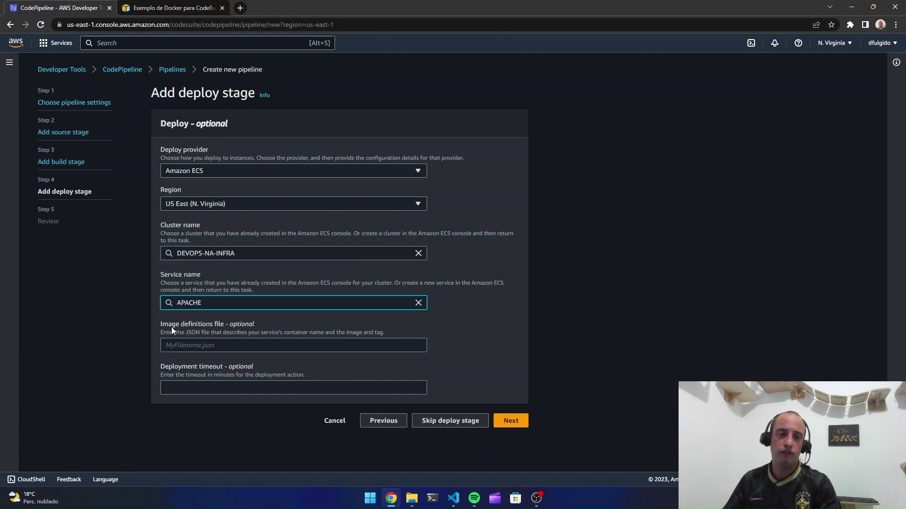
pyautogui.moveTo(171, 328); pyautogui.dragTo(214, 336)
pyautogui.click(269, 348)
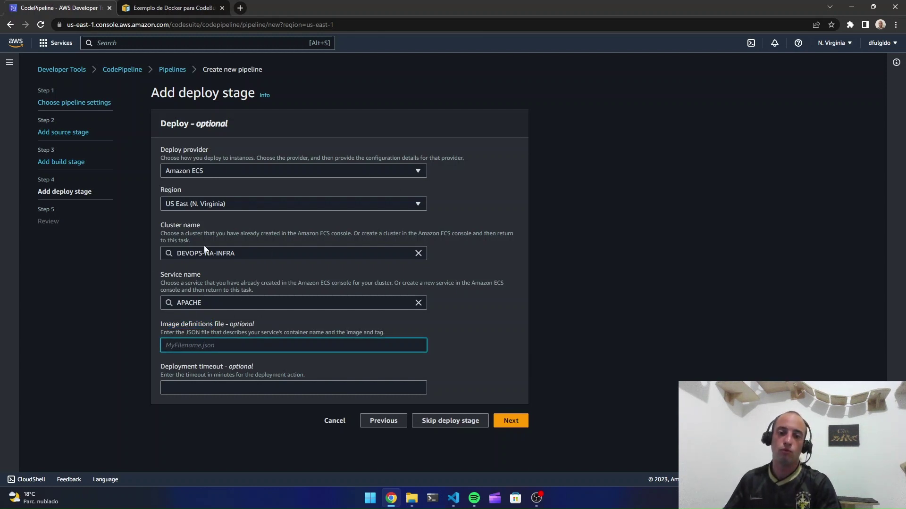
pyautogui.click(453, 499)
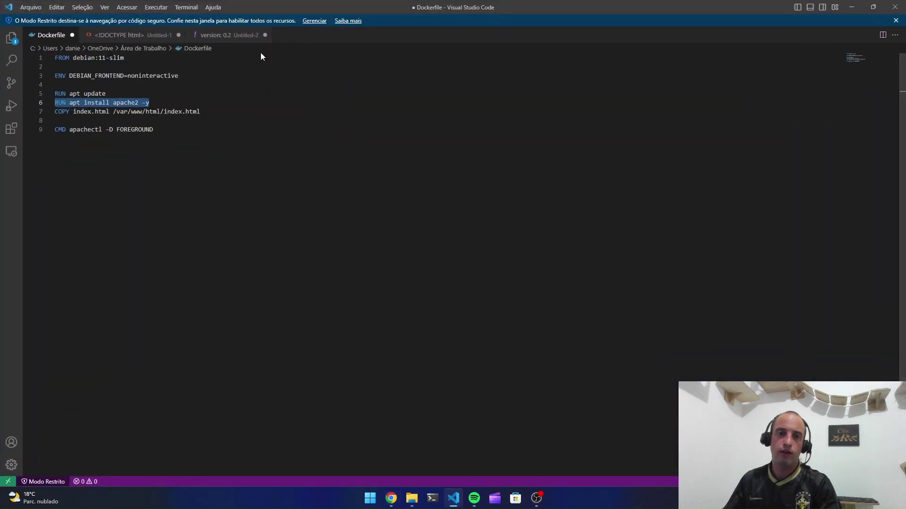
# Inspect the buildspec's imagedefinitions.json printf command and artifact lines, then continue to Review
pyautogui.click(225, 36)
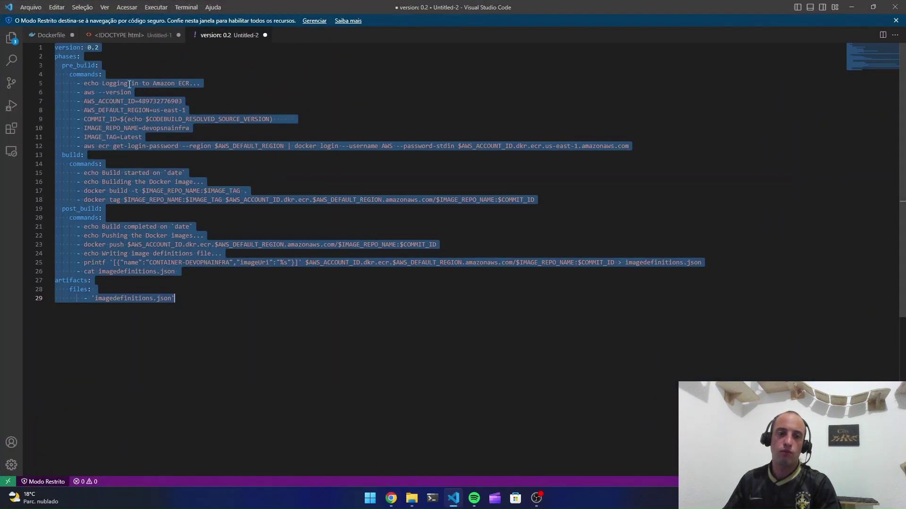
pyautogui.press('Escape')
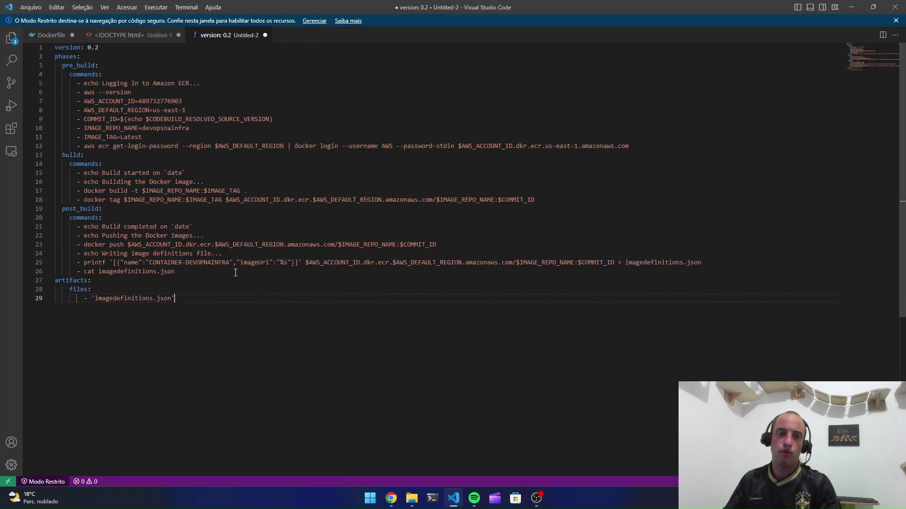
pyautogui.moveTo(702, 263); pyautogui.dragTo(91, 262)
pyautogui.moveTo(174, 298); pyautogui.dragTo(77, 271)
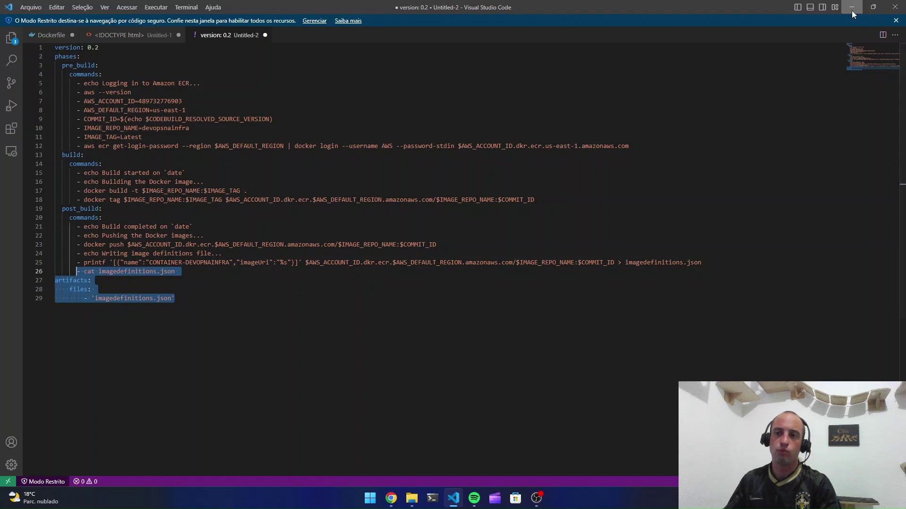
pyautogui.click(851, 9)
pyautogui.click(512, 421)
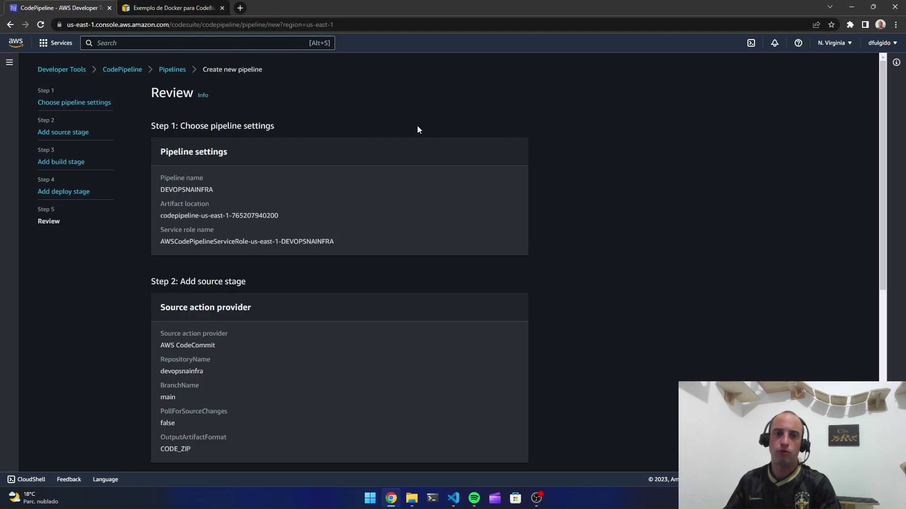
# Review the pipeline summary and create the DEVOPSNAINFRA pipeline
pyautogui.scroll(-7, 437, 190)
pyautogui.click(486, 445)
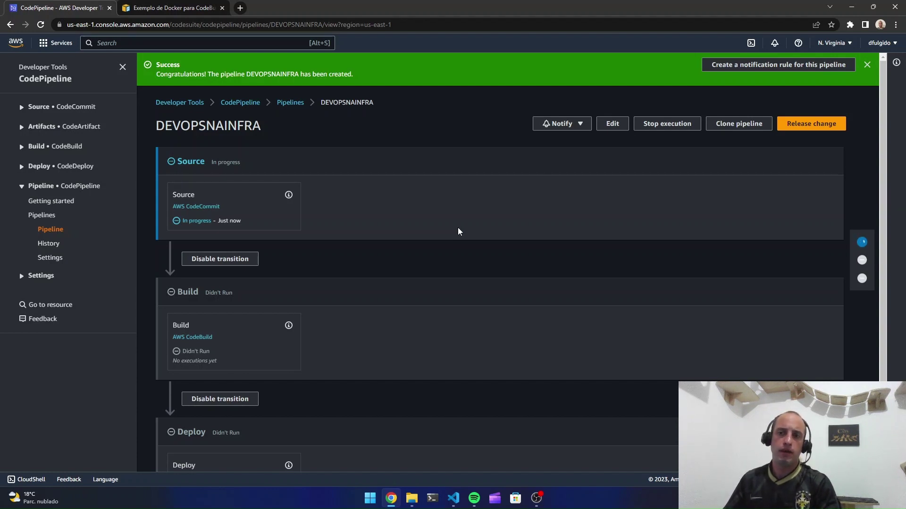
# Dismiss the success banner and open CodeBuild Build projects in a new browser tab
pyautogui.click(867, 66)
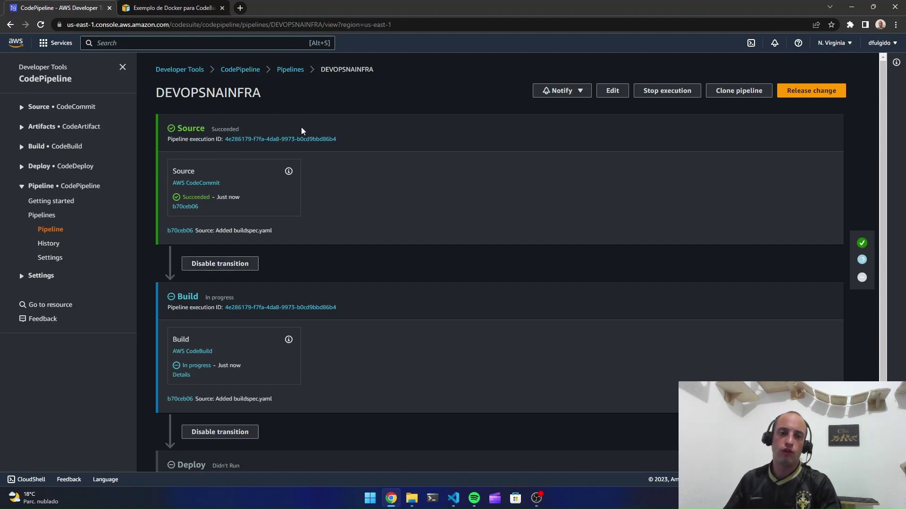
pyautogui.scroll(-2, 297, 230)
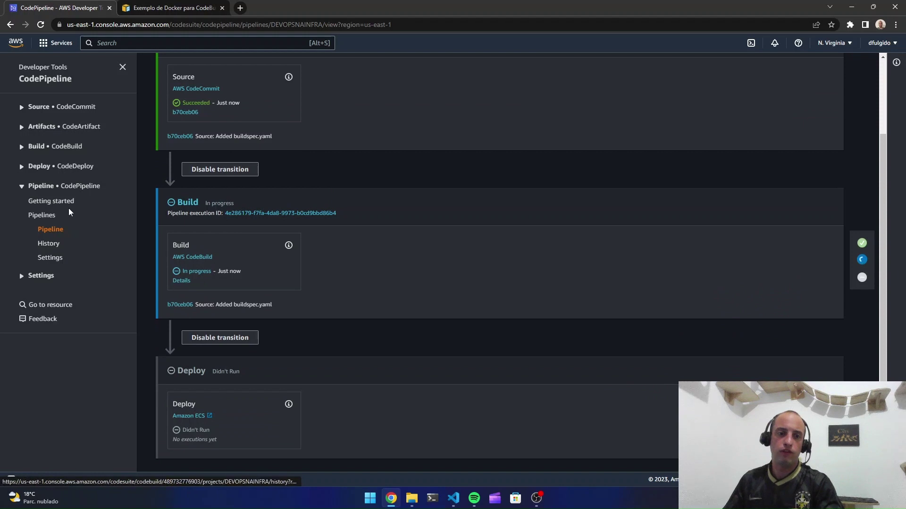
pyautogui.click(21, 147)
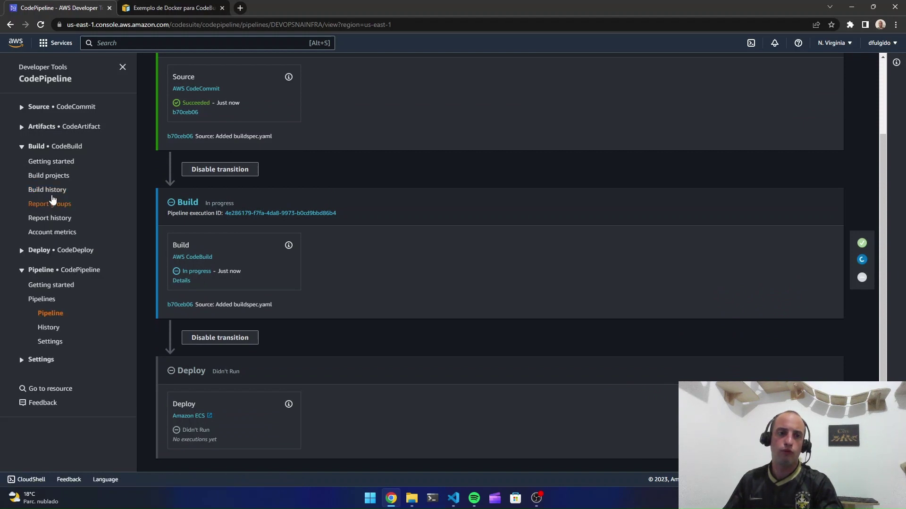
pyautogui.middleClick(38, 177)
pyautogui.click(148, 6)
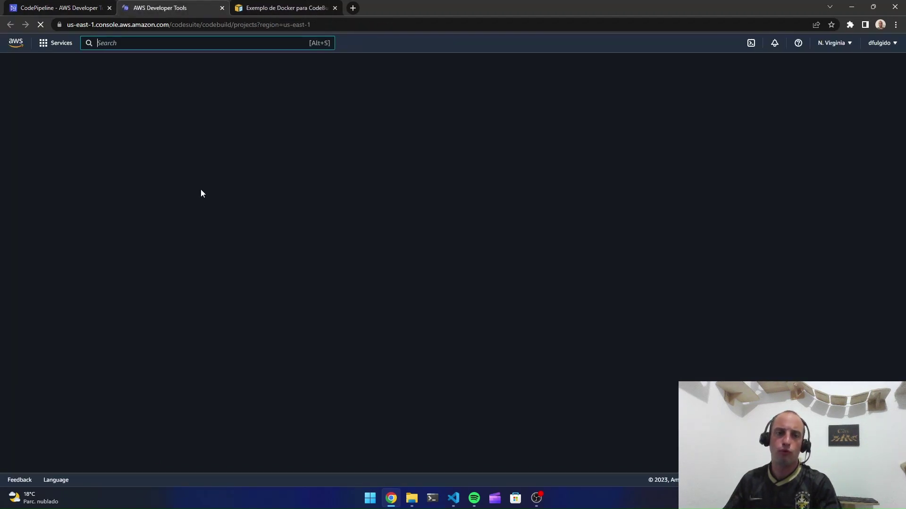
# Tail the live logs of the in-progress DEVOPSNAINFRA build 1
pyautogui.click(206, 169)
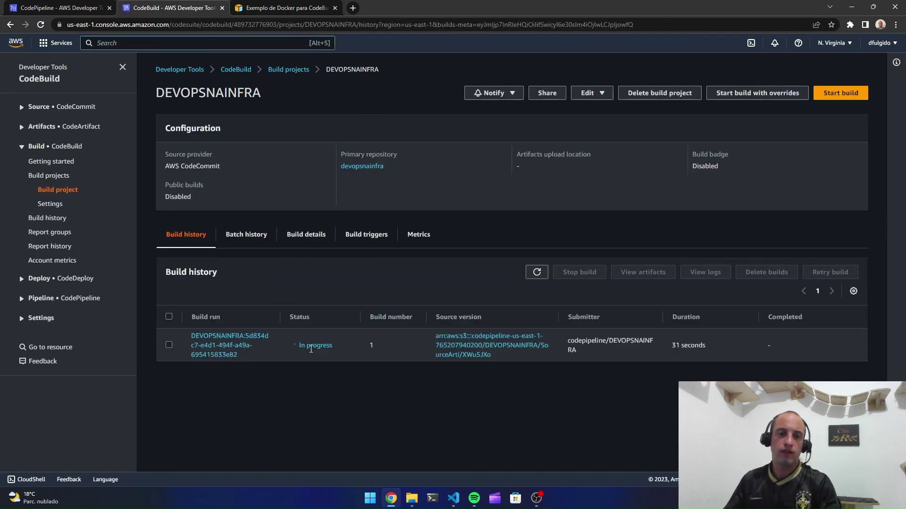
pyautogui.click(210, 340)
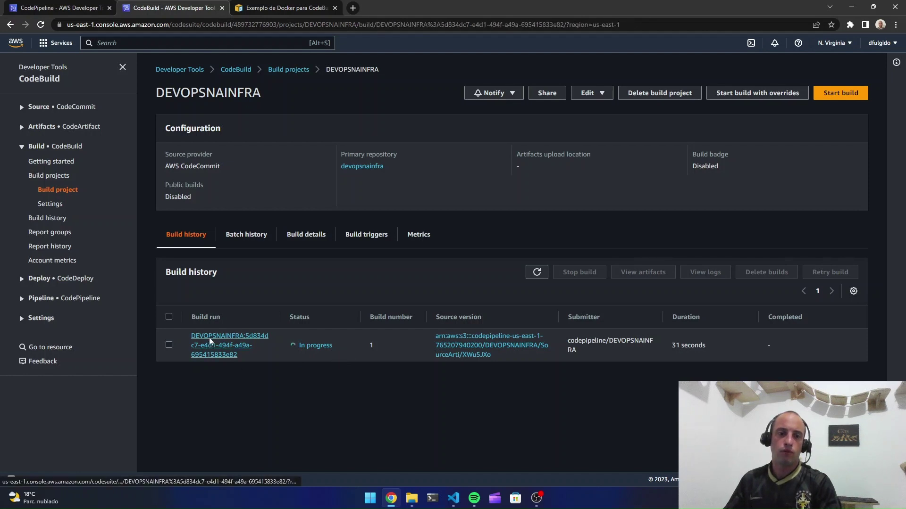
pyautogui.click(781, 291)
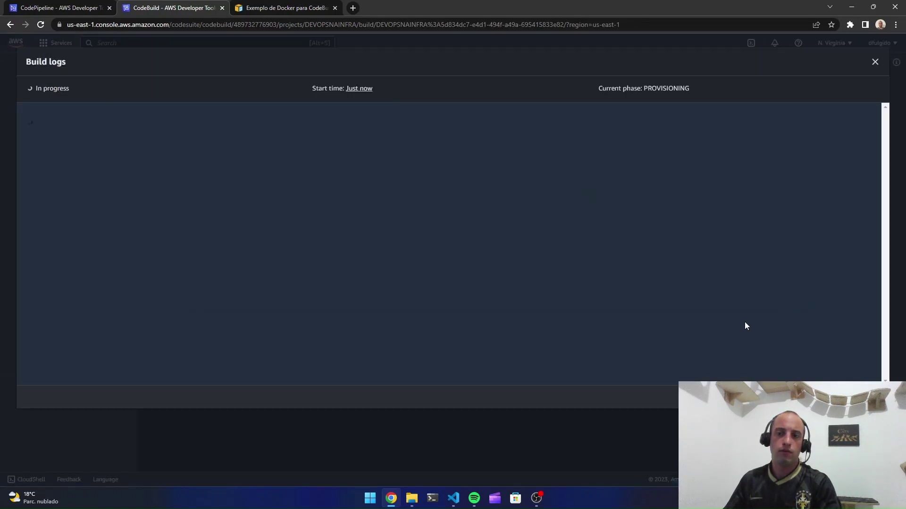
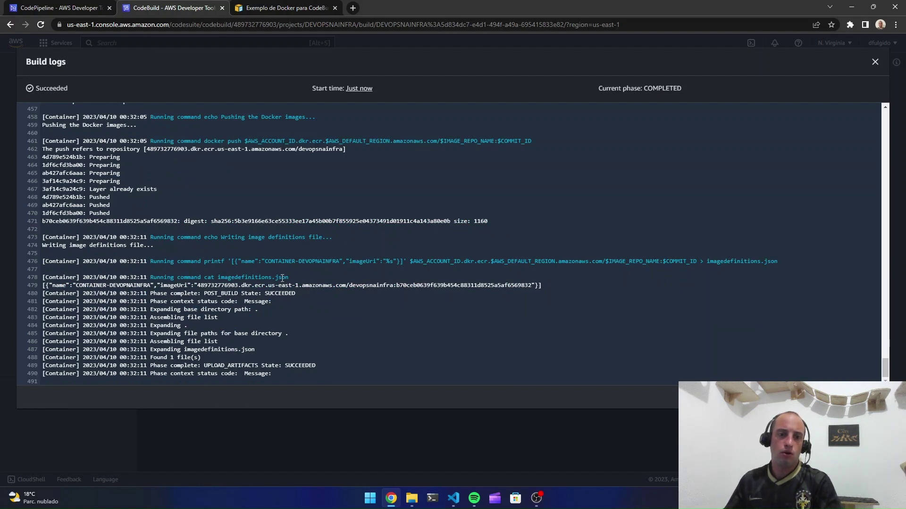
# Point out imagedefinitions.json and the Succeeded status in the build logs, then close the logs
pyautogui.moveTo(290, 278); pyautogui.dragTo(220, 278)
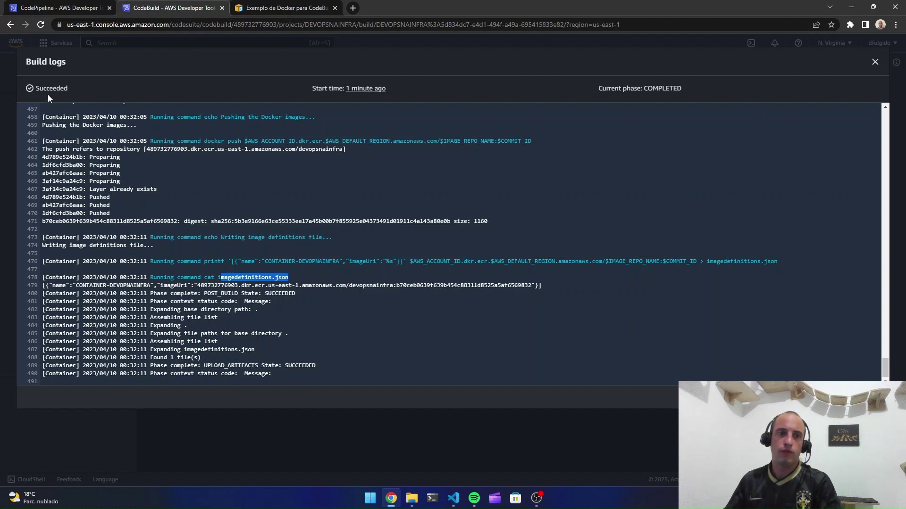
pyautogui.moveTo(39, 90); pyautogui.dragTo(68, 90)
pyautogui.click(146, 90)
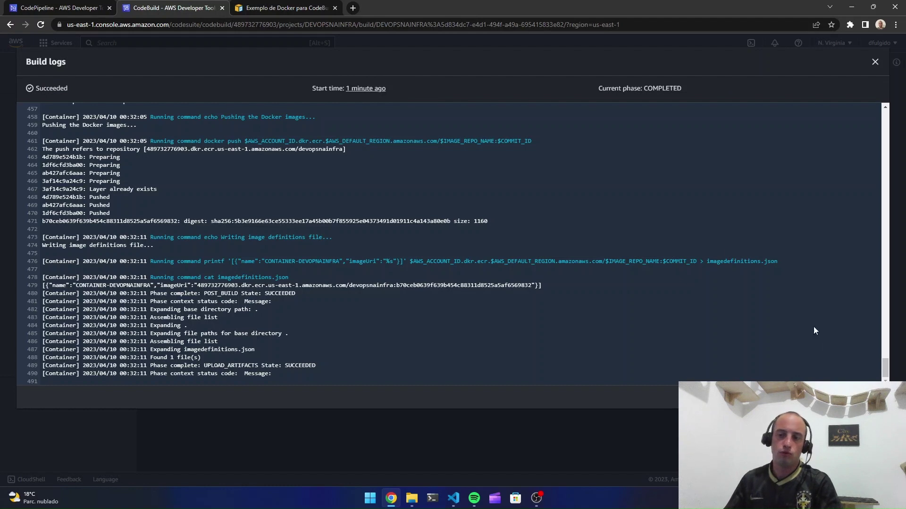
pyautogui.click(615, 438)
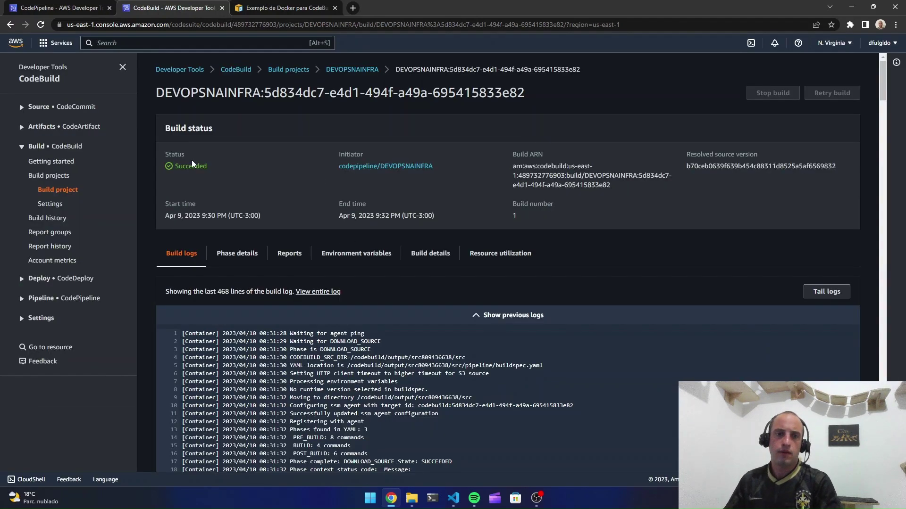
# Show the build's times as relative and return to the DEVOPSNAINFRA pipeline, now deploying
pyautogui.click(207, 218)
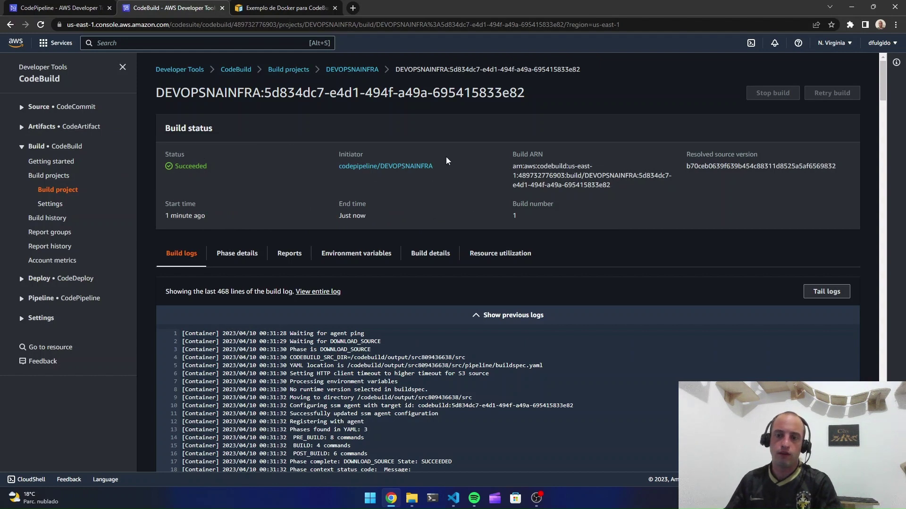
pyautogui.click(59, 7)
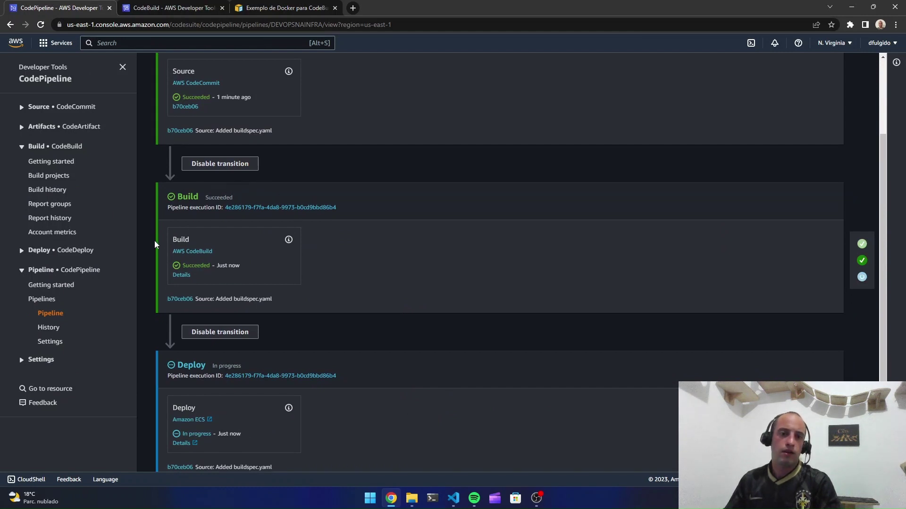
pyautogui.scroll(-1, 257, 221)
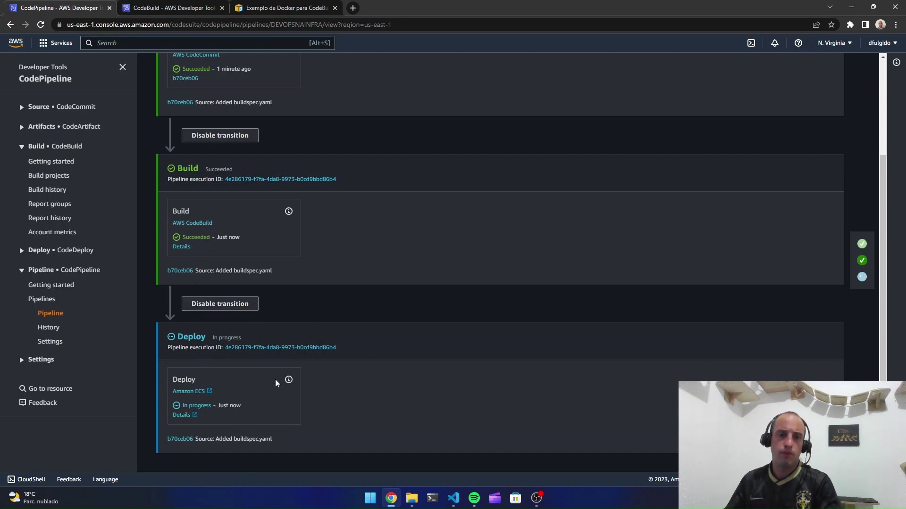
# Duplicate the pipeline page into two extra browser tabs
pyautogui.rightClick(70, 8)
pyautogui.click(112, 71)
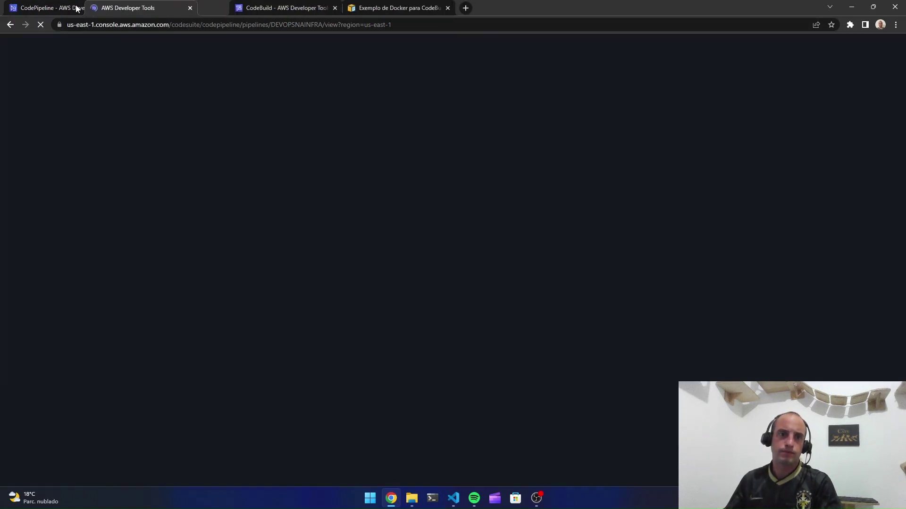
pyautogui.rightClick(56, 9)
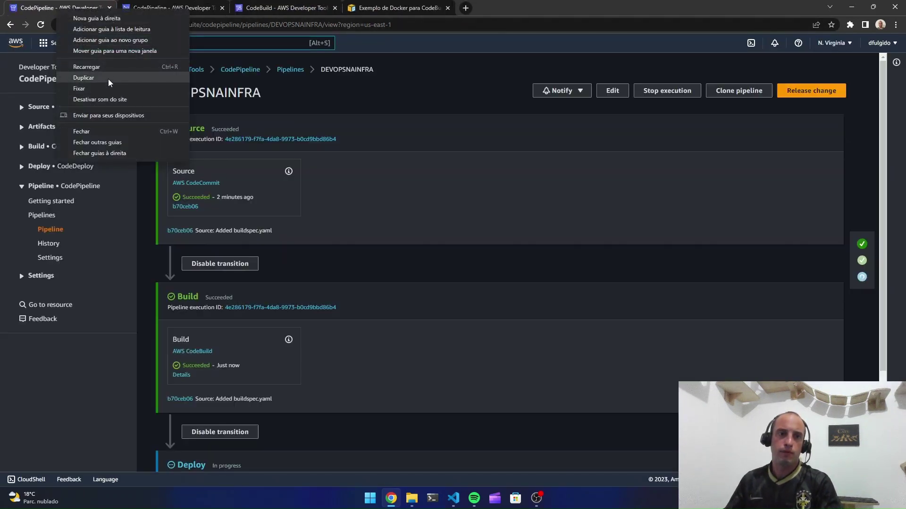
pyautogui.click(108, 78)
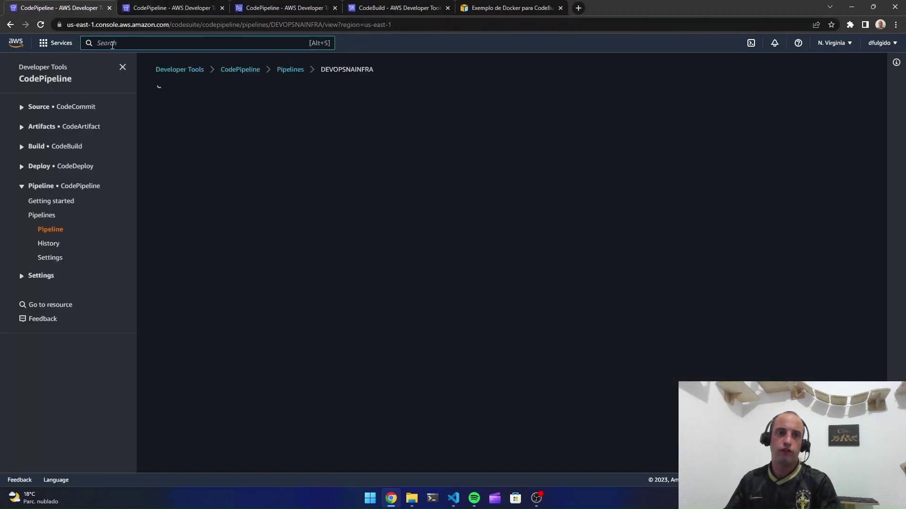
# Open the TG-ALB target group in EC2 and refresh its registered targets
pyautogui.click(112, 43)
pyautogui.write('ec2')
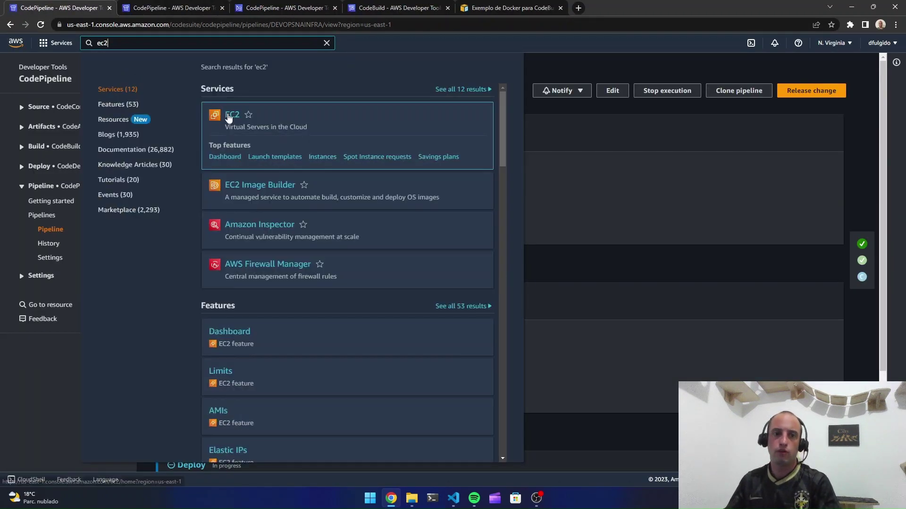
pyautogui.click(229, 117)
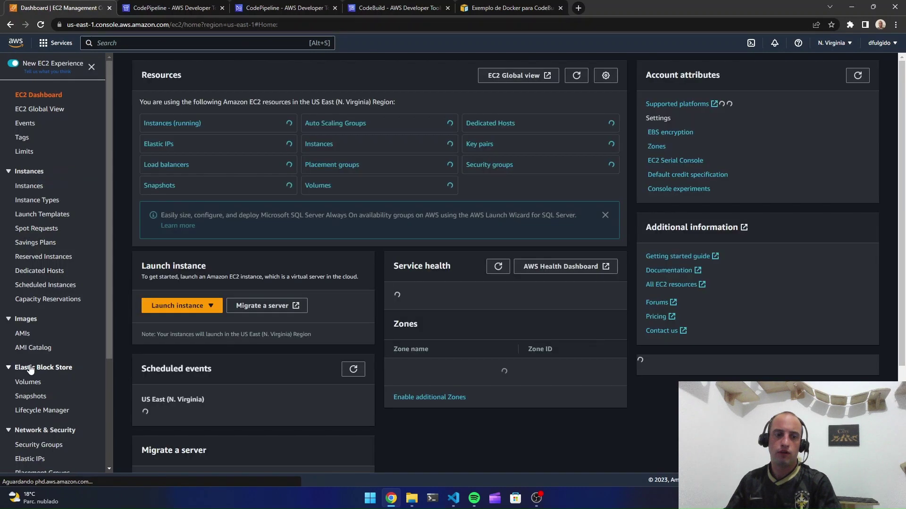
pyautogui.scroll(-3, 76, 373)
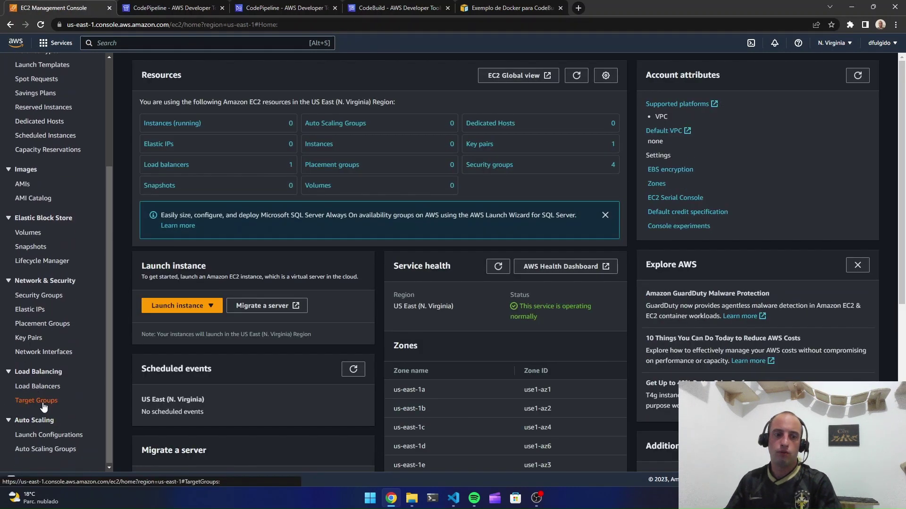
pyautogui.click(43, 396)
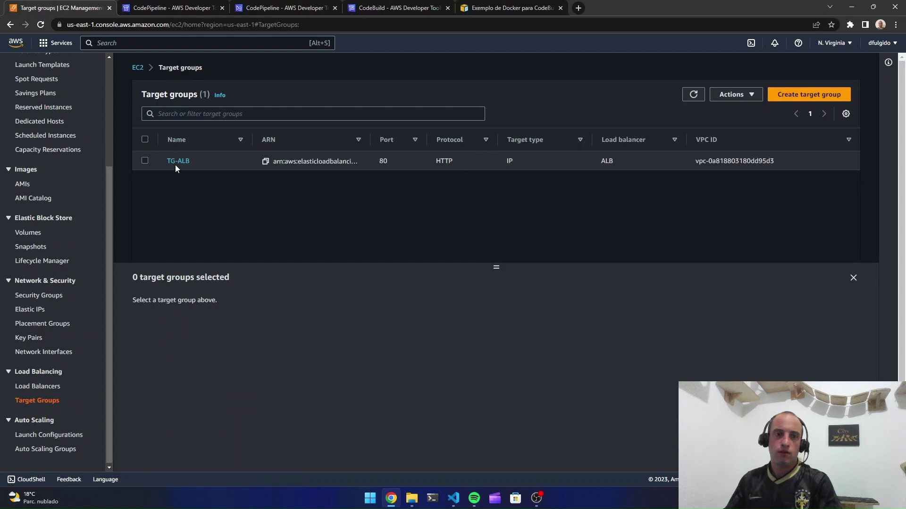
pyautogui.click(175, 164)
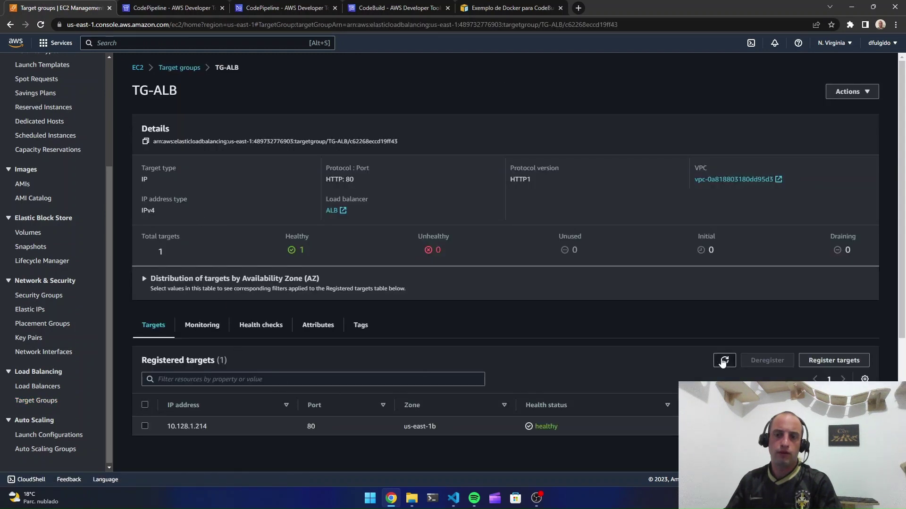
pyautogui.click(724, 360)
# Load Elastic Container Service in another tab, then point out TG-ALB's new 10.128.0.126 target
pyautogui.click(174, 8)
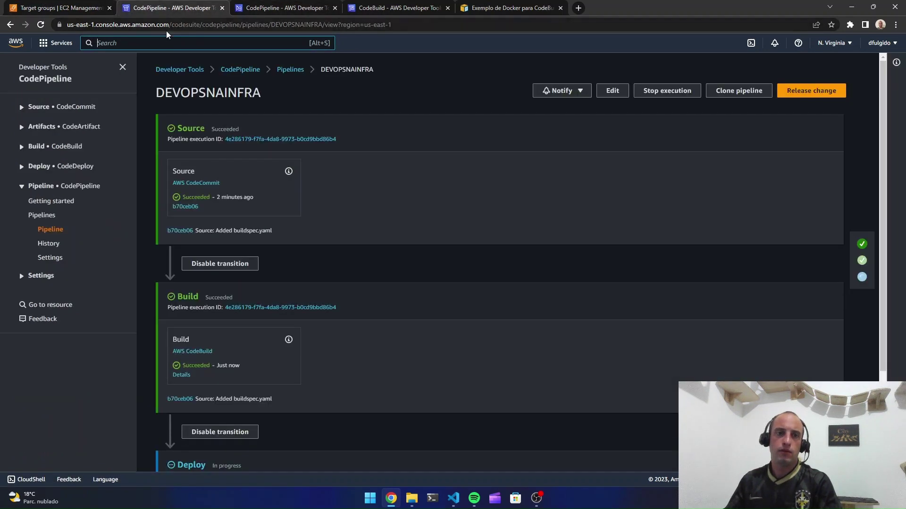
pyautogui.click(160, 43)
pyautogui.write('ecs')
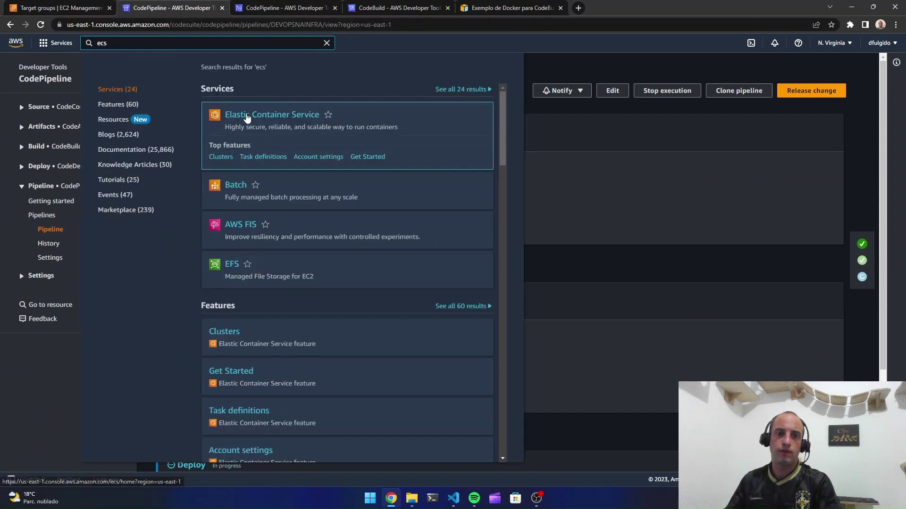
pyautogui.click(237, 115)
pyautogui.click(62, 8)
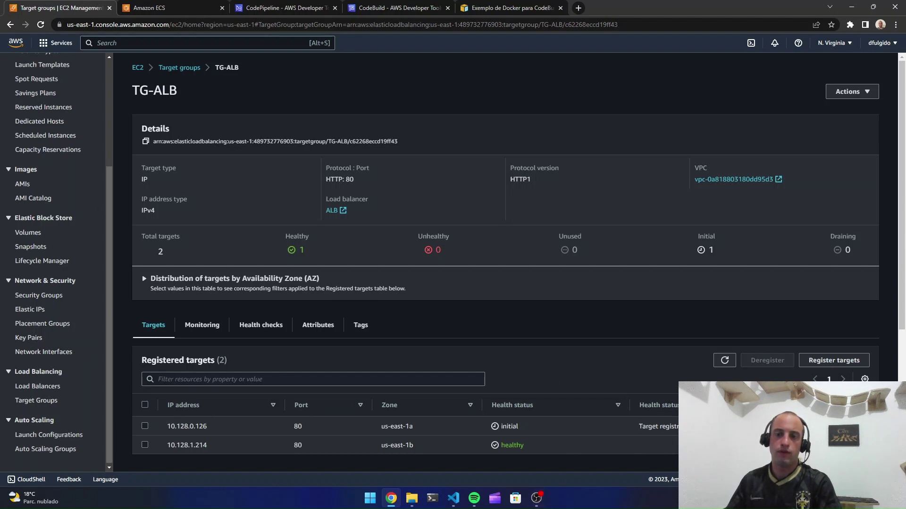
pyautogui.moveTo(688, 426); pyautogui.dragTo(170, 427)
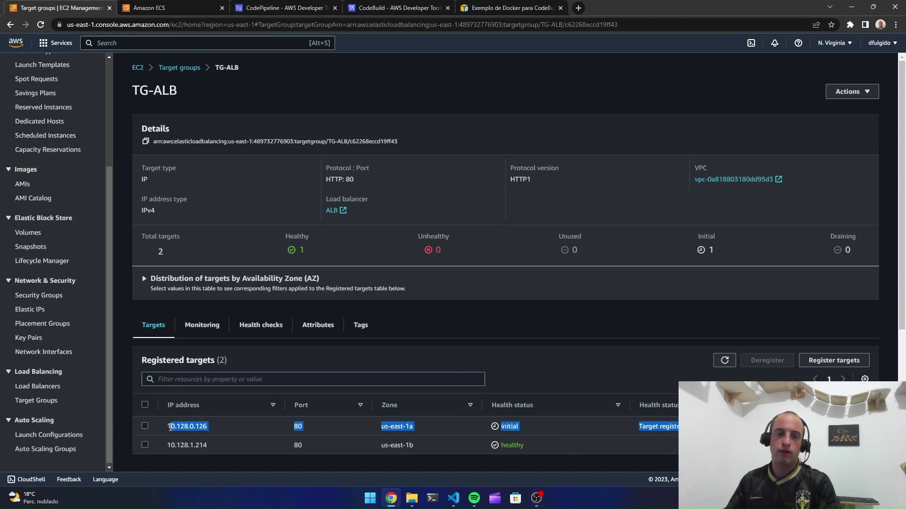
# Open the APACHE service in cluster DEVOPS-NA-INFRA and compare its DEVOPS-NA-INFRA:7 and :8 tasks
pyautogui.hotkey('ctrl', 'Tab')
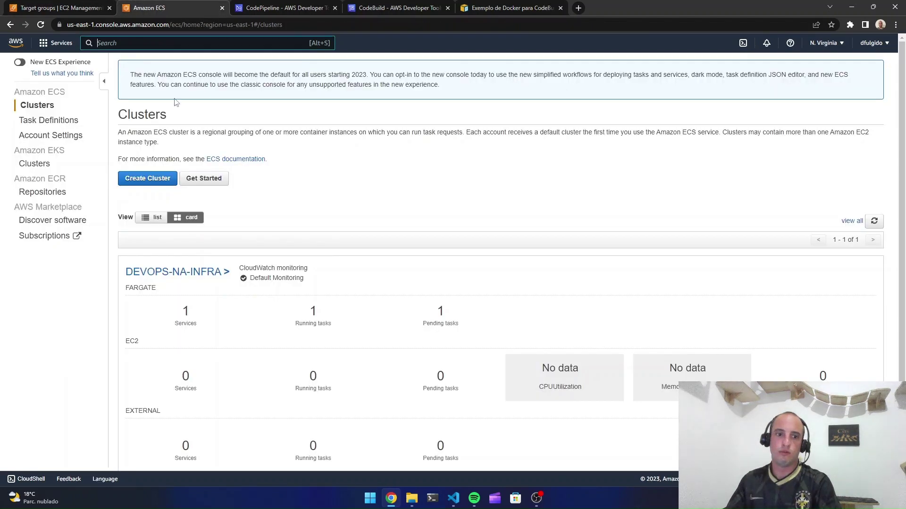
pyautogui.click(164, 275)
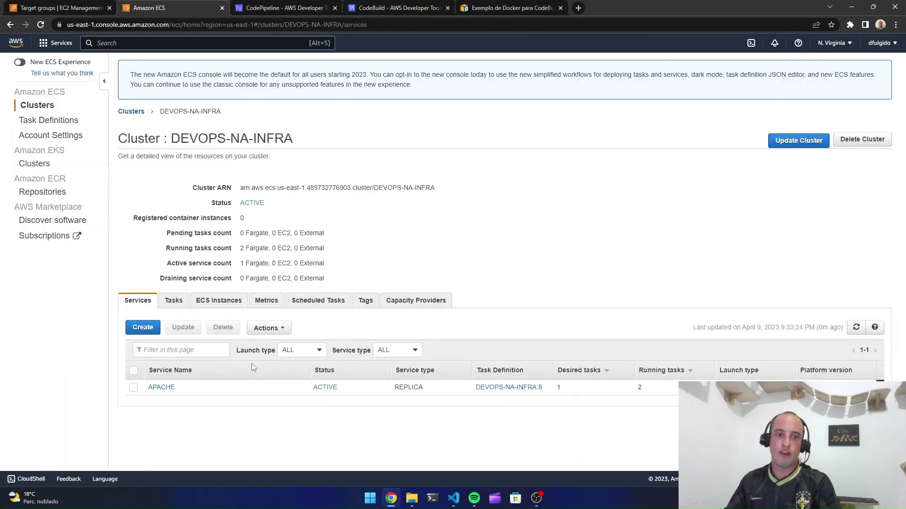
pyautogui.click(165, 390)
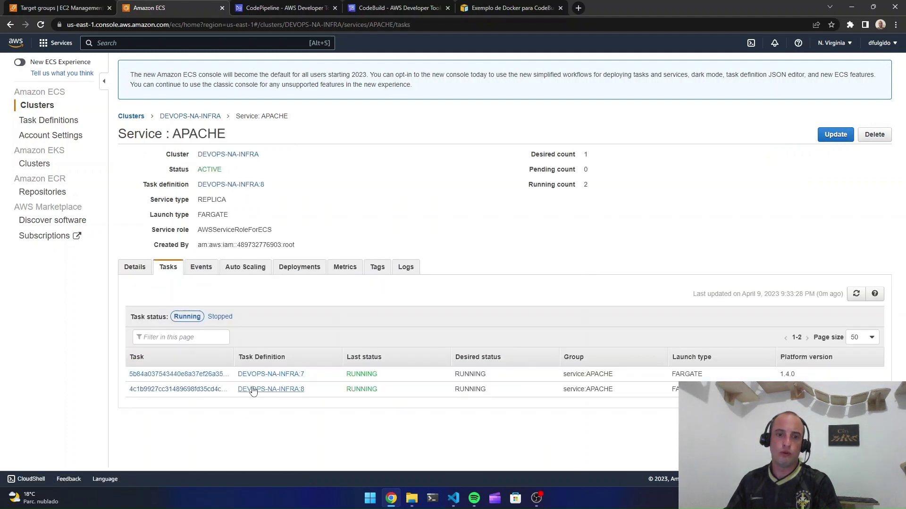
pyautogui.moveTo(305, 375); pyautogui.dragTo(237, 374)
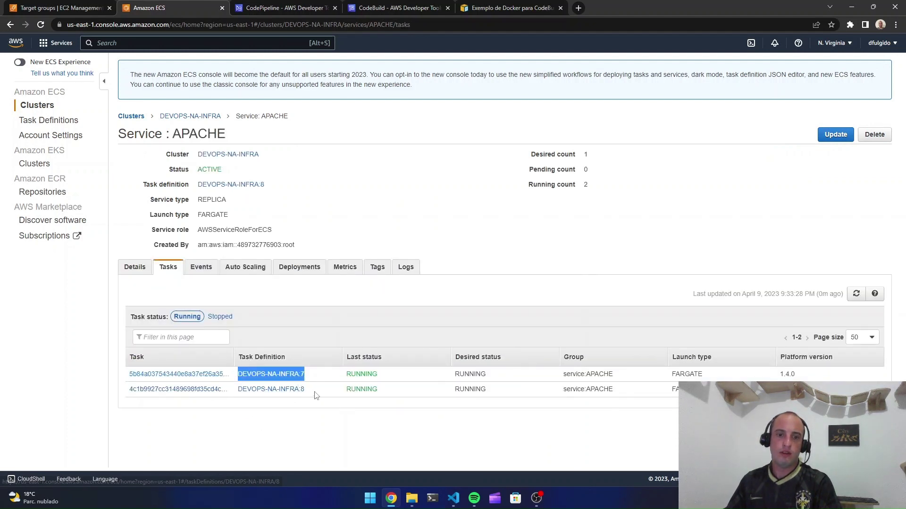
pyautogui.moveTo(313, 392); pyautogui.dragTo(230, 388)
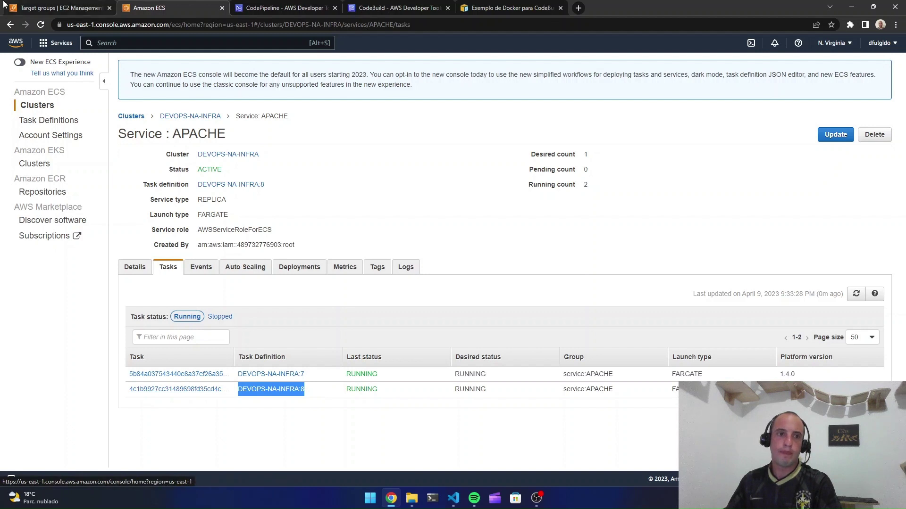
# Open the devopsnainfra ECR repository in a new tab to view its 14 images
pyautogui.rightClick(50, 10)
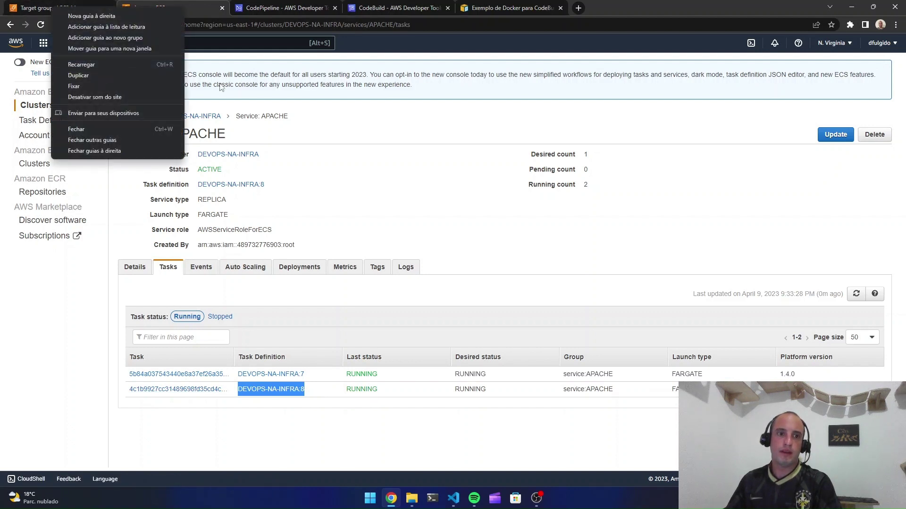
pyautogui.click(237, 216)
pyautogui.middleClick(34, 194)
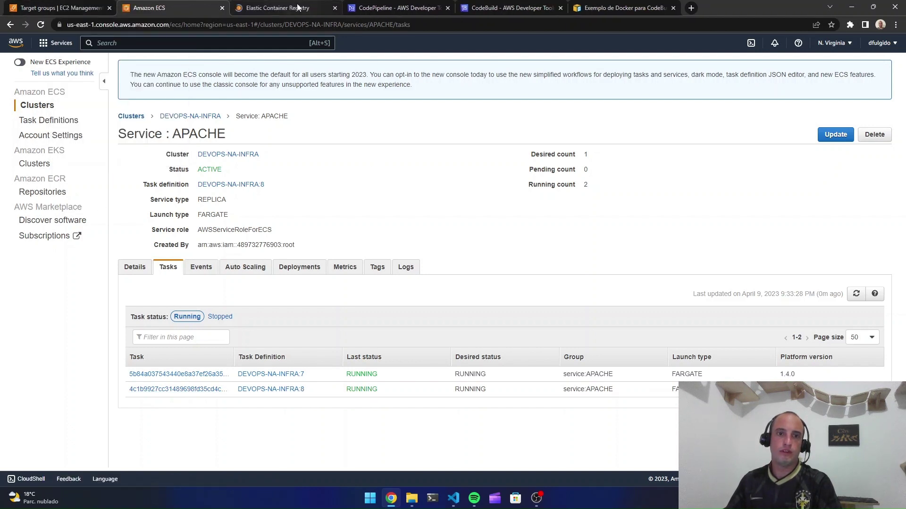
pyautogui.moveTo(284, 8); pyautogui.dragTo(142, 8)
pyautogui.click(206, 217)
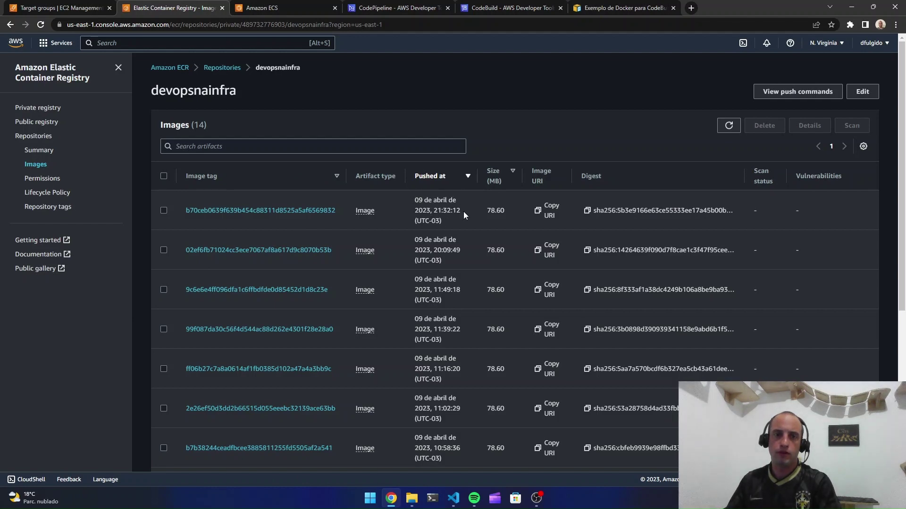
# Refresh the APACHE service's task list, note the DEVOPS-NA-INFRA:7 task, then check the pipeline's Deploy progress
pyautogui.click(283, 7)
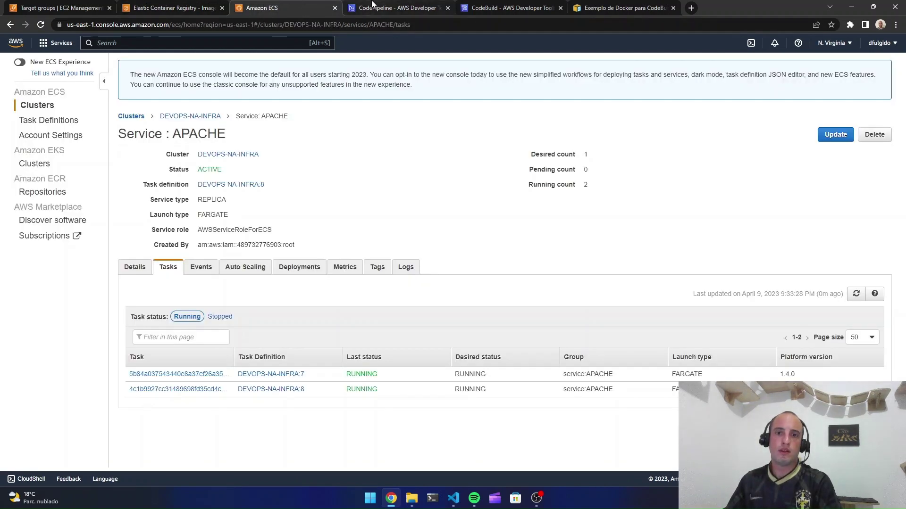
pyautogui.click(372, 4)
pyautogui.hotkey('ctrl', 'shift', 'Tab')
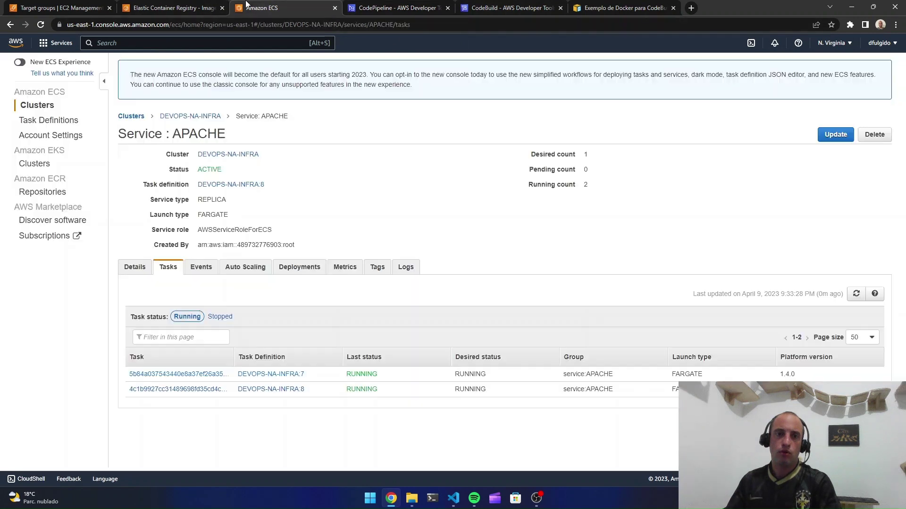
pyautogui.click(856, 293)
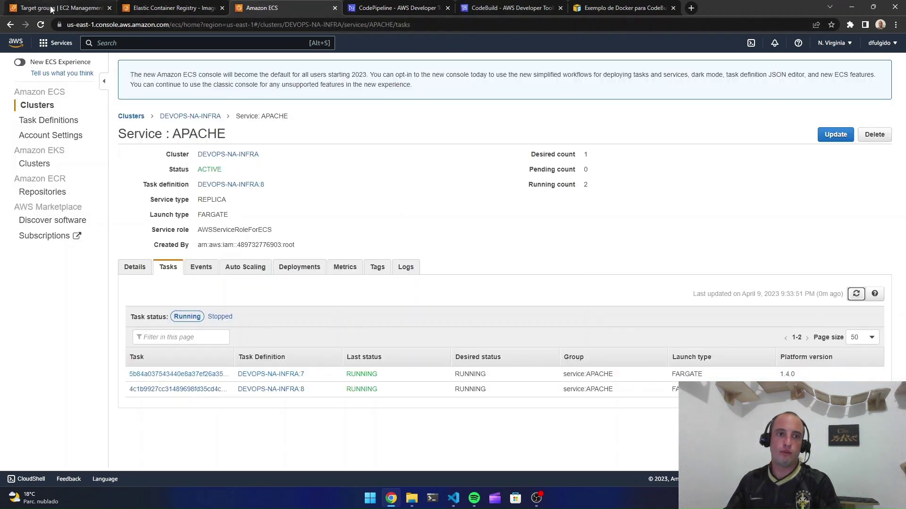
pyautogui.moveTo(305, 374); pyautogui.dragTo(238, 372)
pyautogui.click(409, 297)
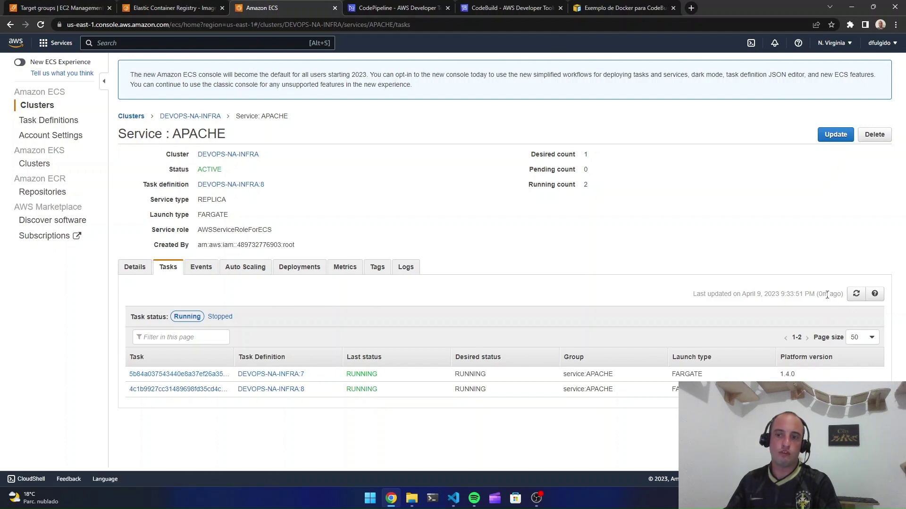
pyautogui.click(406, 6)
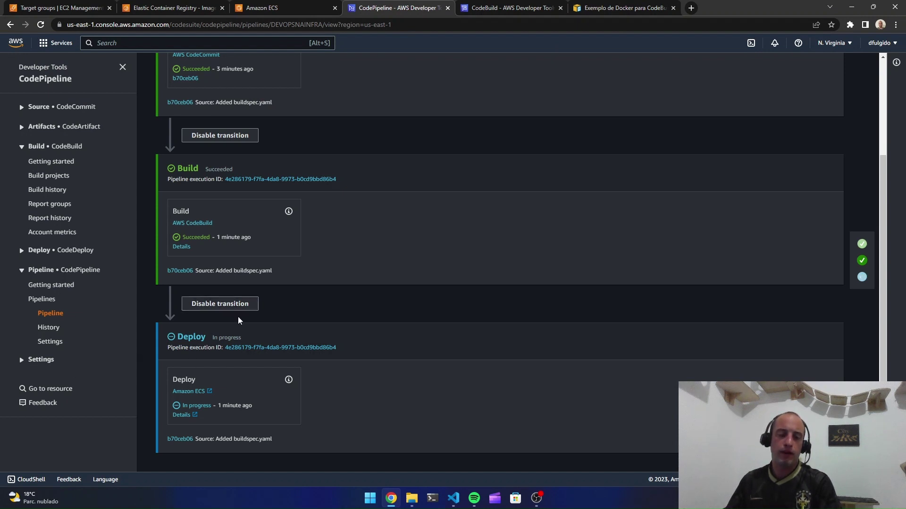
# Glance at the Deploy action's ECS deployments in a new tab, then close it
pyautogui.keyDown('ctrl'); pyautogui.click(188, 417); pyautogui.keyUp('ctrl')
pyautogui.click(480, 7)
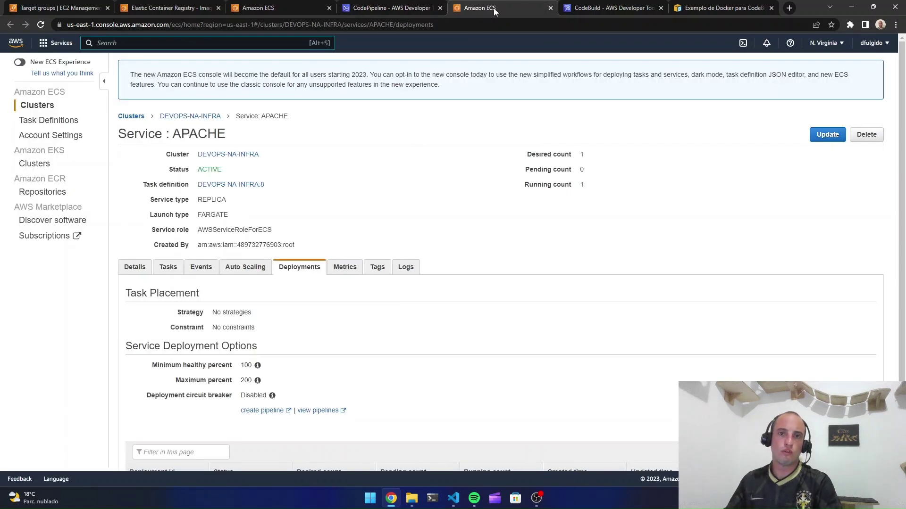
pyautogui.click(551, 8)
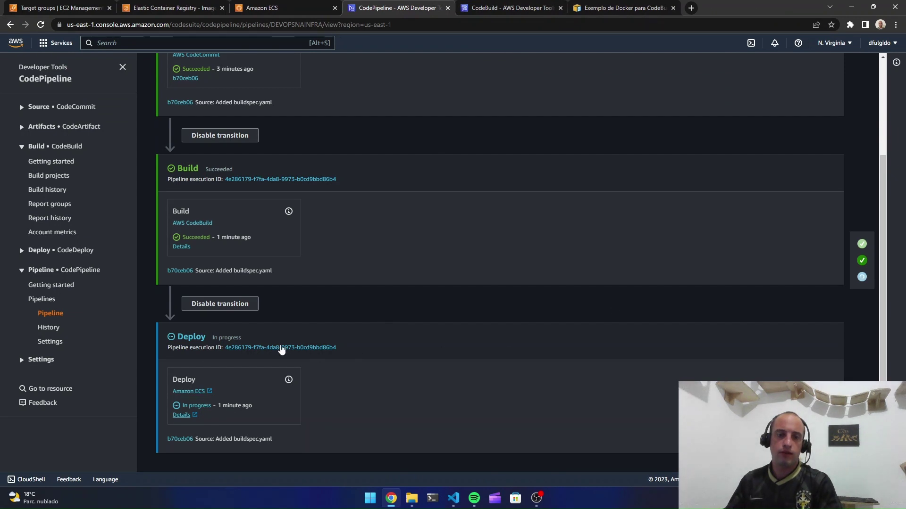
# Open the Deploy action's execution details for cluster DEVOPS-NA-INFRA, service APACHE, status IN_PROGRESS
pyautogui.click(289, 380)
pyautogui.middleClick(466, 213)
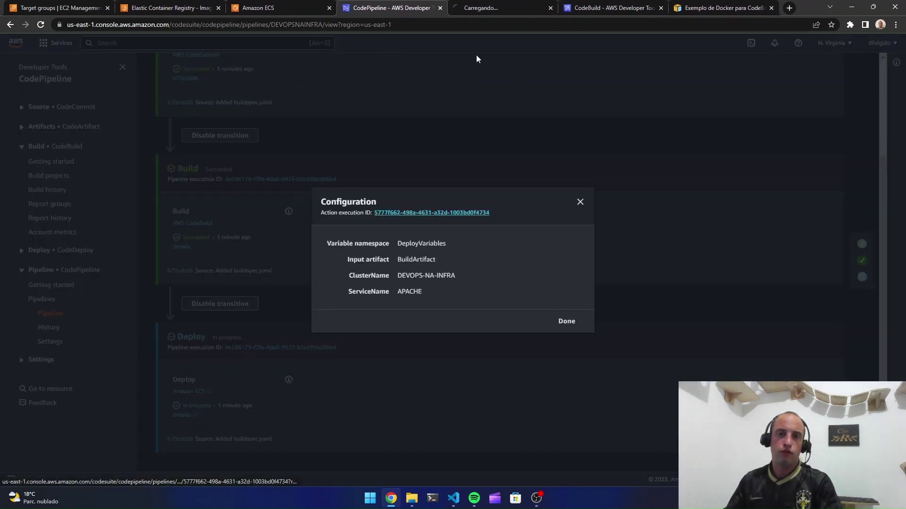
pyautogui.click(487, 8)
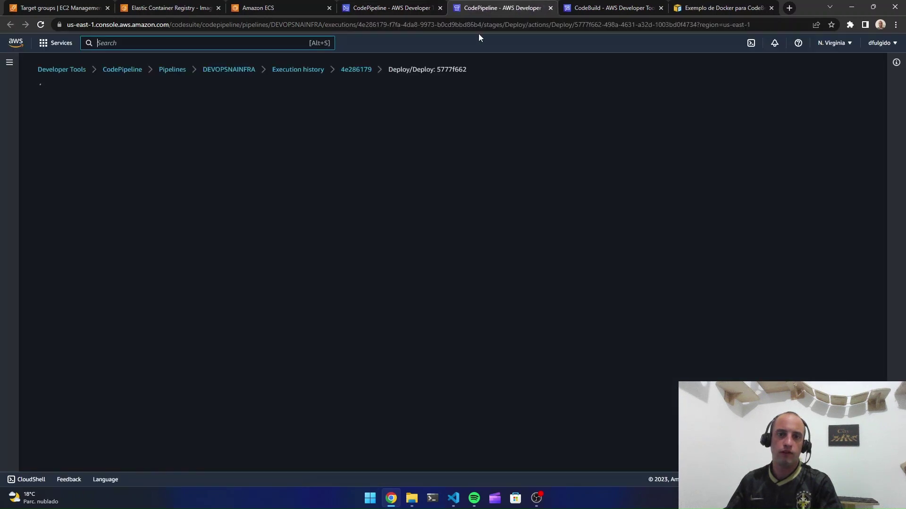
pyautogui.scroll(-1, 440, 255)
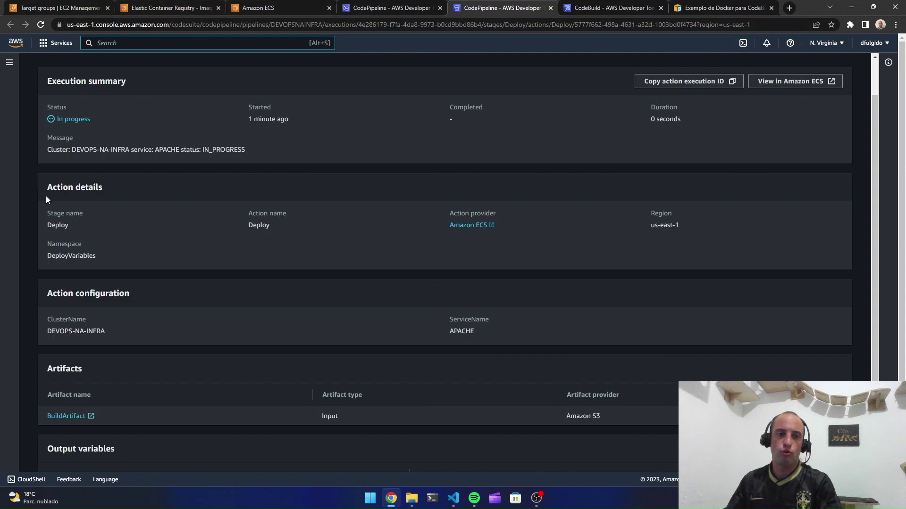
pyautogui.scroll(1, 451, 178)
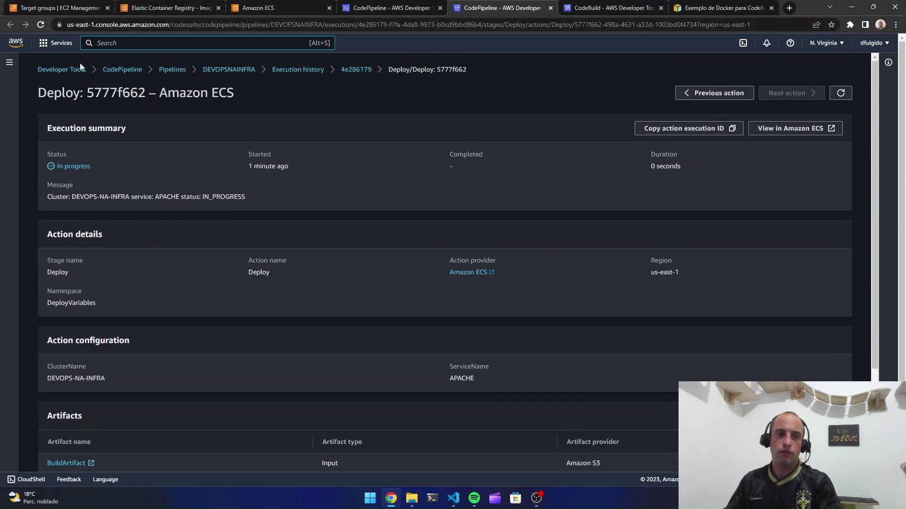
pyautogui.scroll(-3, 395, 316)
# Find the Artifacts section and open the BuildArtifact object in a new tab
pyautogui.scroll(2, 395, 309)
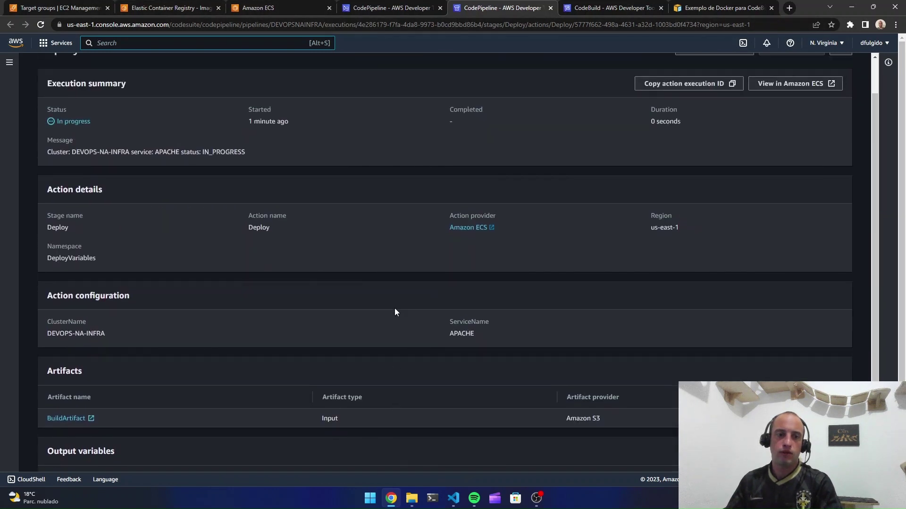
pyautogui.scroll(-2, 442, 362)
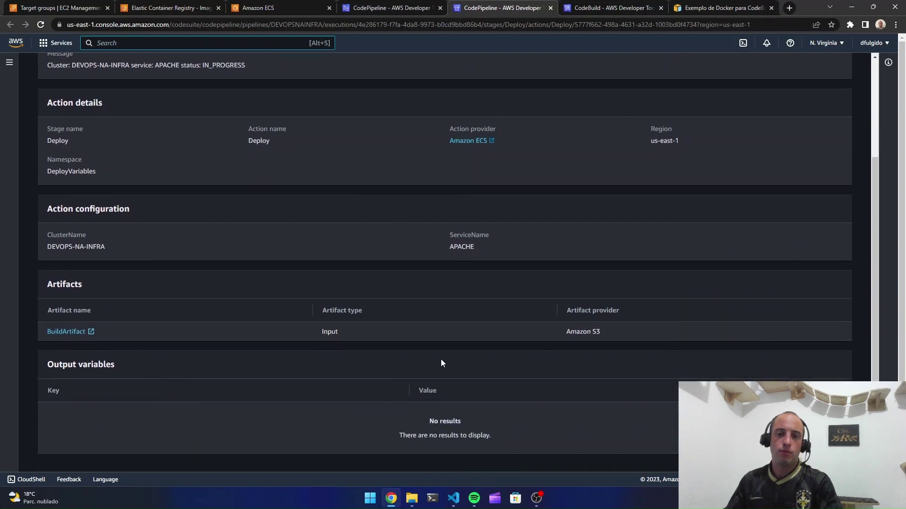
pyautogui.moveTo(63, 284); pyautogui.dragTo(76, 284)
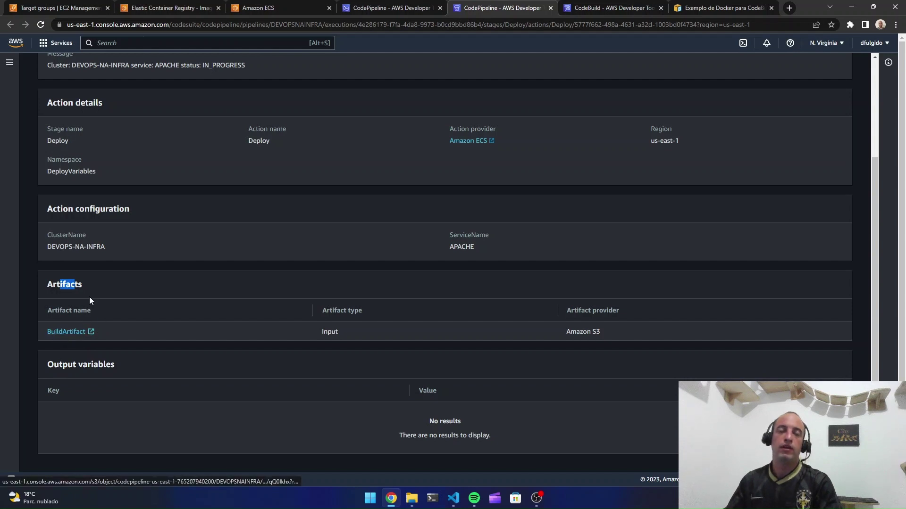
pyautogui.middleClick(75, 333)
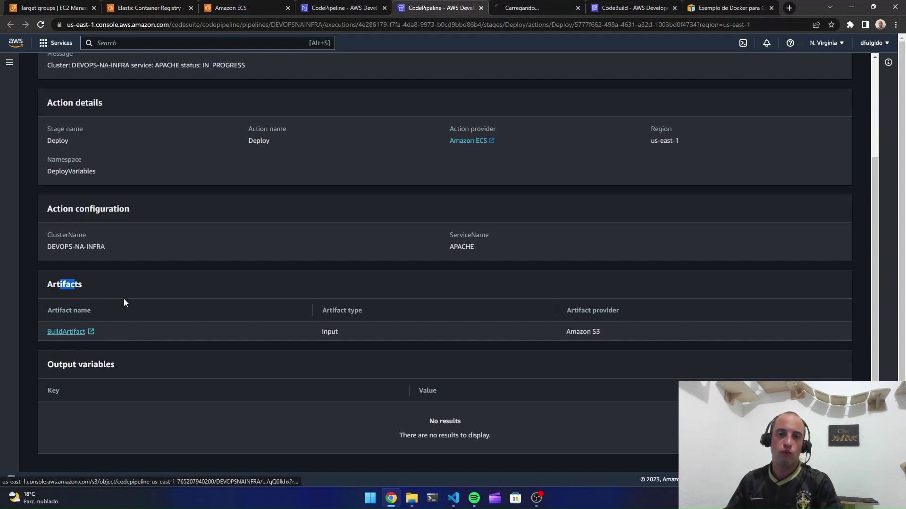
# Download the S3 object qQ0lkhx (317.0 B) as qQ0lkhx.zip and open File Explorer
pyautogui.click(504, 10)
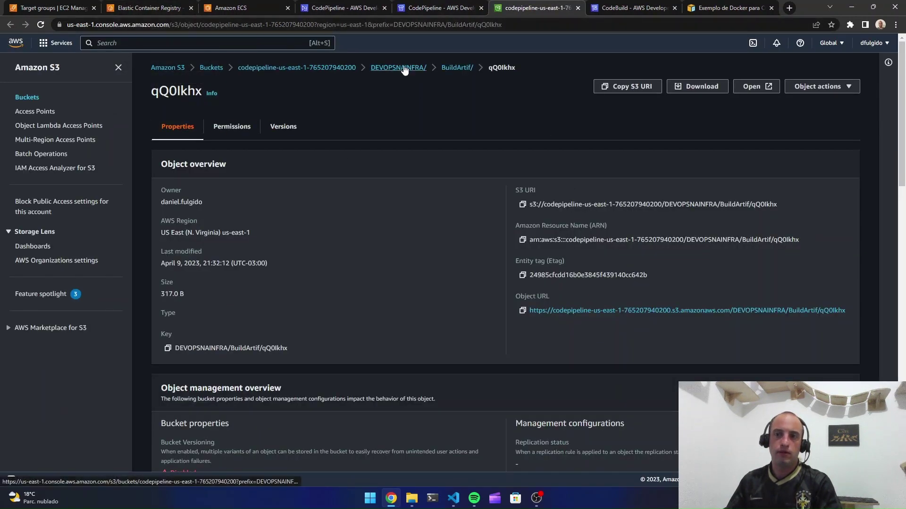
pyautogui.click(716, 87)
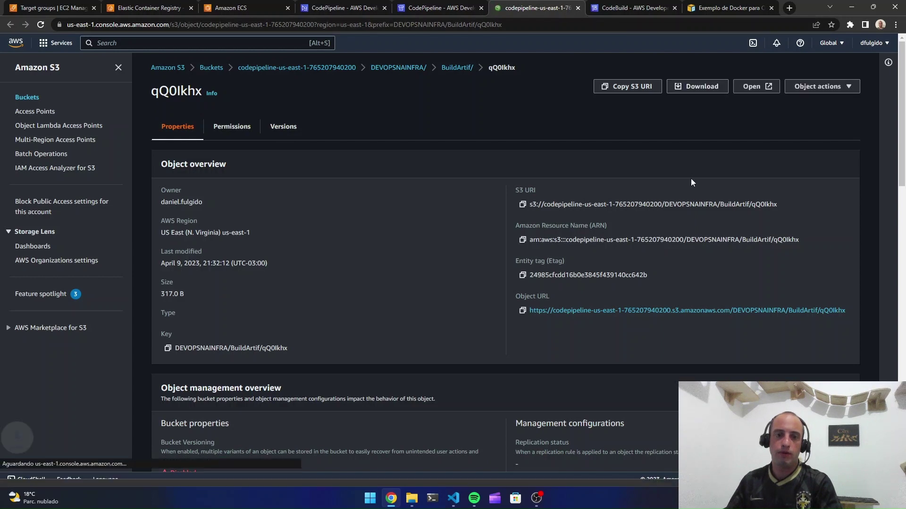
pyautogui.click(412, 499)
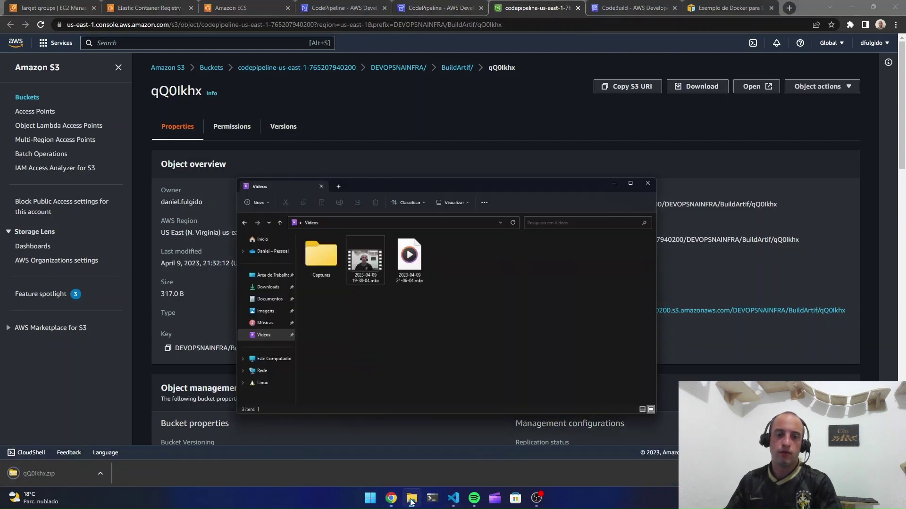
# Extract qQ0lkhx.zip in Downloads with Extrair aqui and open the resulting imagedefinitions.json
pyautogui.click(232, 235)
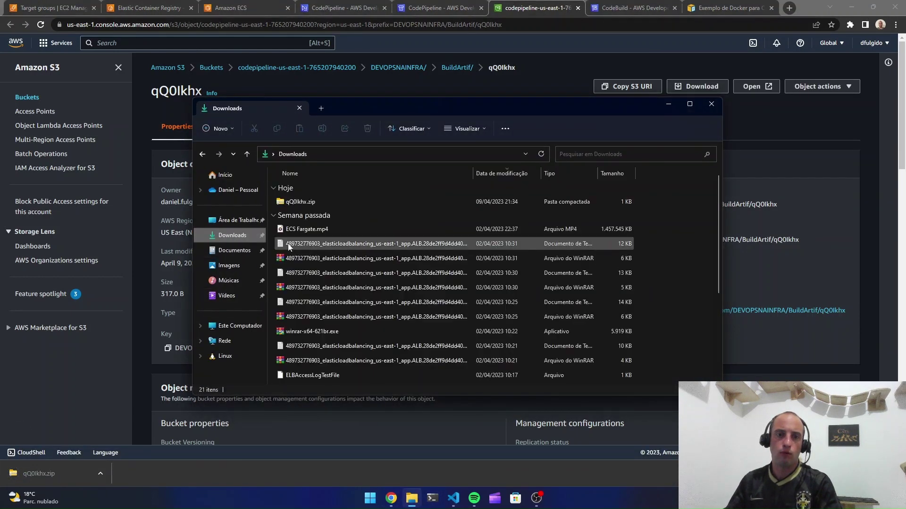
pyautogui.click(306, 202)
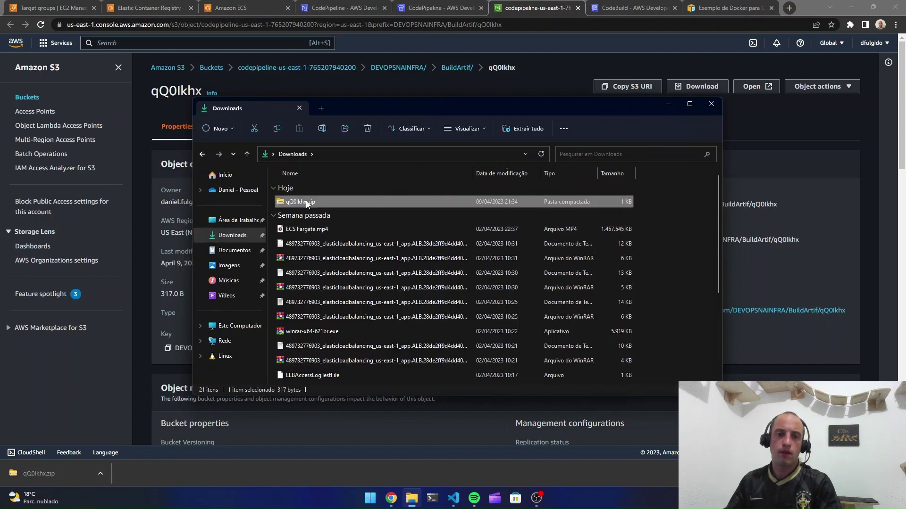
pyautogui.rightClick(307, 202)
pyautogui.moveTo(352, 406)
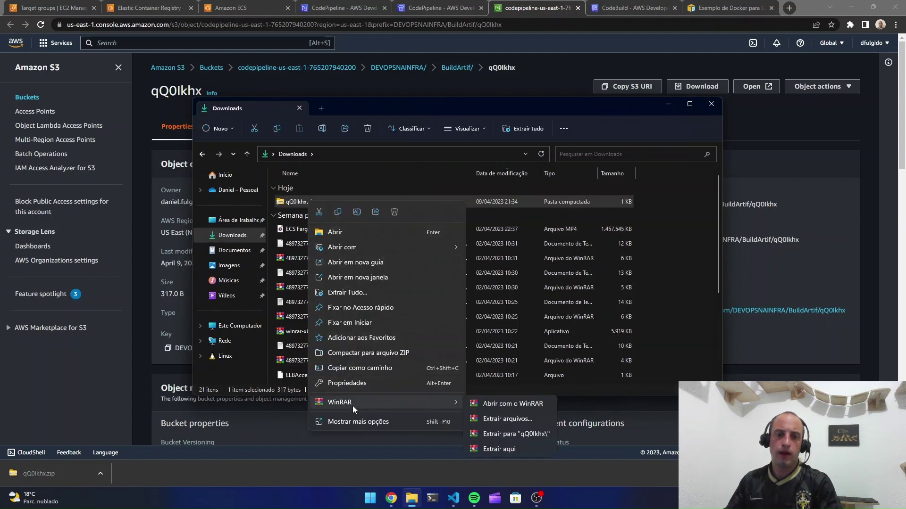
pyautogui.click(495, 450)
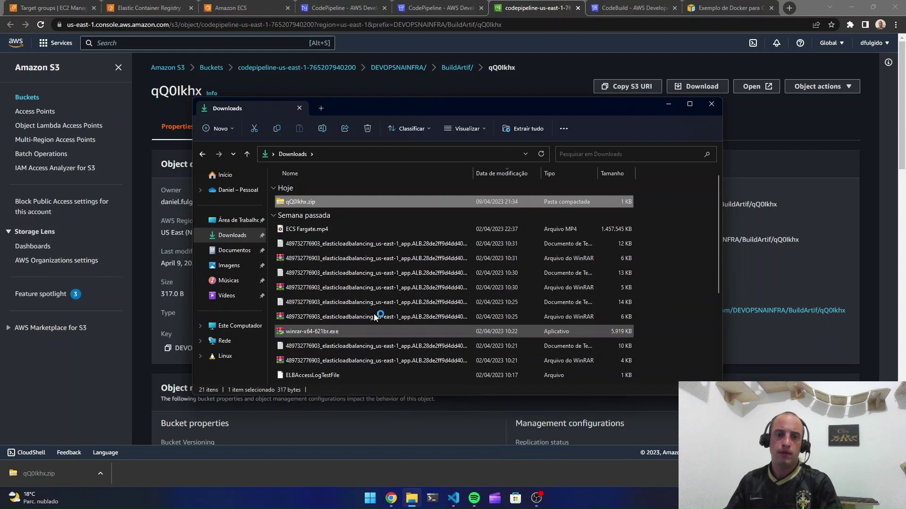
pyautogui.click(307, 217)
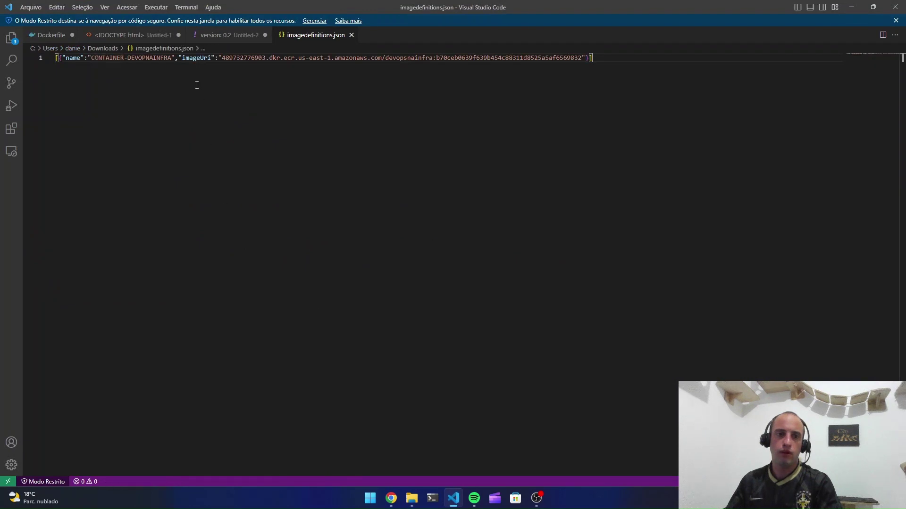
# Highlight the CONTAINER-DEVOPSNAINFRA image URI in imagedefinitions.json, then minimize VS Code
pyautogui.moveTo(91, 57); pyautogui.dragTo(581, 68)
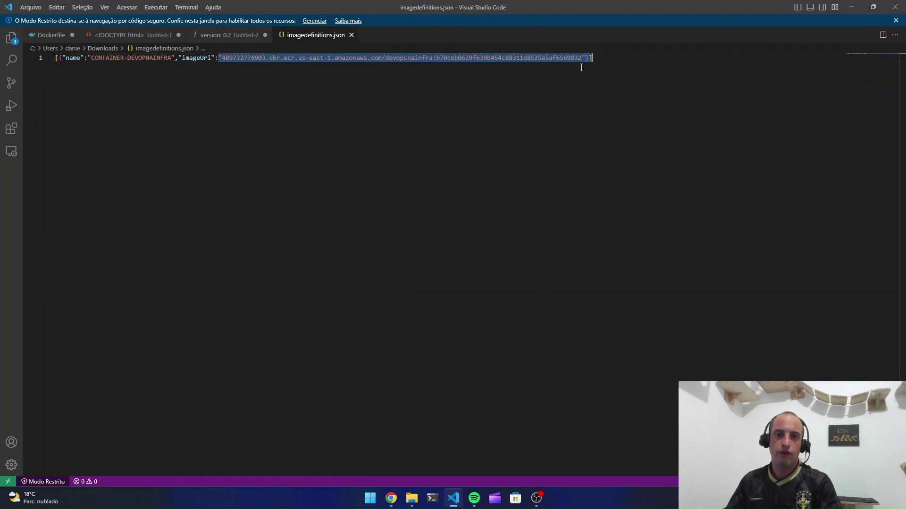
pyautogui.click(859, 10)
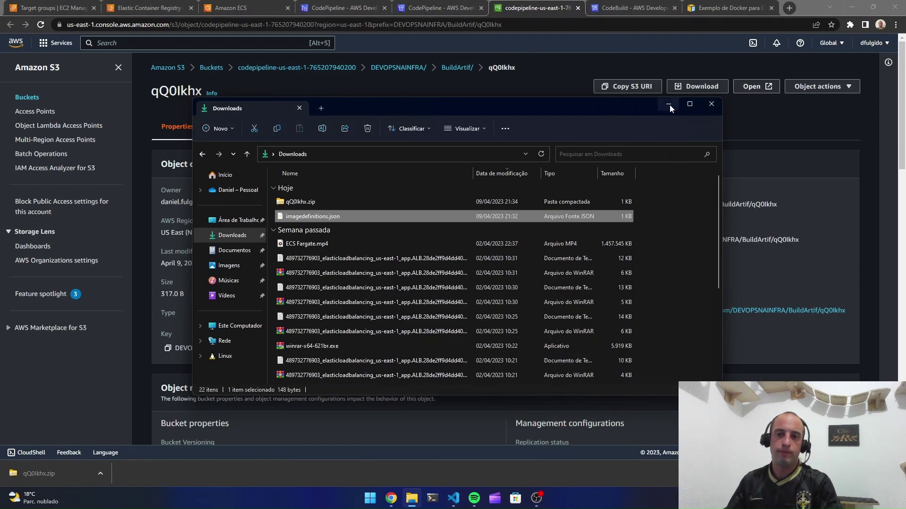
# Minimize Explorer and check the pipeline overview, closing the Deploy configuration panel
pyautogui.click(669, 105)
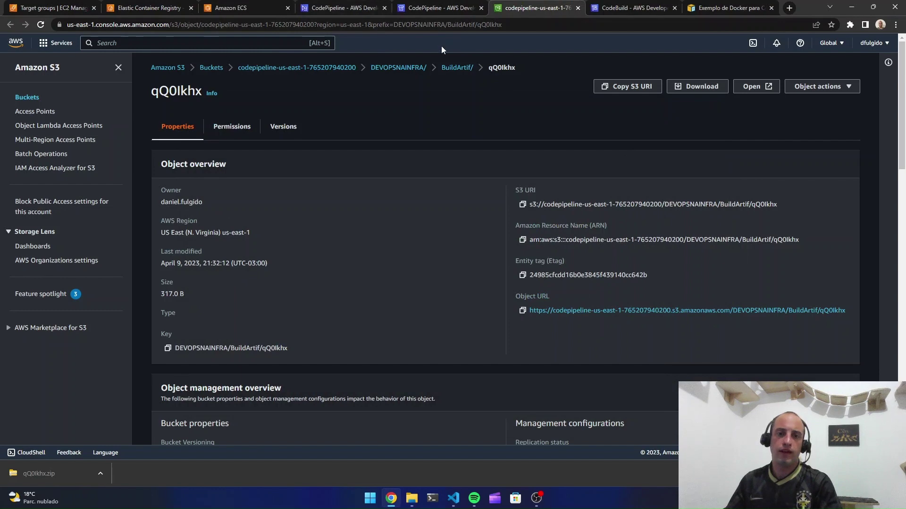
pyautogui.click(428, 11)
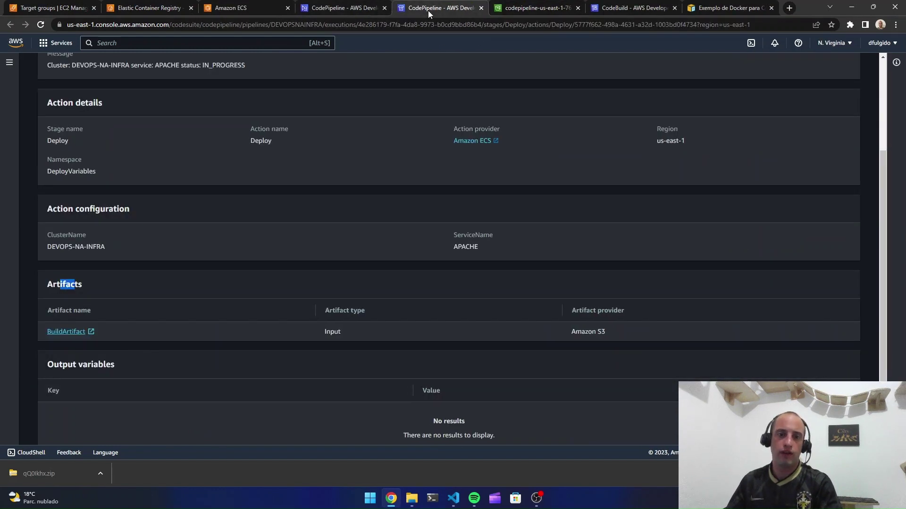
pyautogui.click(357, 9)
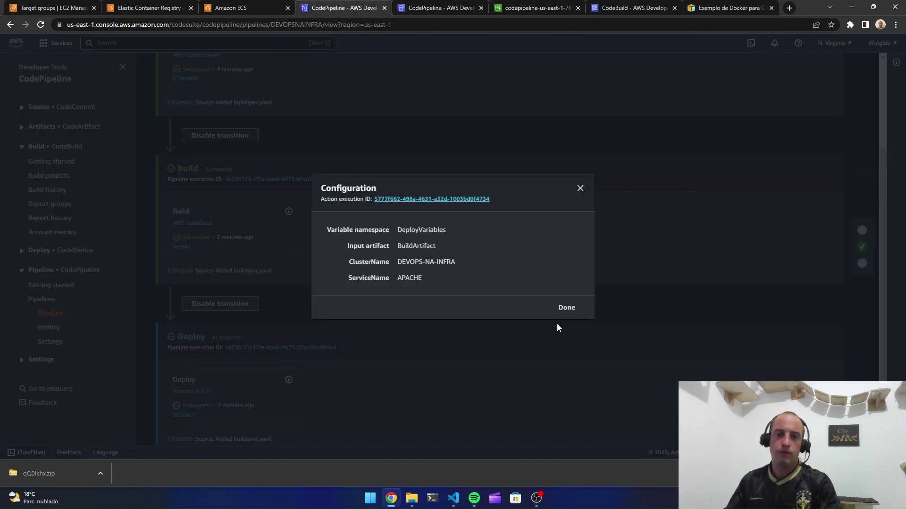
pyautogui.click(568, 312)
pyautogui.scroll(-2, 687, 307)
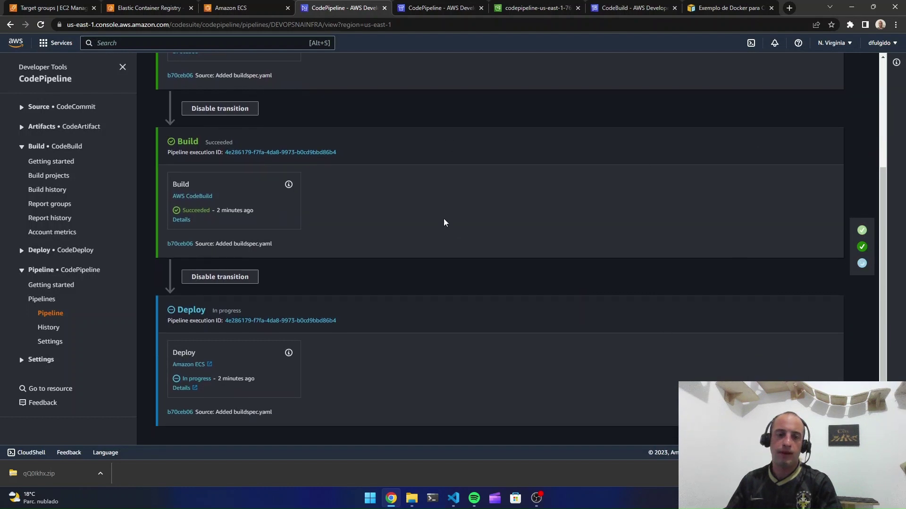
# Refresh the APACHE tasks, open the running task and copy its private IP 10.128.0.126
pyautogui.click(236, 8)
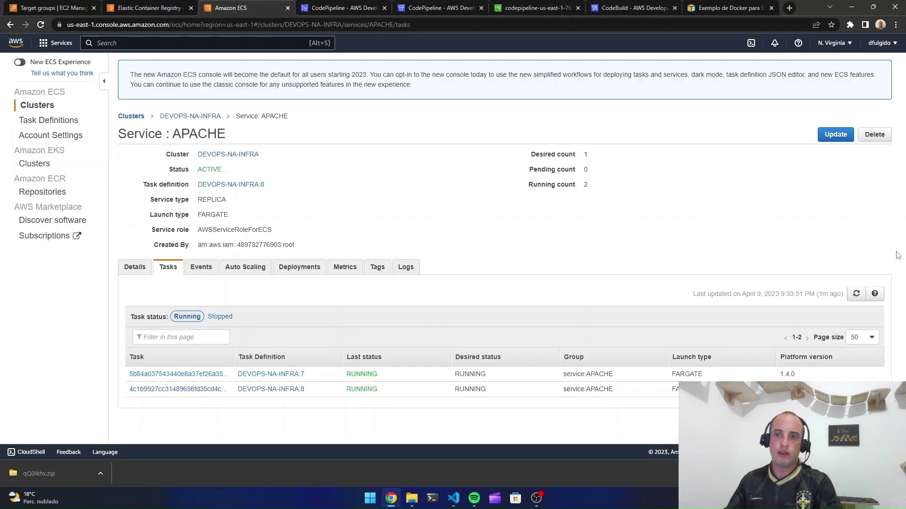
pyautogui.click(856, 294)
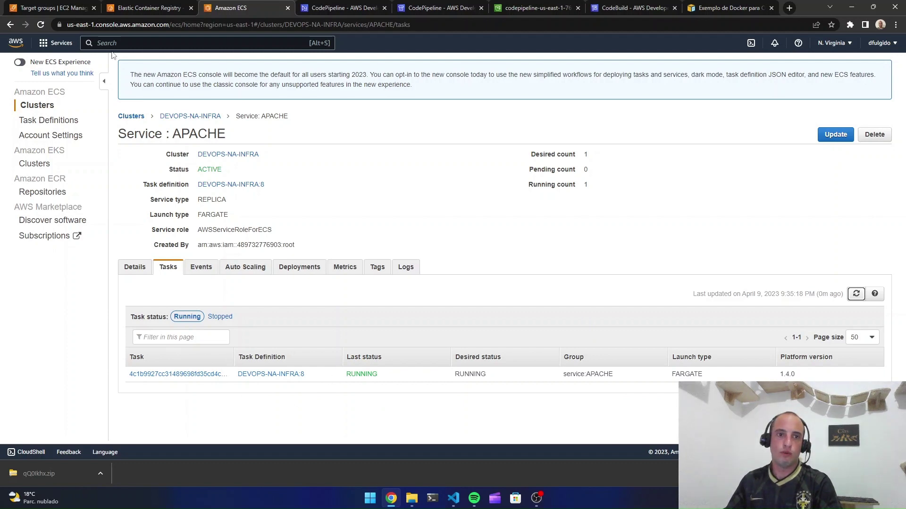
pyautogui.click(51, 8)
pyautogui.scroll(-3, 543, 365)
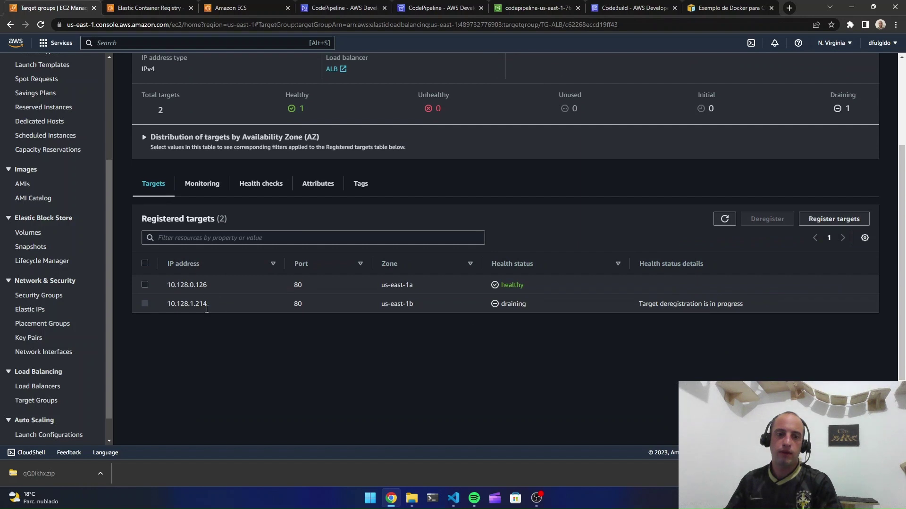
pyautogui.click(220, 10)
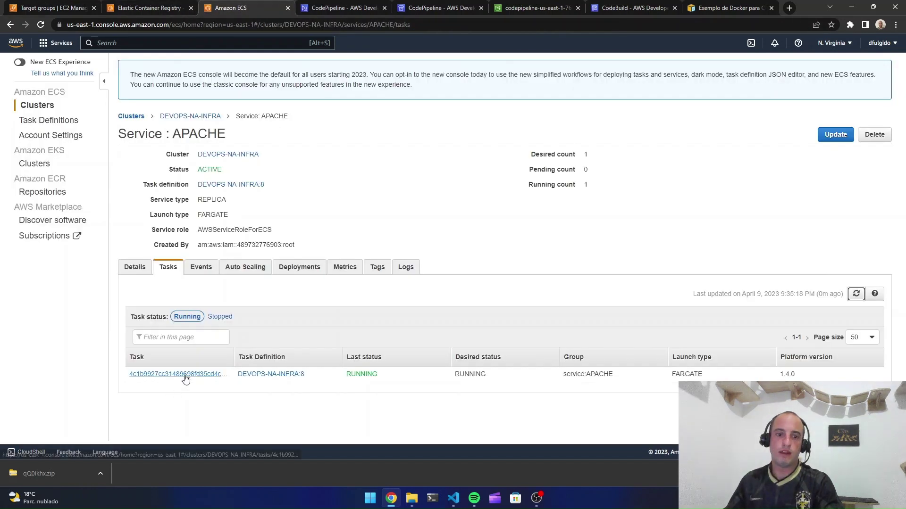
pyautogui.click(182, 375)
pyautogui.scroll(-2, 252, 380)
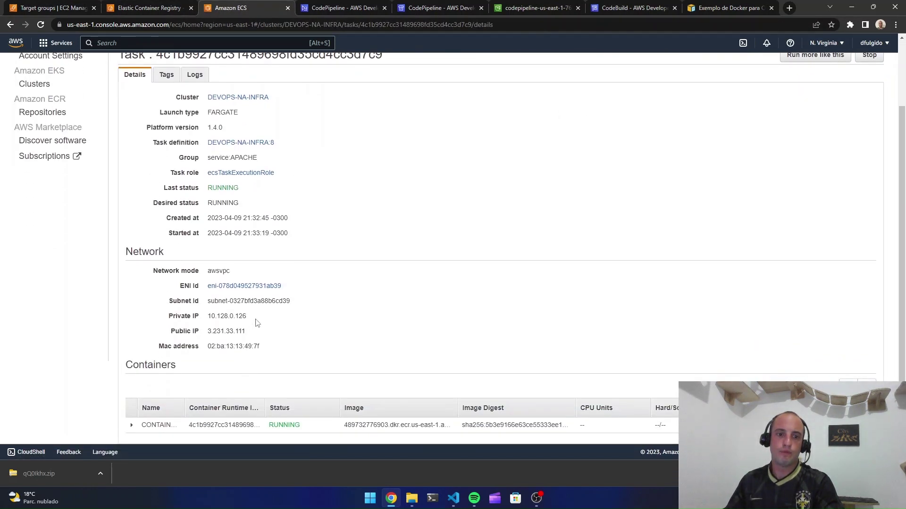
pyautogui.moveTo(248, 317); pyautogui.dragTo(213, 317)
# Find 10.128.0.126 among TG-ALB's registered targets and confirm the Deploy stage succeeded
pyautogui.click(75, 7)
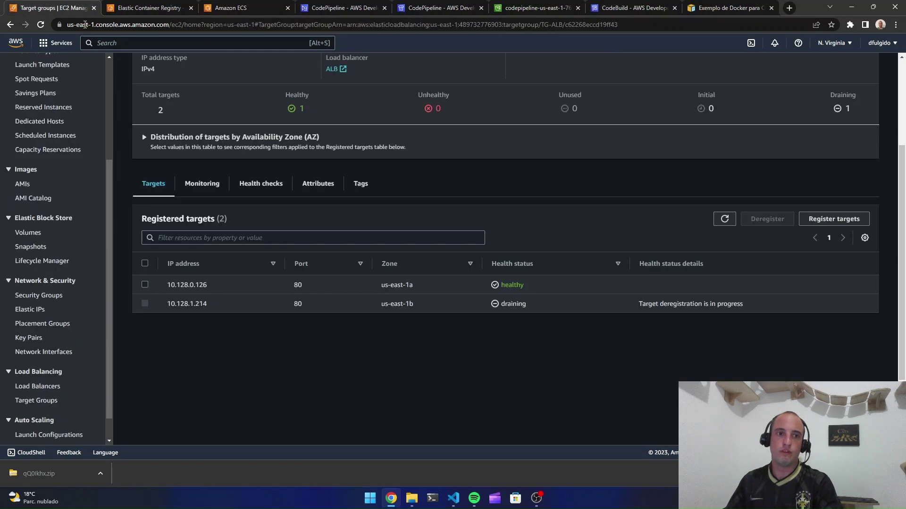
pyautogui.hotkey('ctrl', 'f')
pyautogui.write('10.128.0.126')
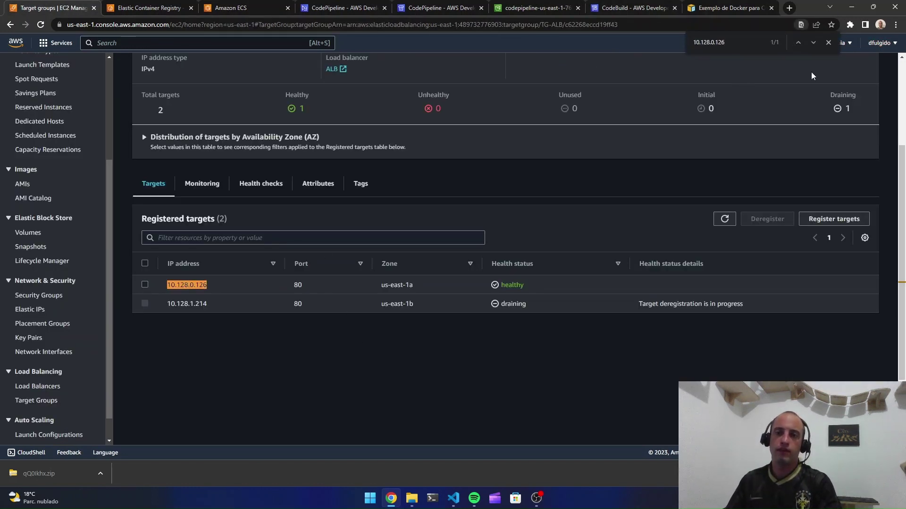
pyautogui.click(828, 43)
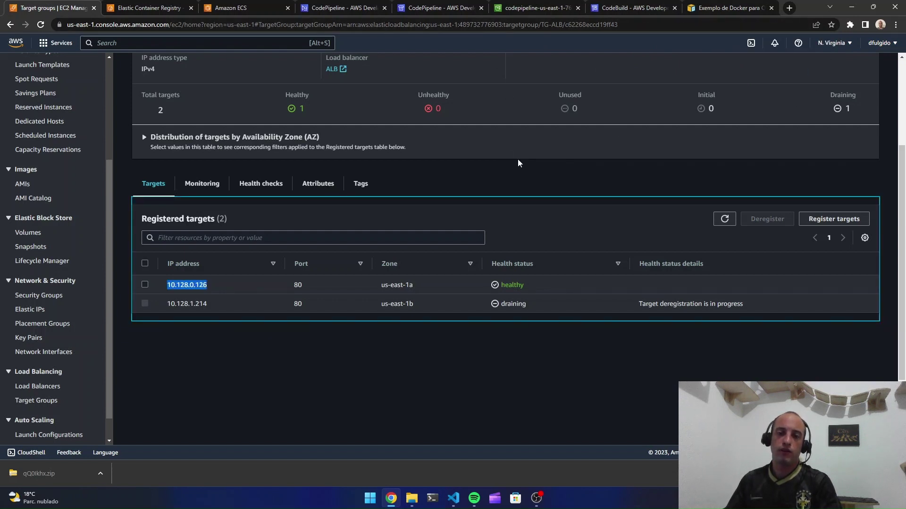
pyautogui.scroll(-1, 56, 350)
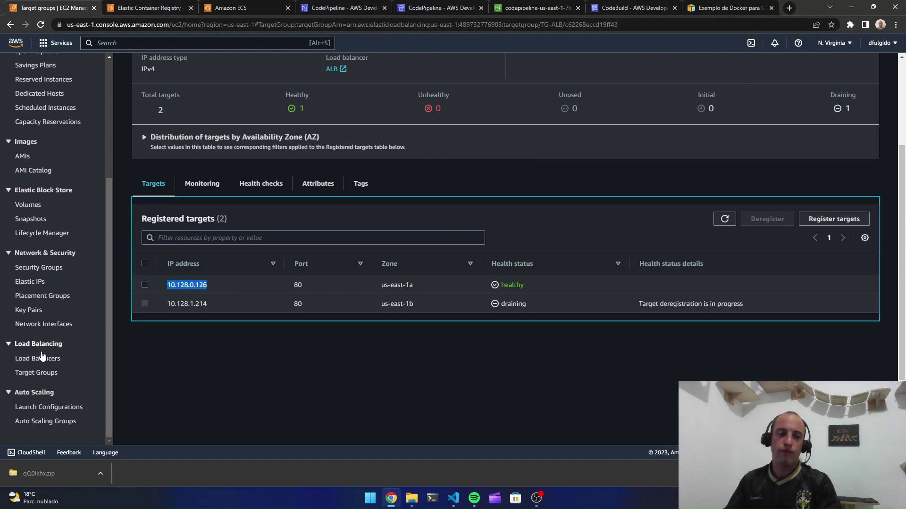
pyautogui.click(231, 8)
pyautogui.click(347, 7)
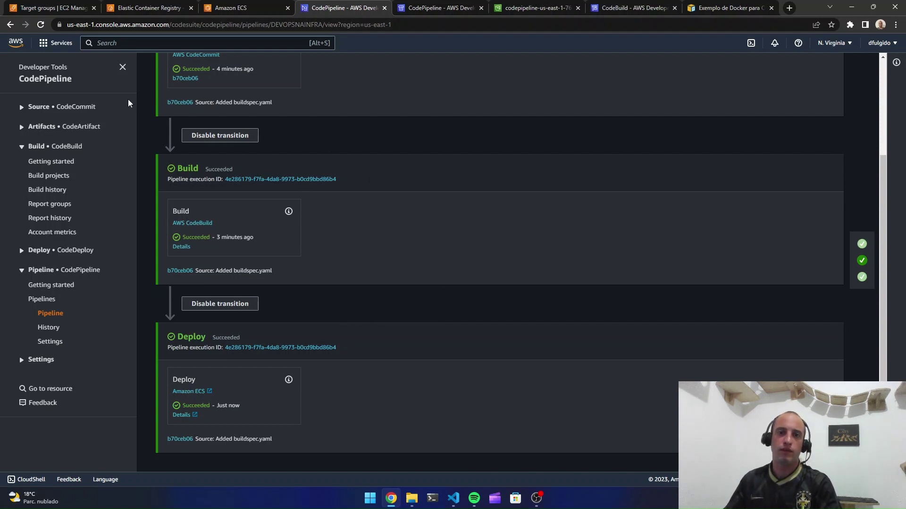
# Copy the ALB load balancer's DNS name from the EC2 Load Balancers list
pyautogui.click(51, 6)
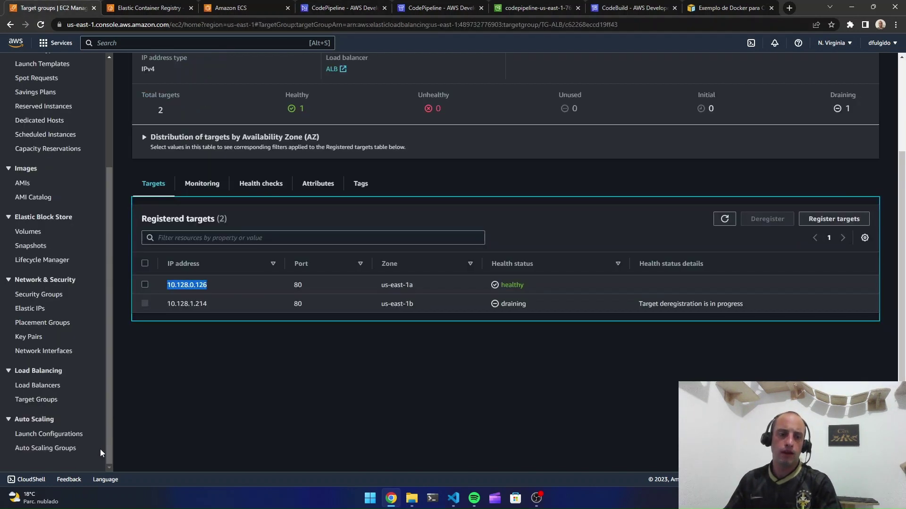
pyautogui.click(37, 386)
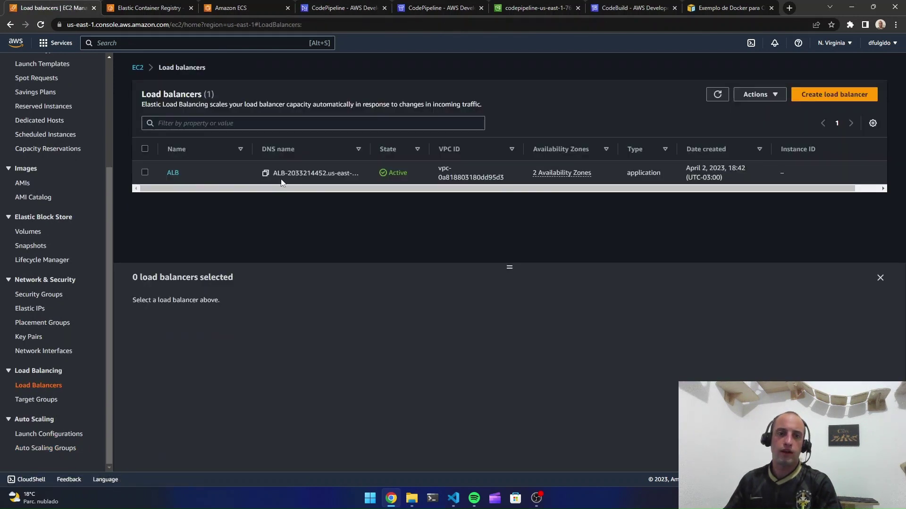
pyautogui.click(266, 174)
# Paste ALB-2033214452.us-east-1.elb.amazonaws.com into the address bar of a new incognito window
pyautogui.click(895, 25)
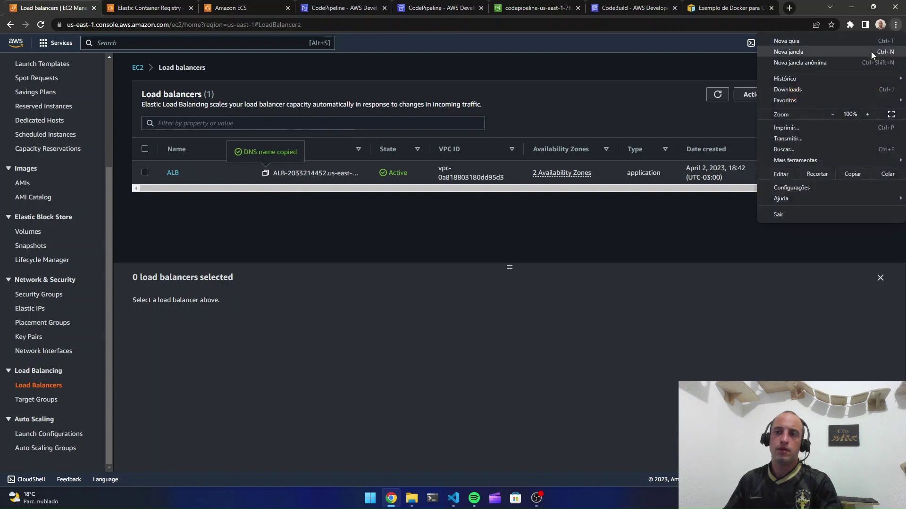
pyautogui.click(862, 62)
pyautogui.hotkey('ctrl', 'v')
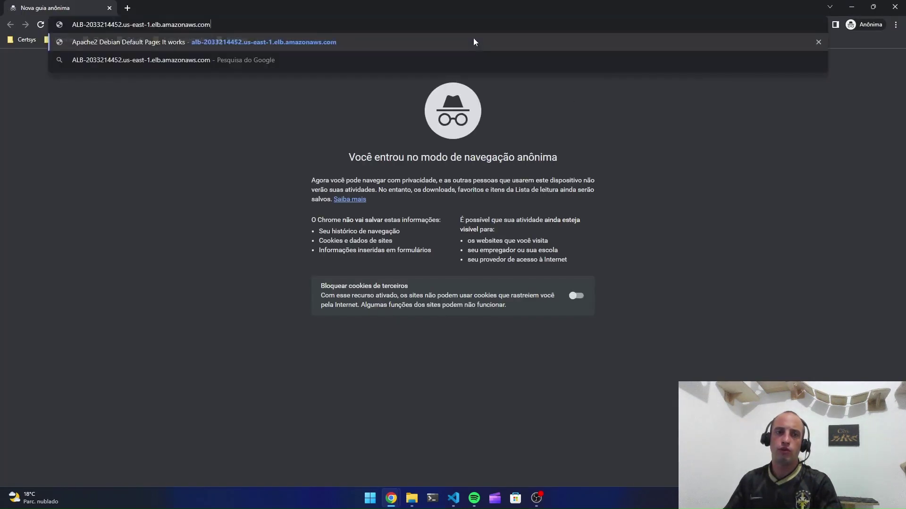
# Load the ALB address, confirm the 'Devops na Infra' welcome page, then close the incognito window
pyautogui.press('Return')
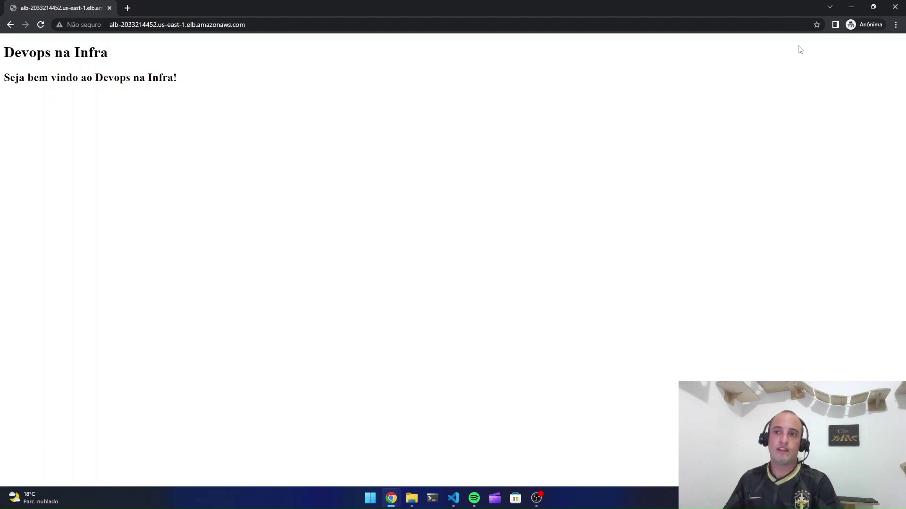
pyautogui.click(894, 7)
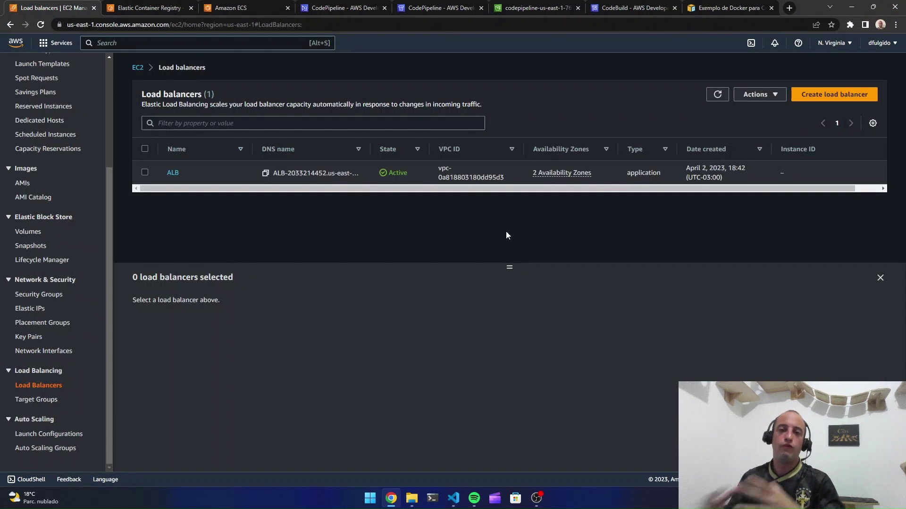